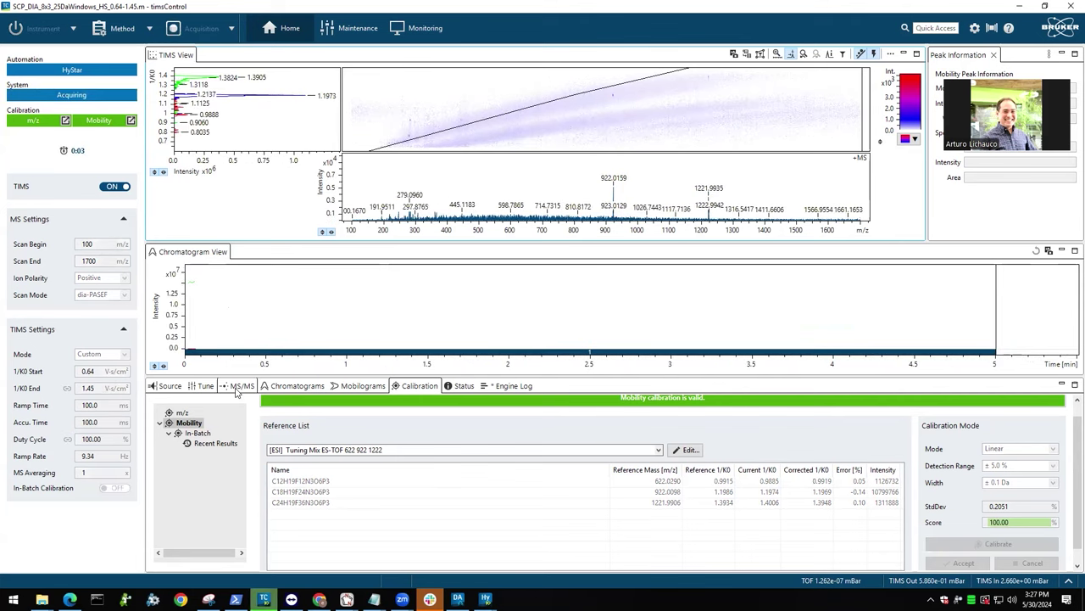
- Review the running method's general and TIMS tune parameters, its 1/K0 start and end, and its MS/MS settings
left_click(206, 386)
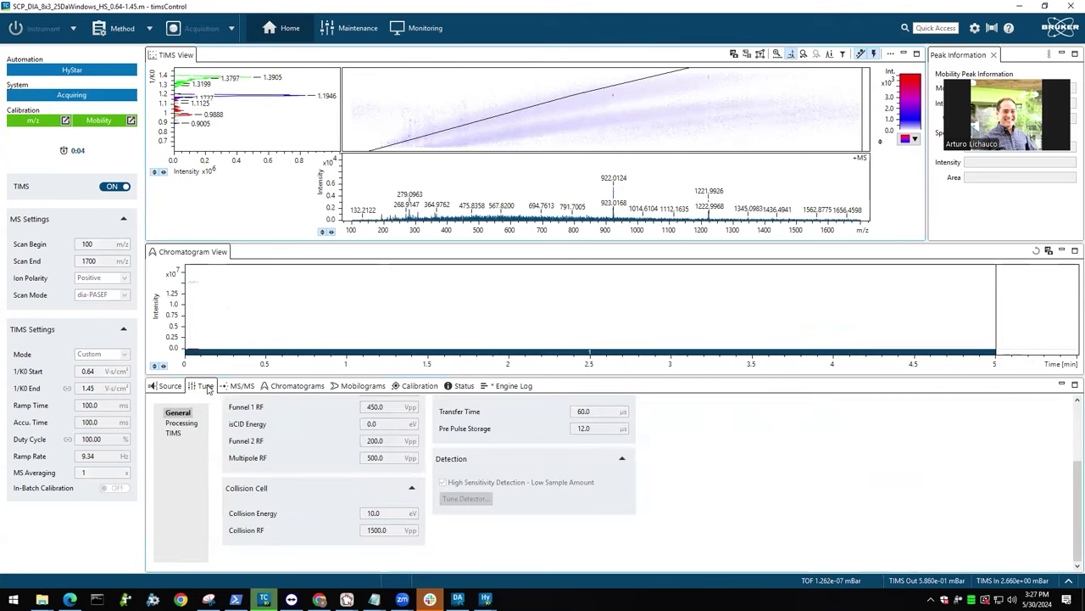
left_click(174, 432)
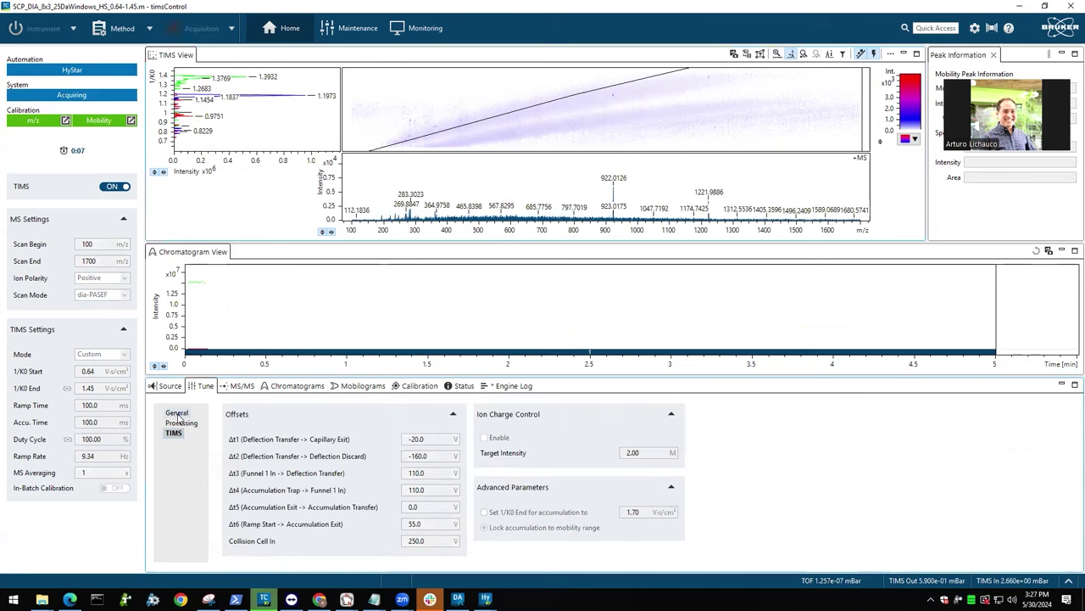
left_click(177, 414)
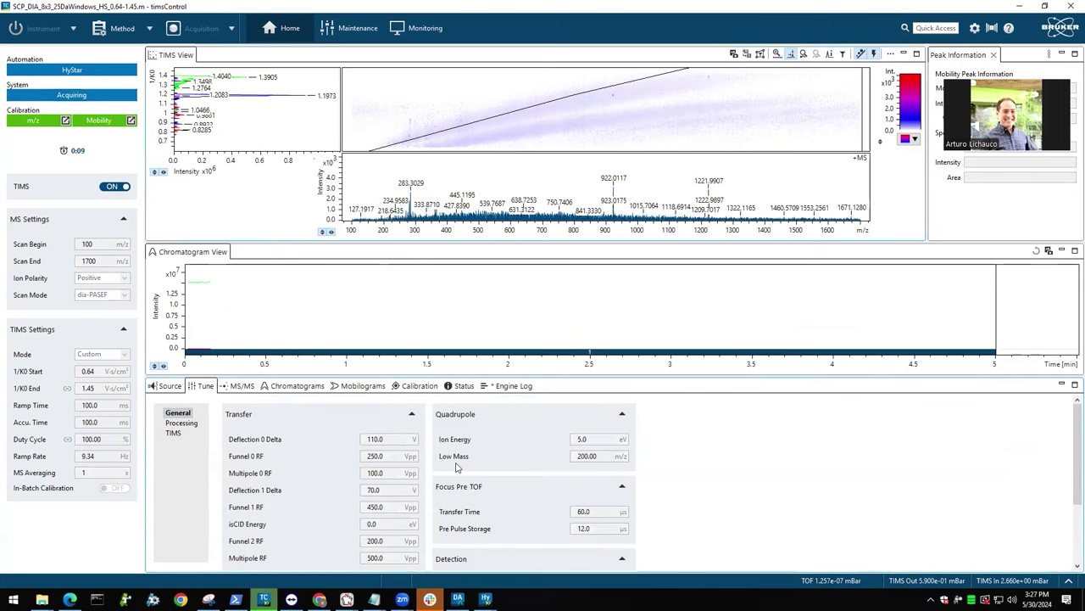
scroll(629, 507, "down", 5)
scroll(628, 507, "down", 1)
scroll(628, 507, "up", 1)
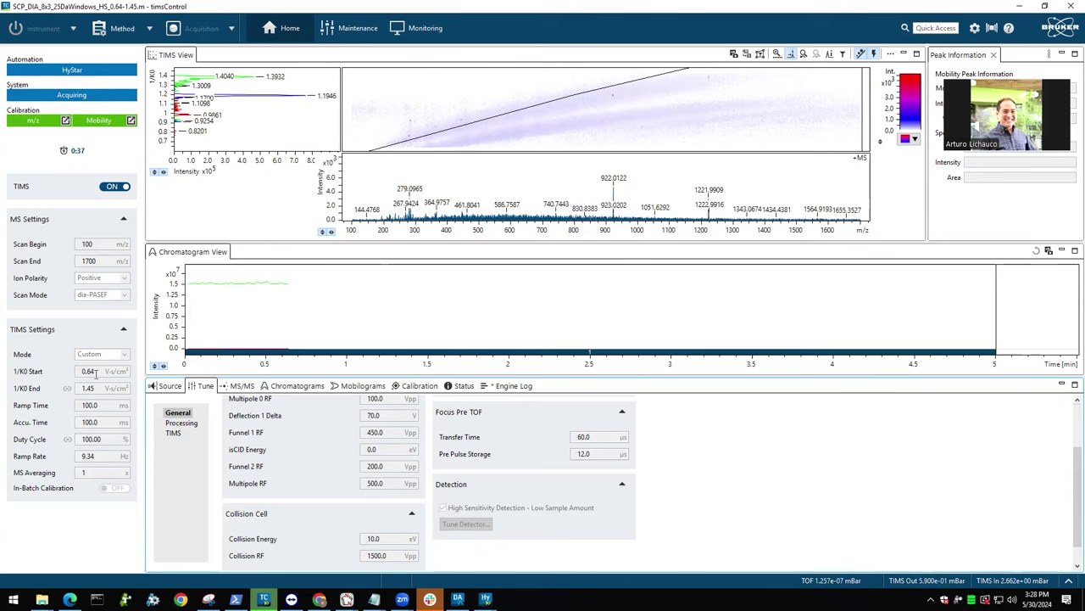
left_click(87, 372)
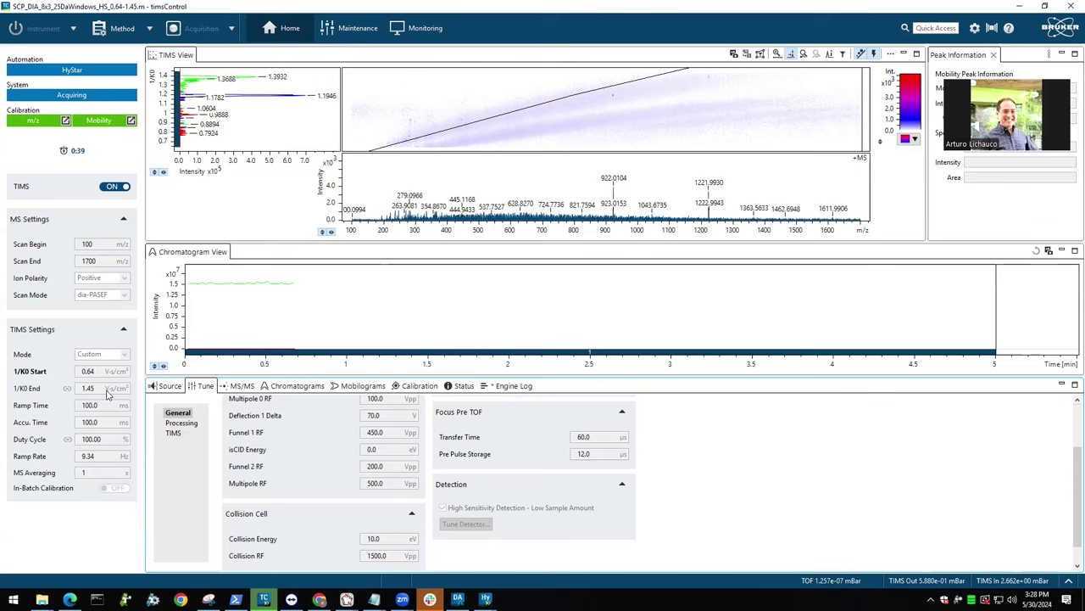
left_click(100, 388)
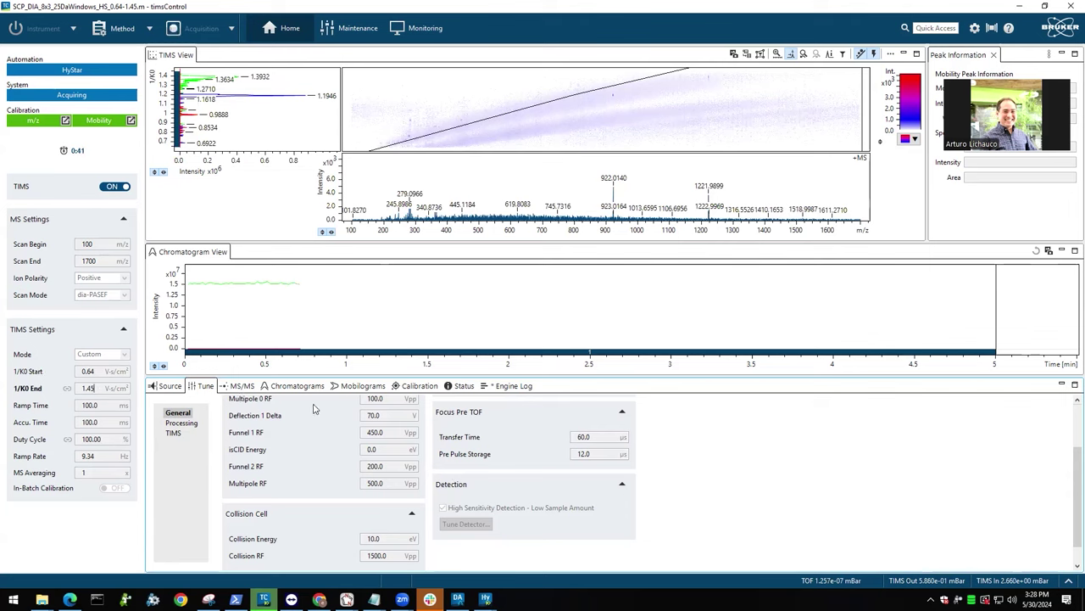
left_click(243, 386)
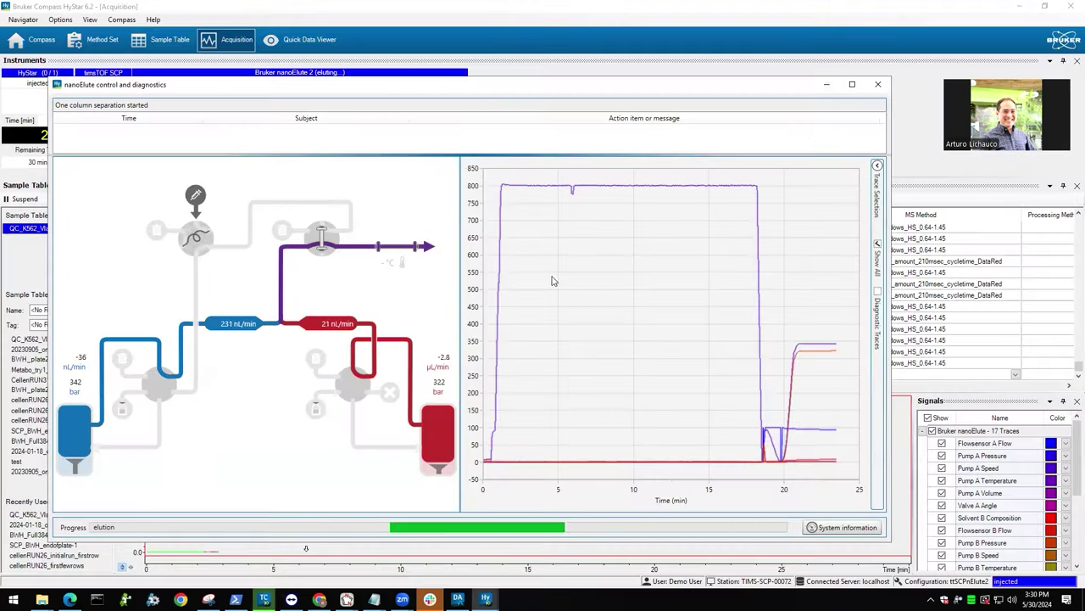
- Minimize the acquisition windows and launch the timsControl Method Editor from the desktop
left_click(1019, 7)
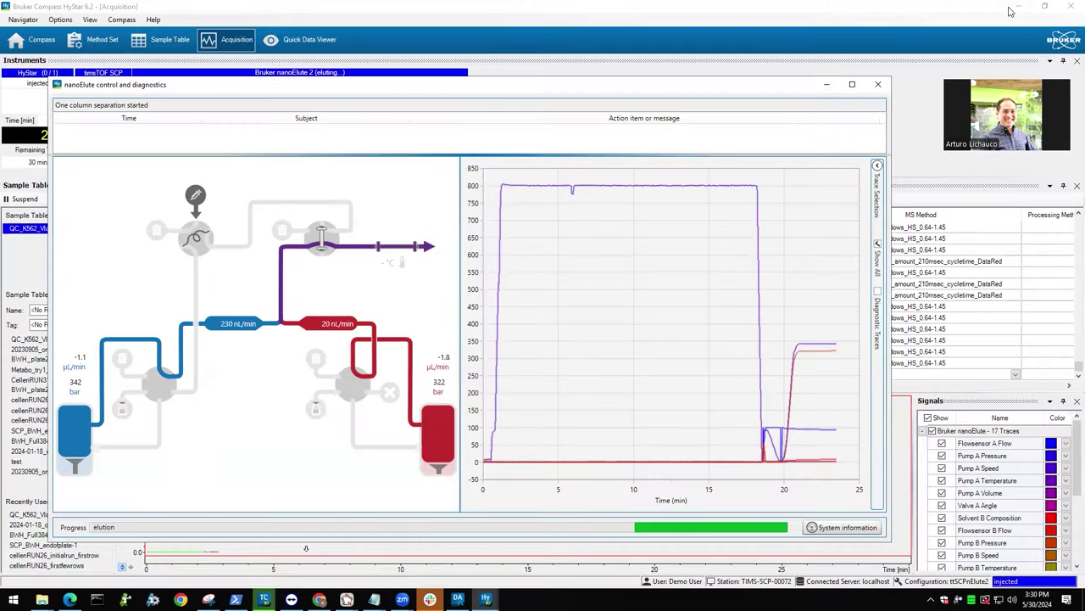
left_click(1012, 9)
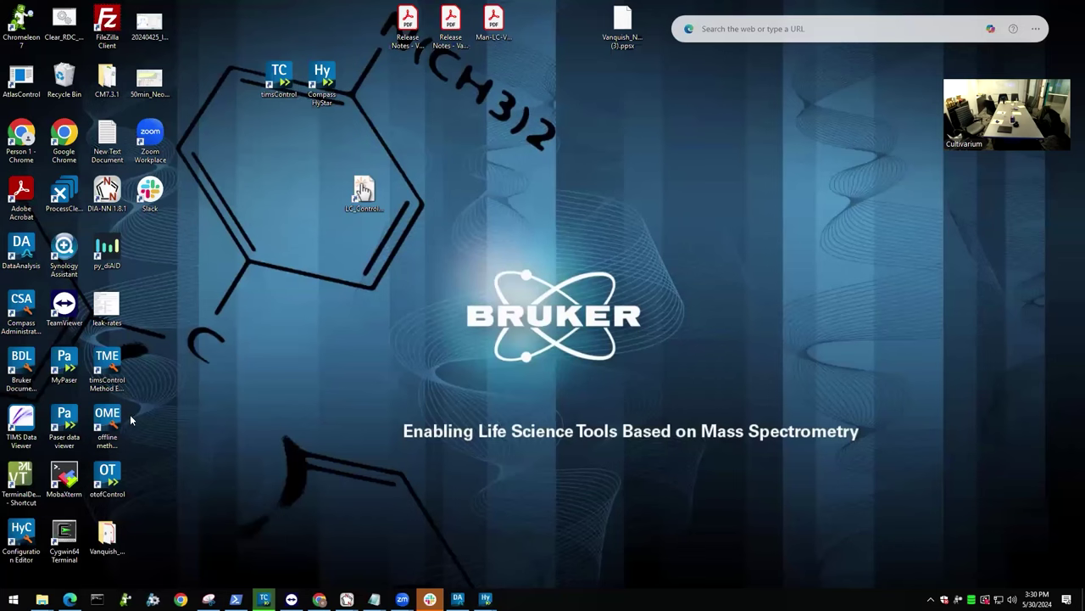
double_click(106, 369)
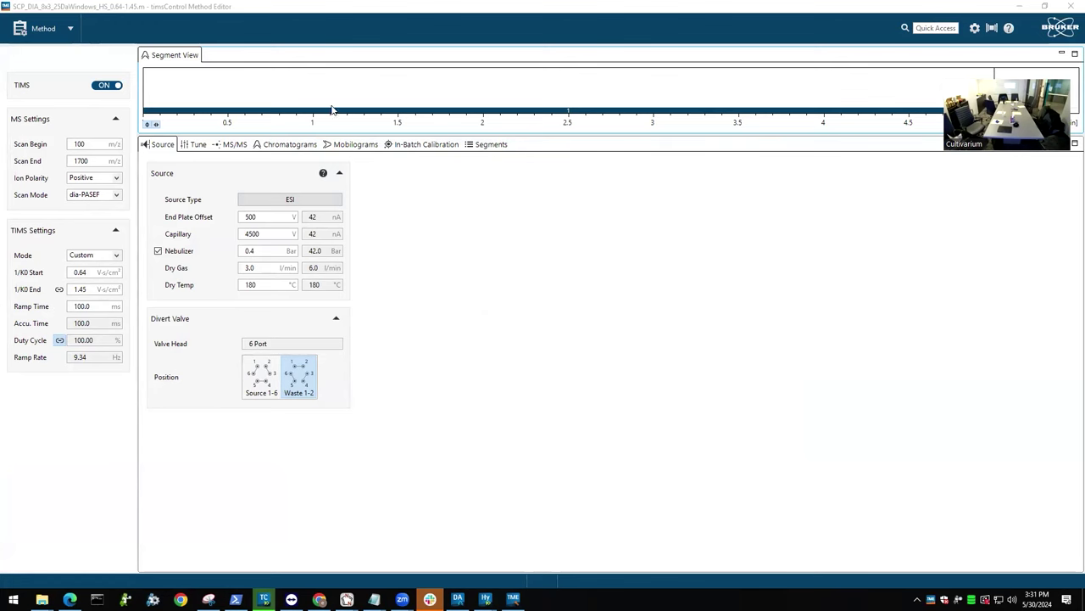
- Load the method "Proteomics timsTOF-SCP lowSampleAmount.m" from the Proteomics ms methods folder and acknowledge the high sensitivity notice
left_click(71, 30)
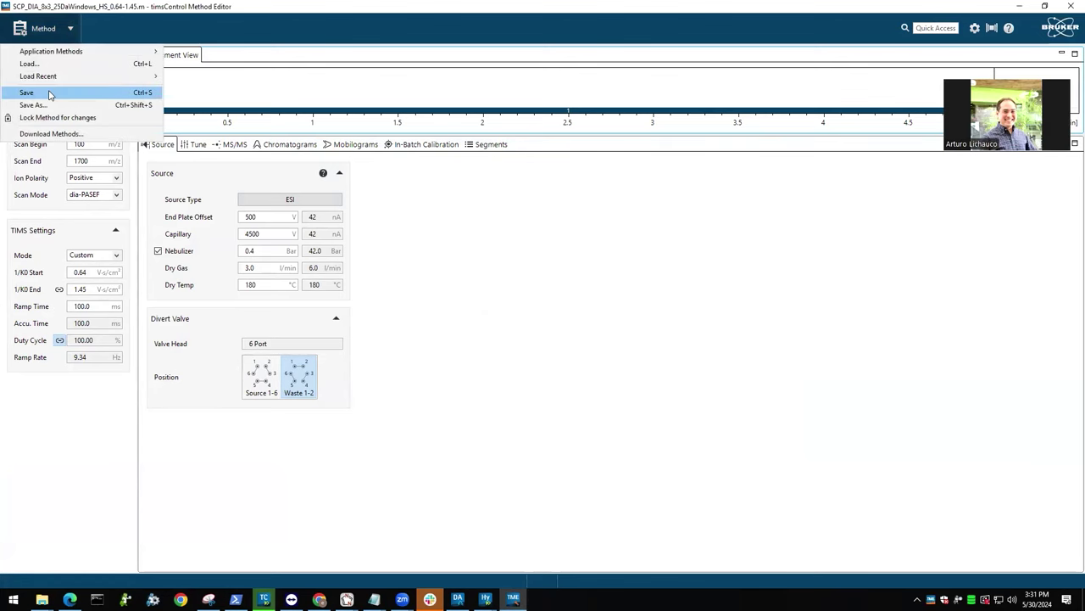
mouse_move(44, 78)
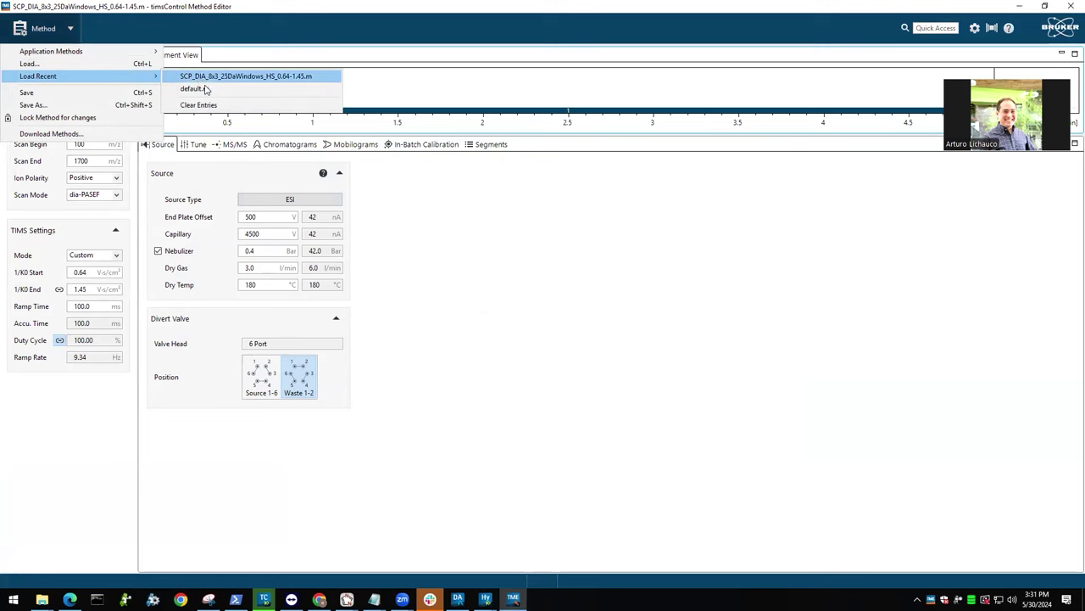
left_click(59, 65)
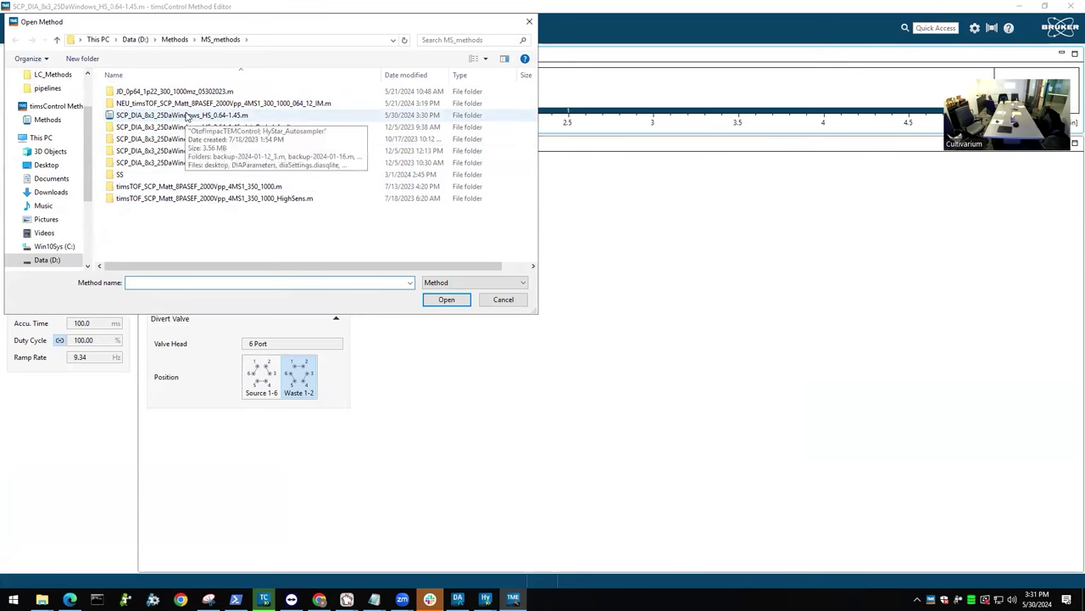
left_click(174, 40)
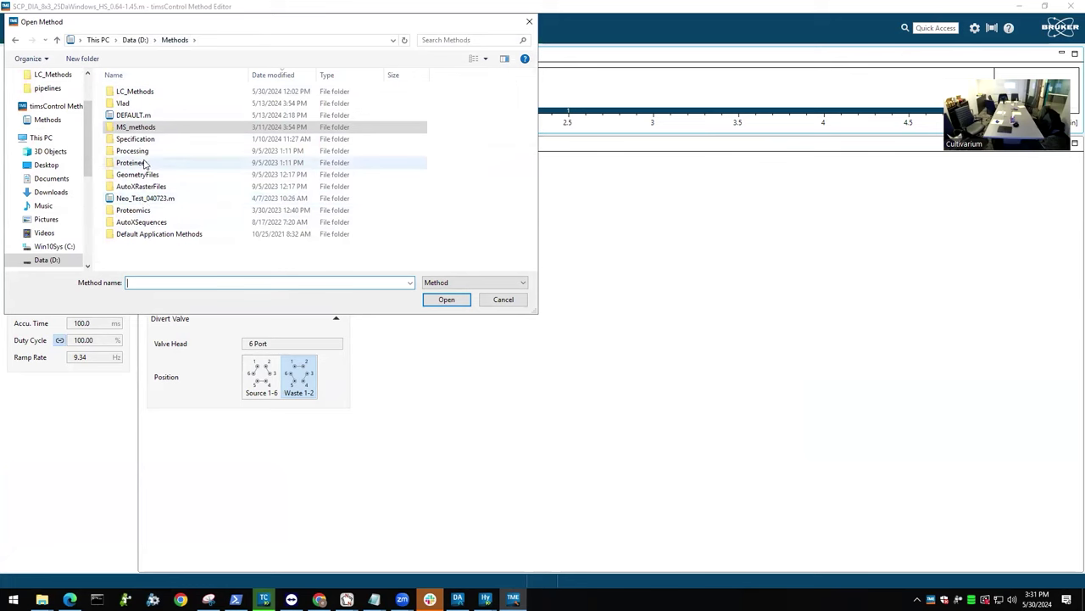
double_click(140, 212)
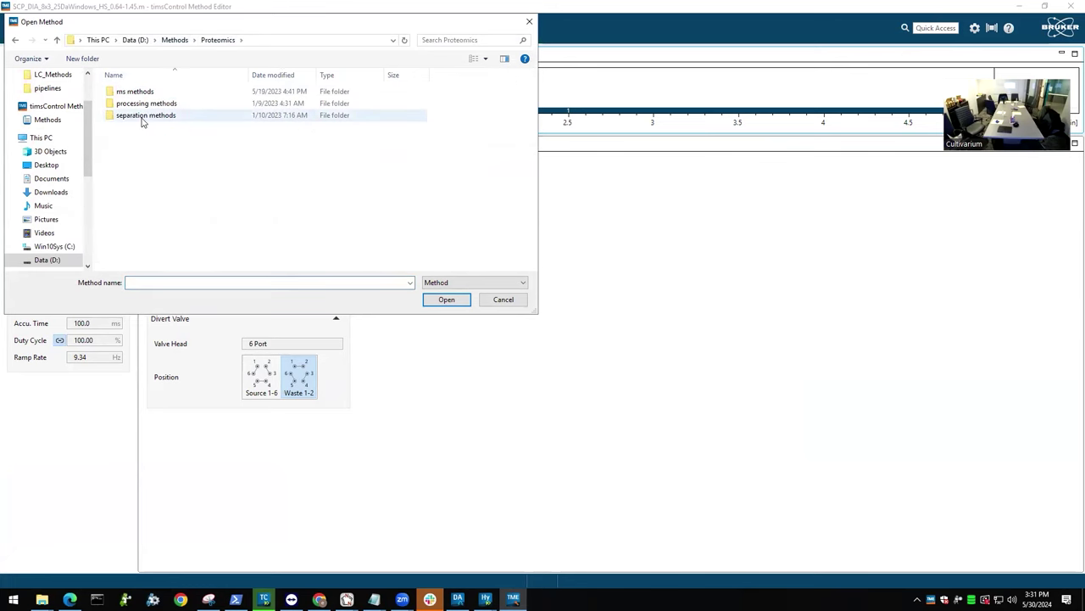
double_click(137, 91)
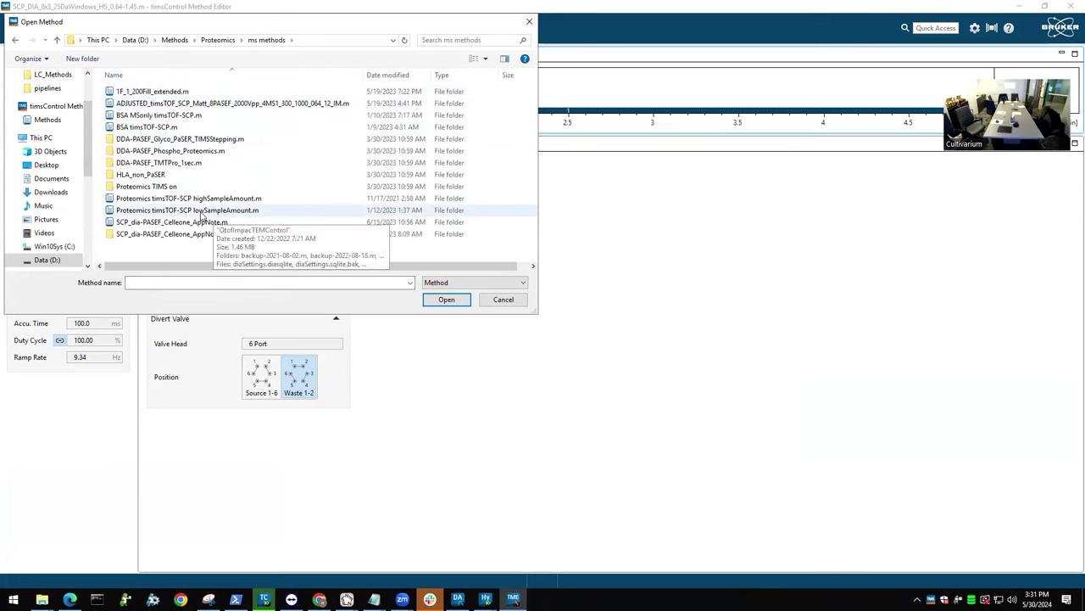
left_click(203, 210)
left_click(446, 299)
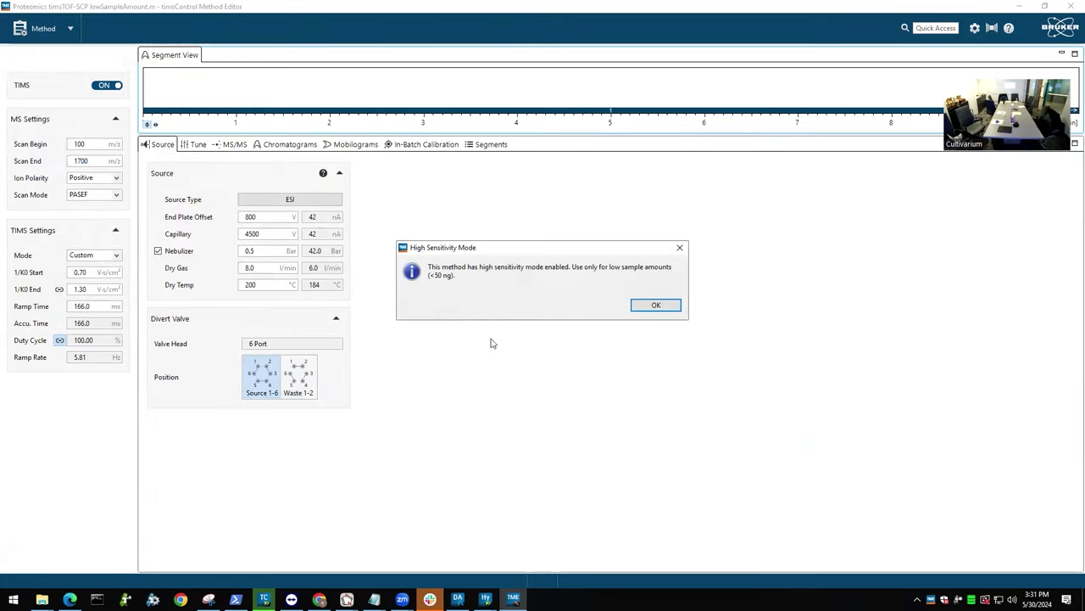
left_click(647, 304)
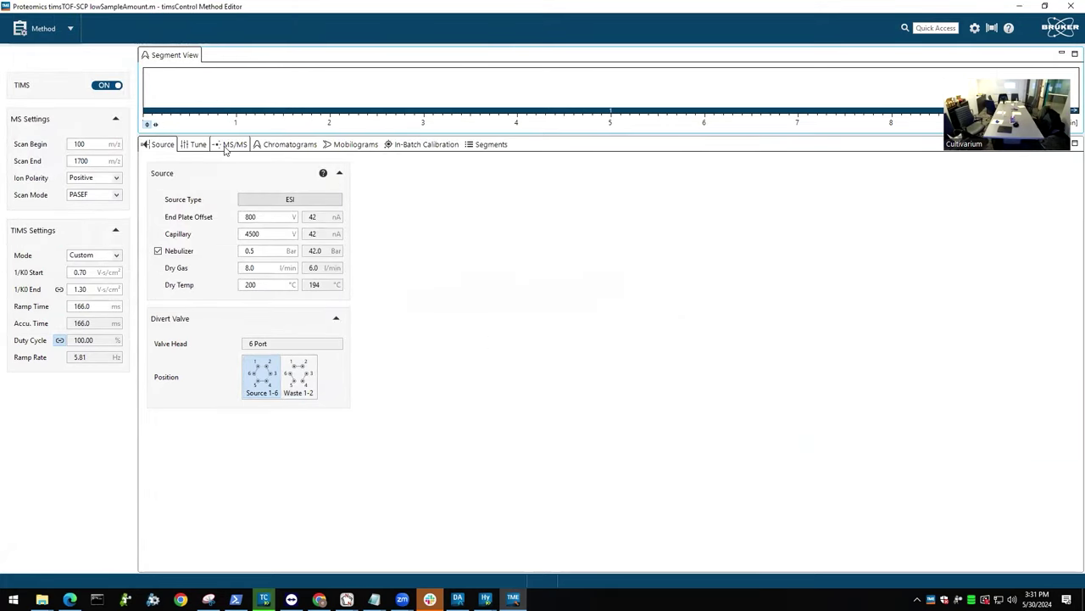
- Set the number of PASEF ramps to 5 in the method's MS/MS precursor ion settings
left_click(226, 148)
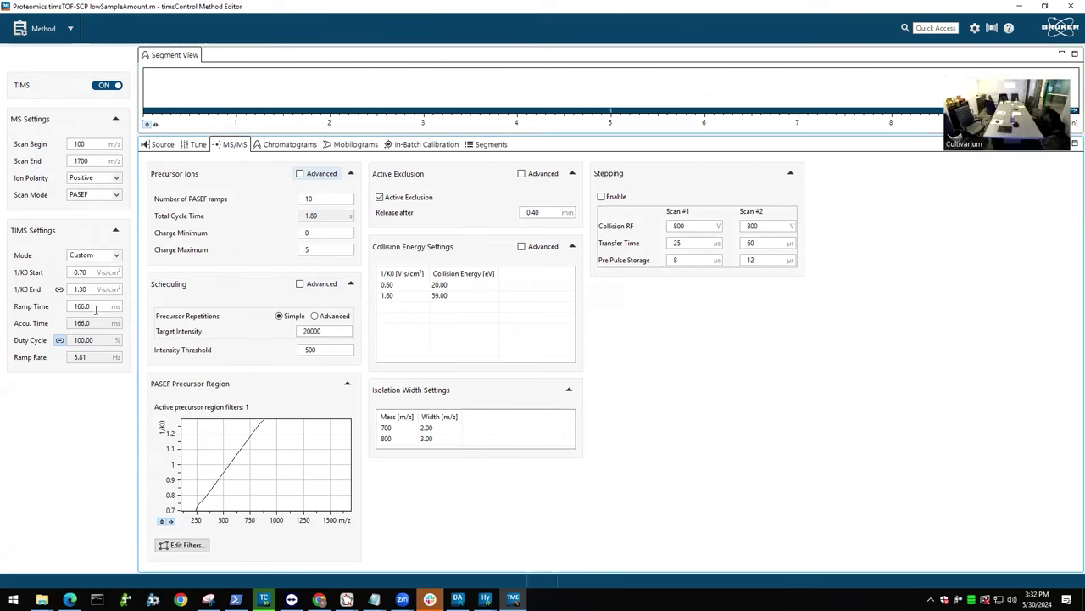
left_click_drag(90, 307, 78, 309)
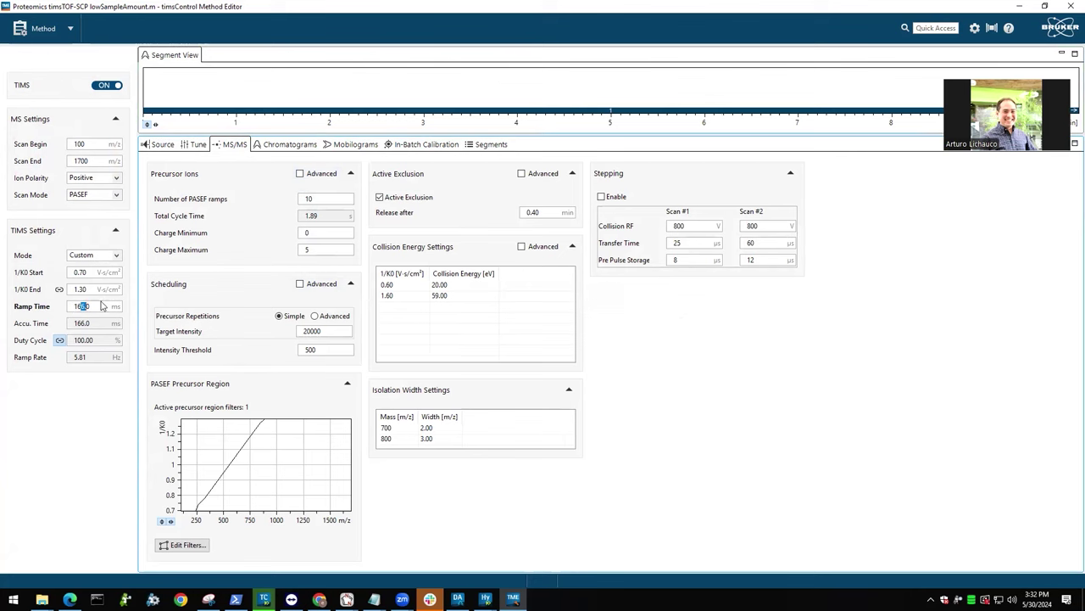
left_click(102, 306)
double_click(306, 200)
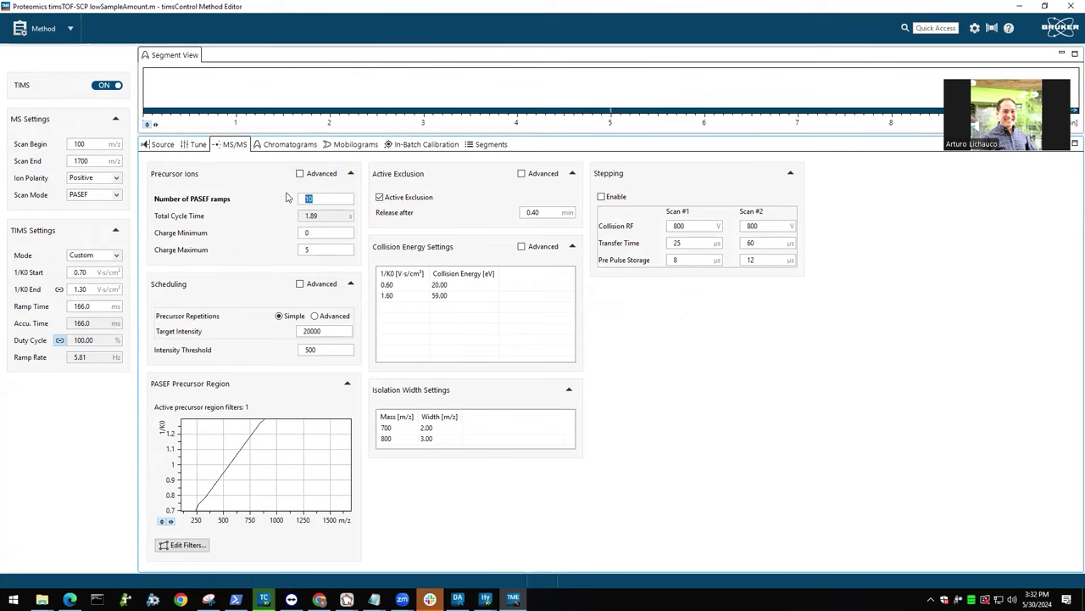
type("5")
key("Return")
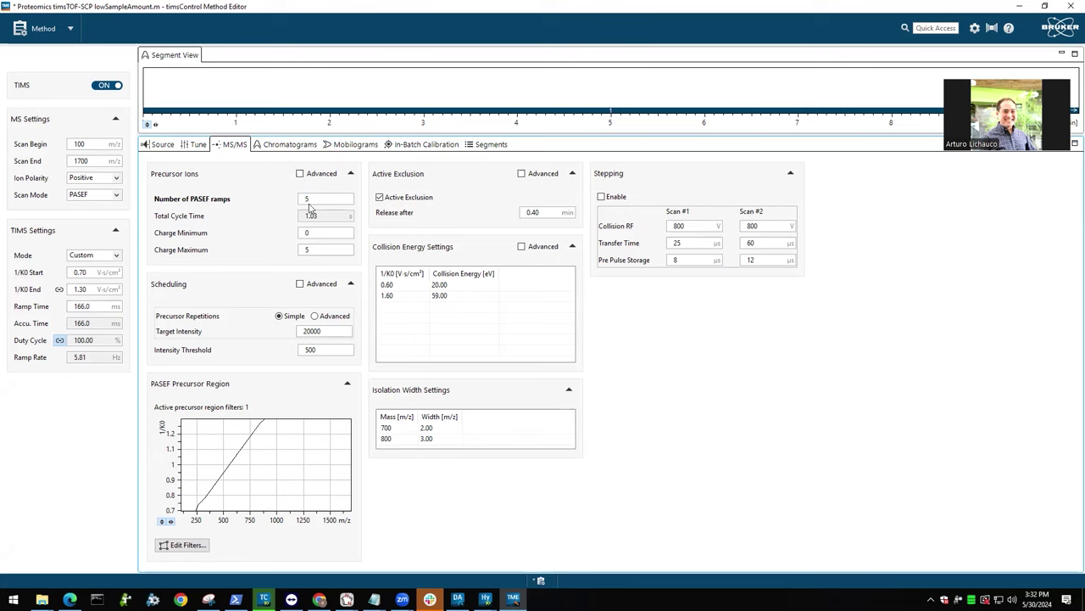
- Switch the number of PASEF ramps to 10 and return it to 5
key("BackSpace")
type("10")
key("Delete")
key("Delete")
type("5")
- Set the TIMS ramp time to 100.0 ms and enable stepping for the MS/MS scans
mouse_move(259, 199)
left_click(95, 306)
left_click_drag(95, 306, 14, 306)
type("100.0")
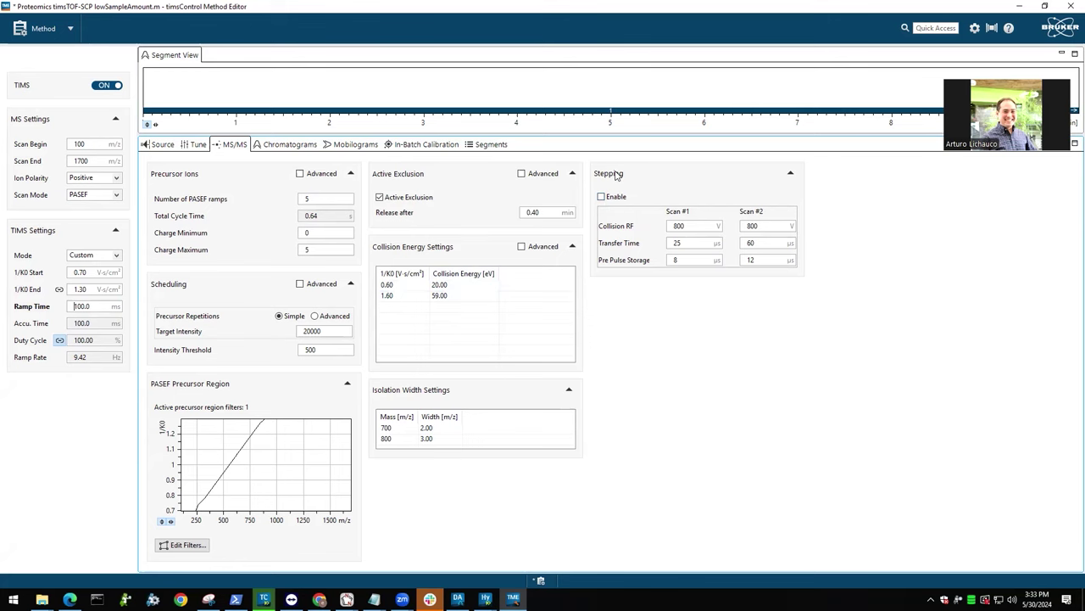
left_click(602, 197)
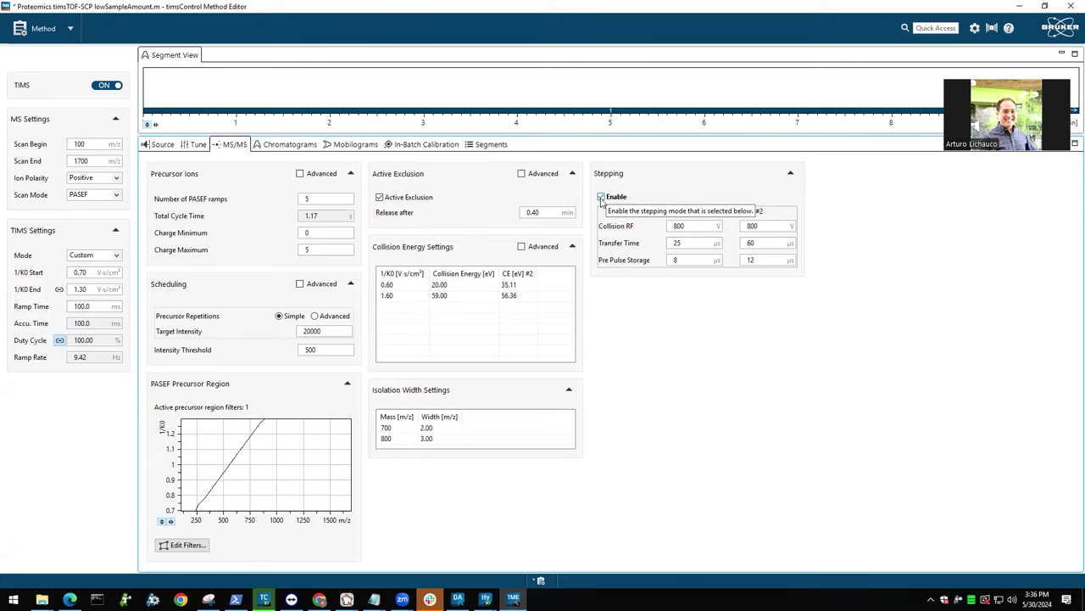
- Try to reduce the number of PASEF ramps to 3
left_click(316, 199)
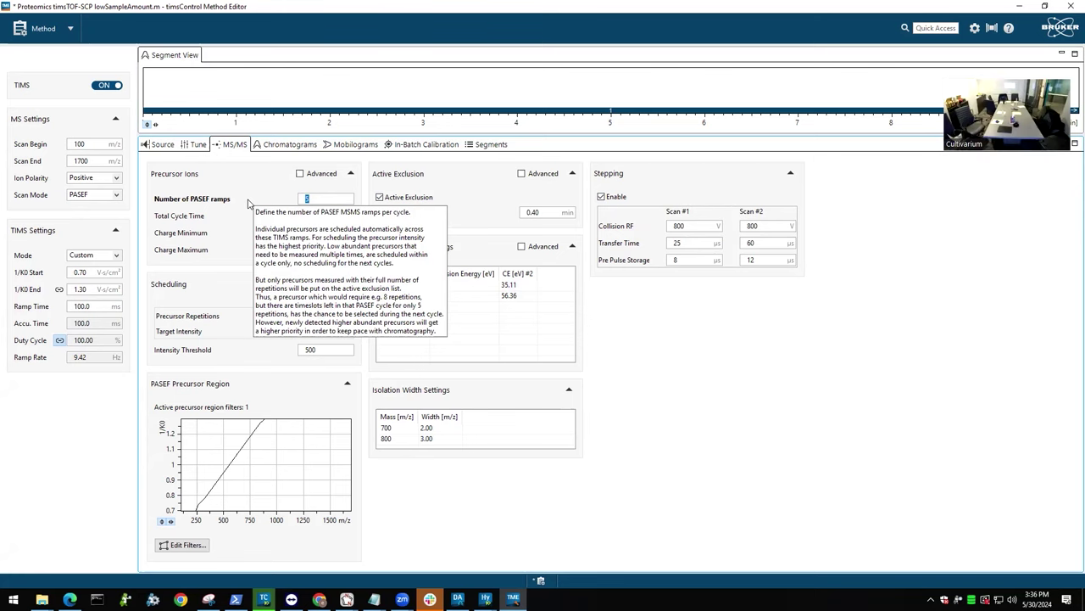
type("3")
key("Return")
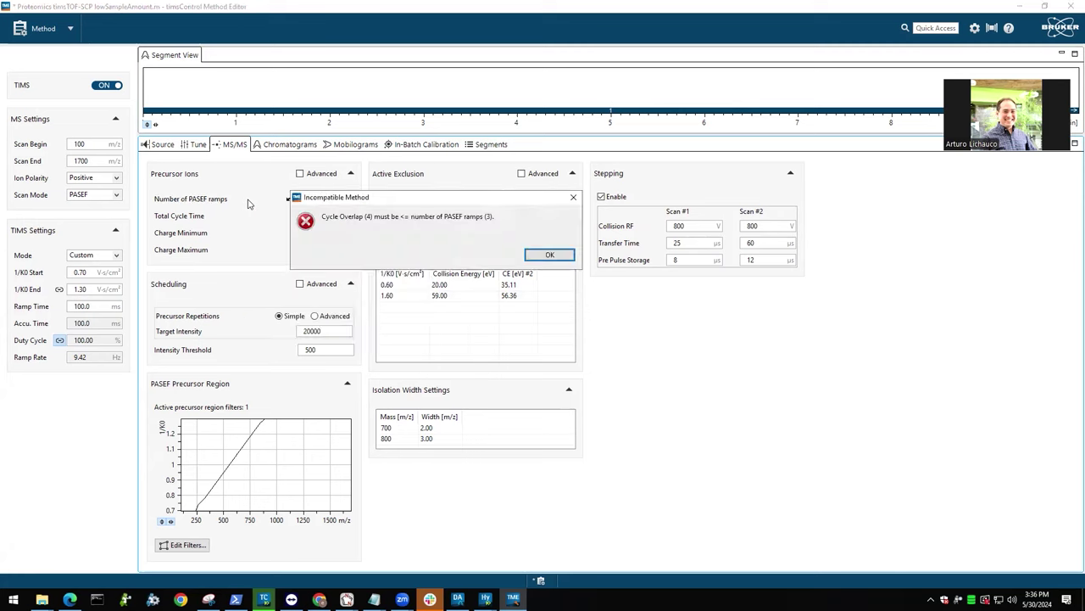
left_click(560, 252)
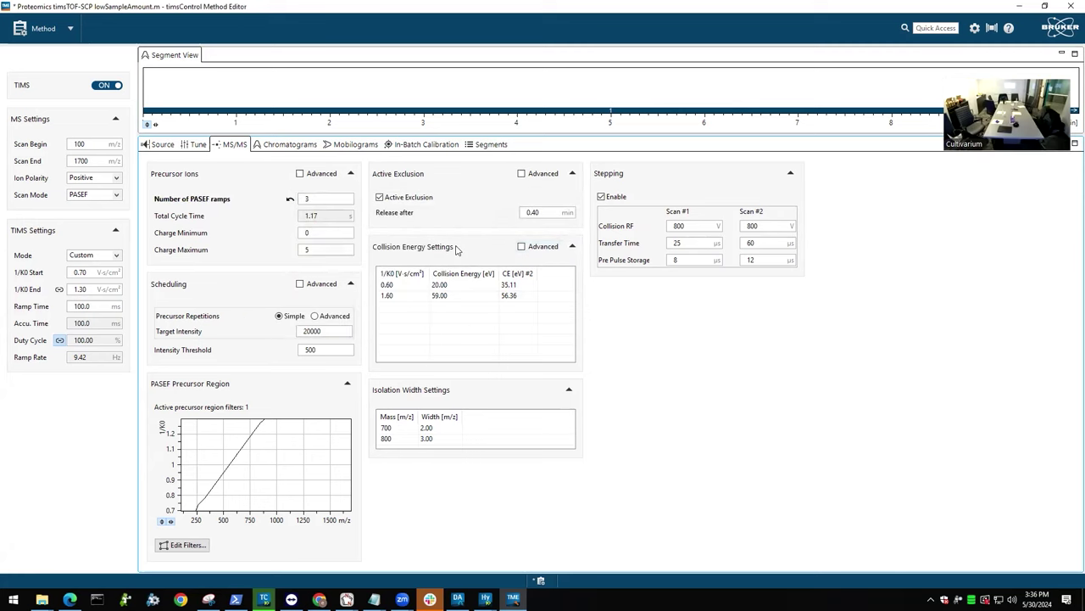
- Restore the number of PASEF ramps to 5 in the precursor ion settings
left_click(351, 174)
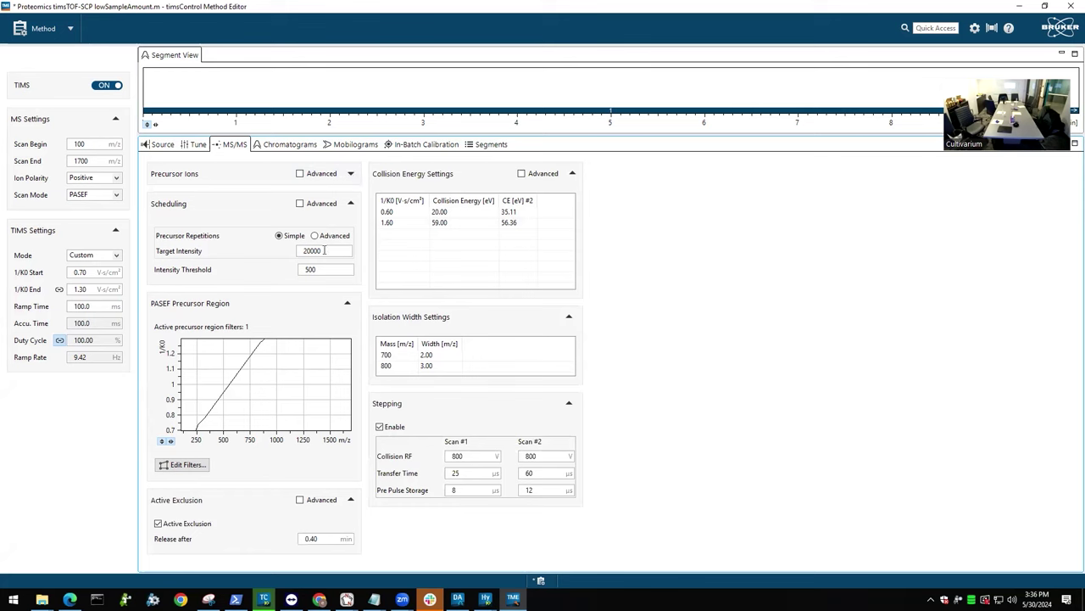
left_click(351, 175)
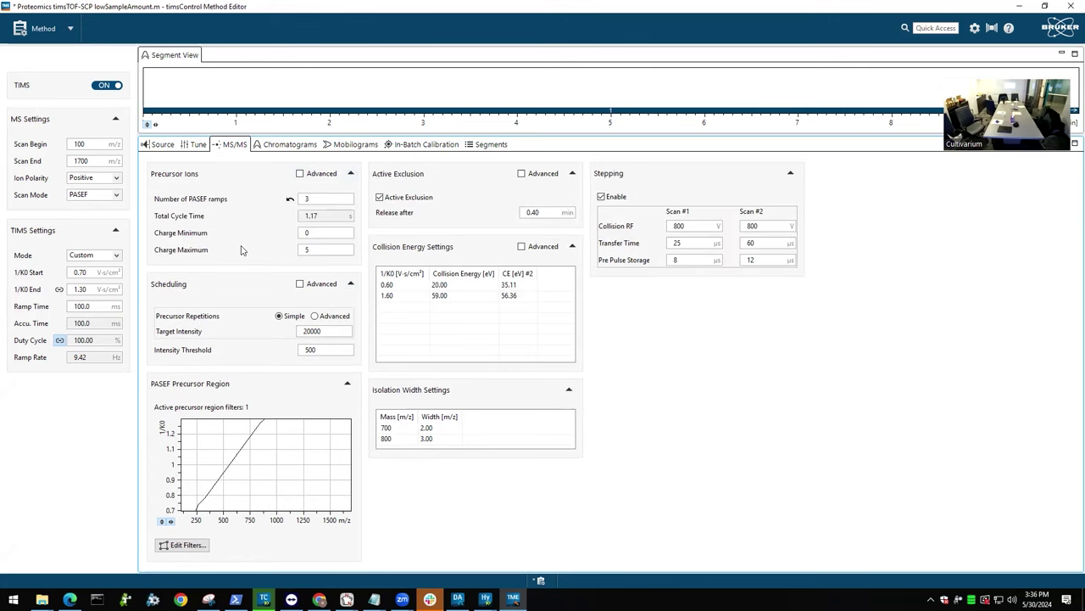
left_click(352, 285)
left_click(315, 199)
type("5")
left_click(320, 255)
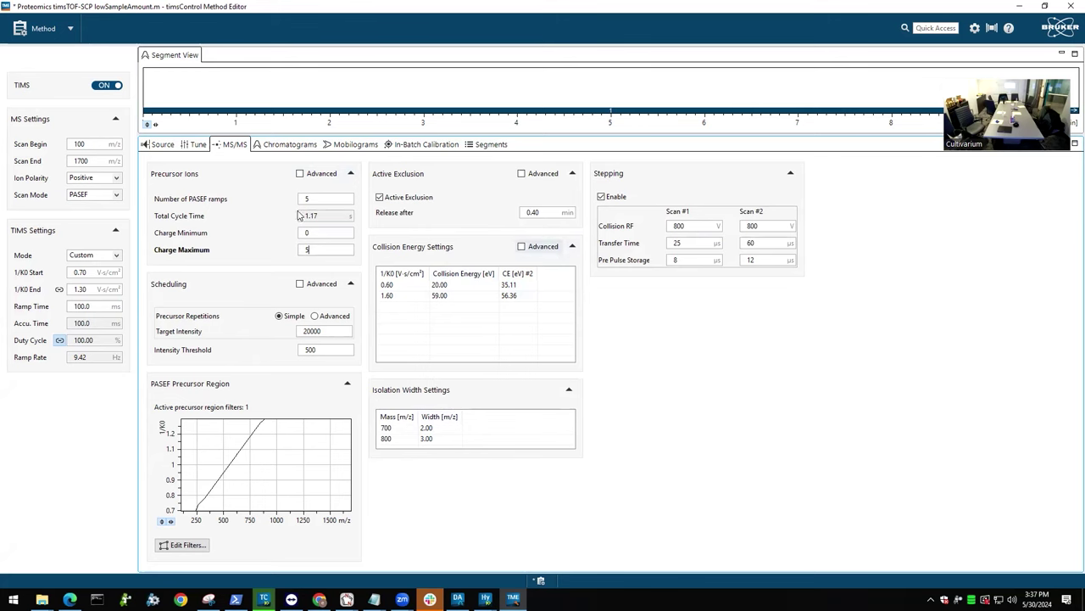
- Show the advanced precursor ion settings, and set the cycle overlap to 1 and the number of PASEF ramps to 3
left_click(300, 174)
left_click(329, 288)
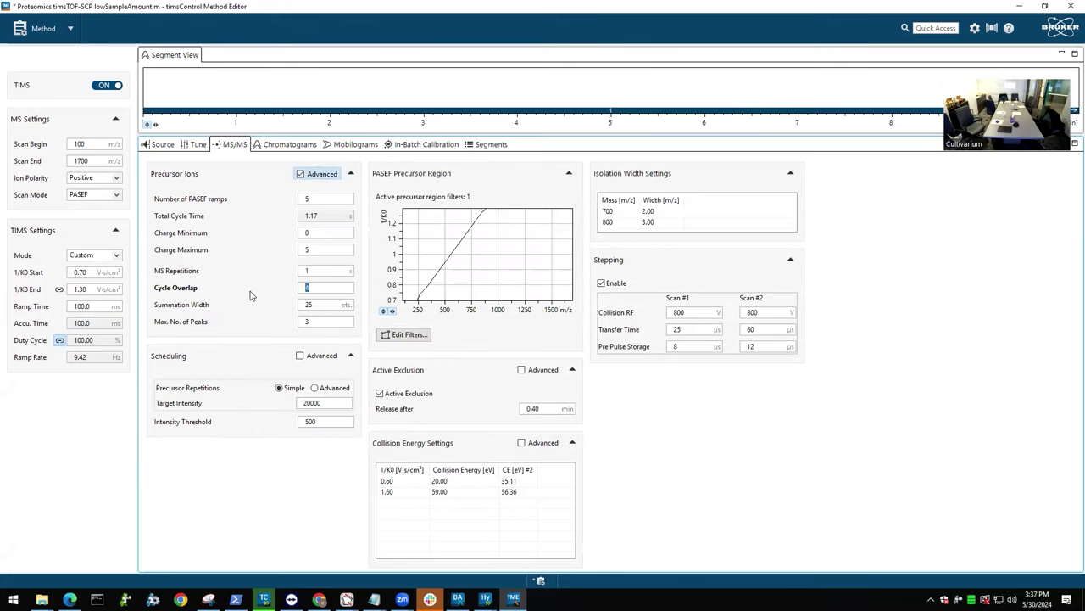
type("1")
left_click(310, 200)
type("3")
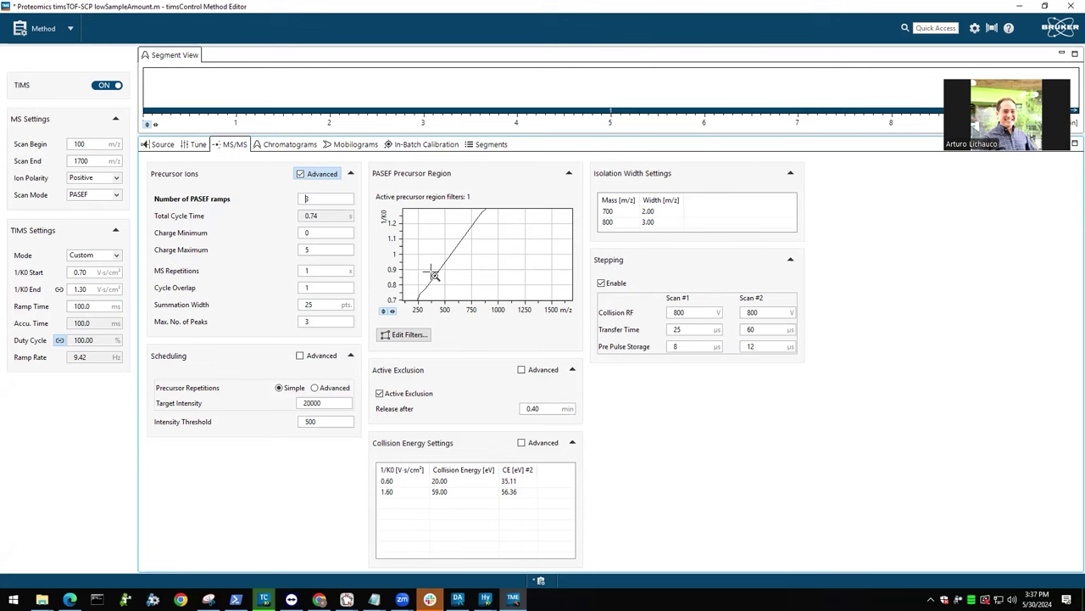
left_click(460, 243)
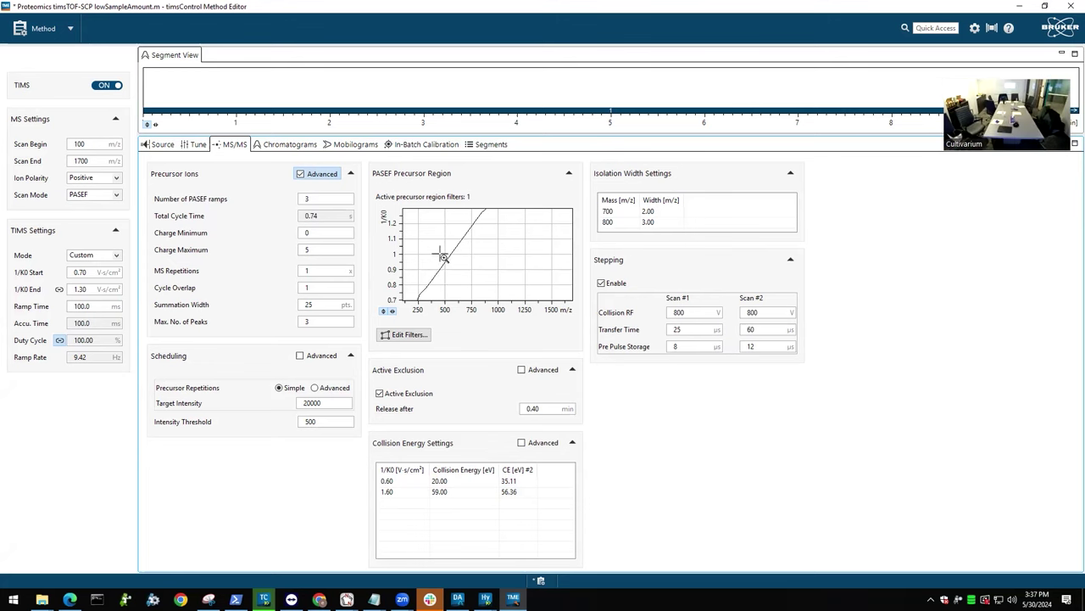
- Load the analysis 2024-05-21_LF_DIA_8000pg_2_Slot2-2_1_2377.d into the PASEF precursor region filter editor
left_click(414, 336)
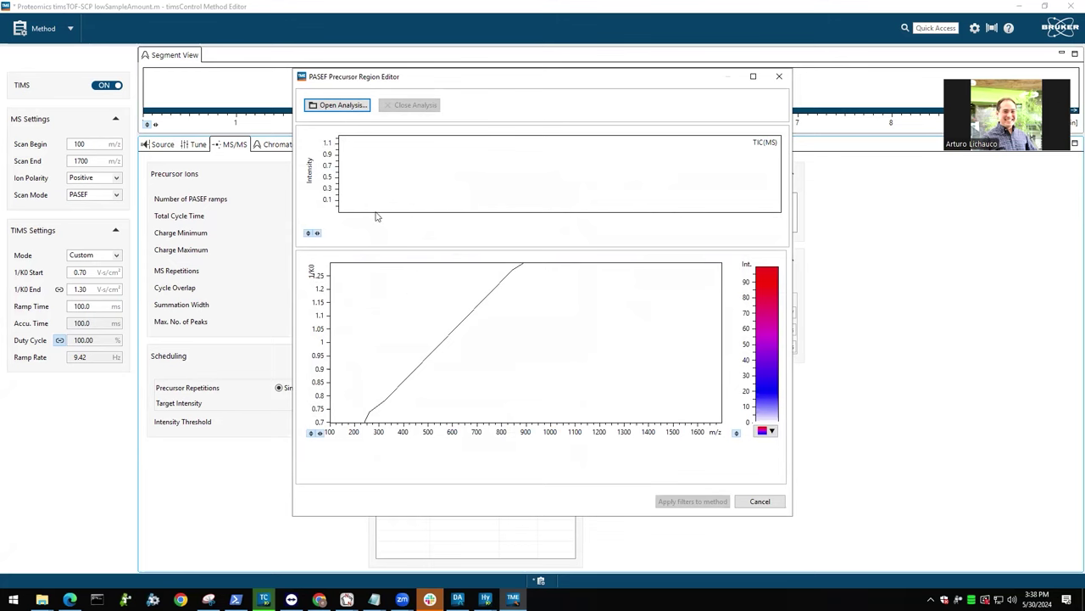
left_click(343, 105)
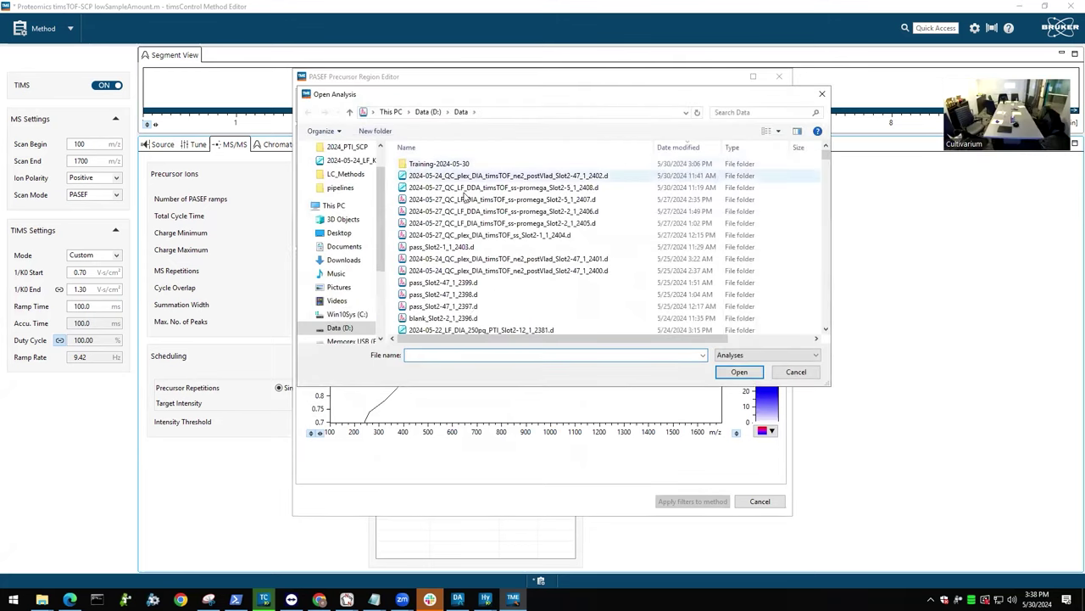
double_click(441, 163)
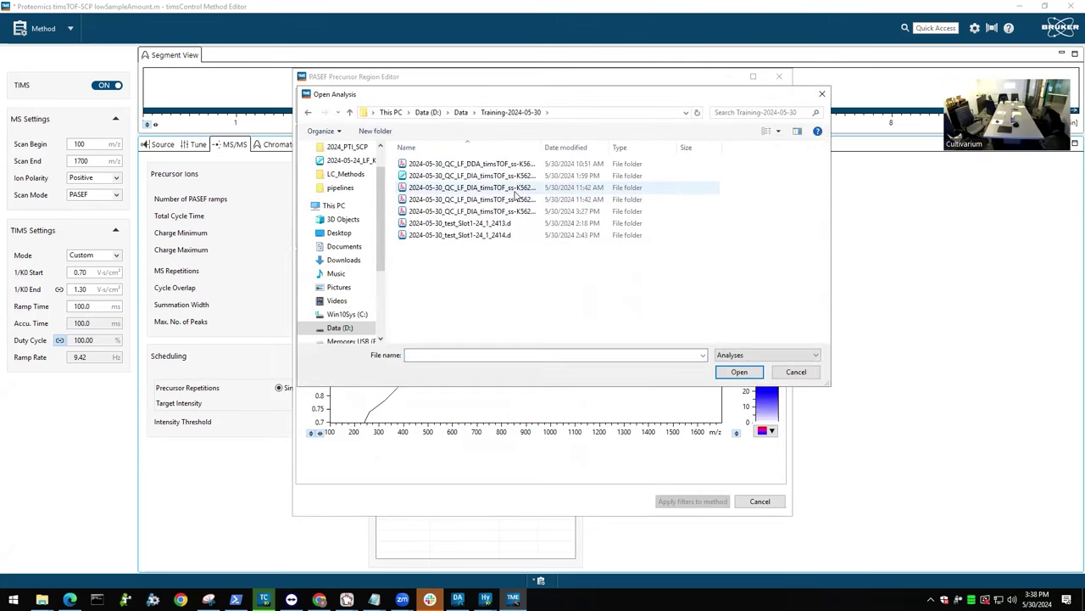
left_click(349, 112)
scroll(436, 220, "down", 2)
scroll(435, 221, "down", 3)
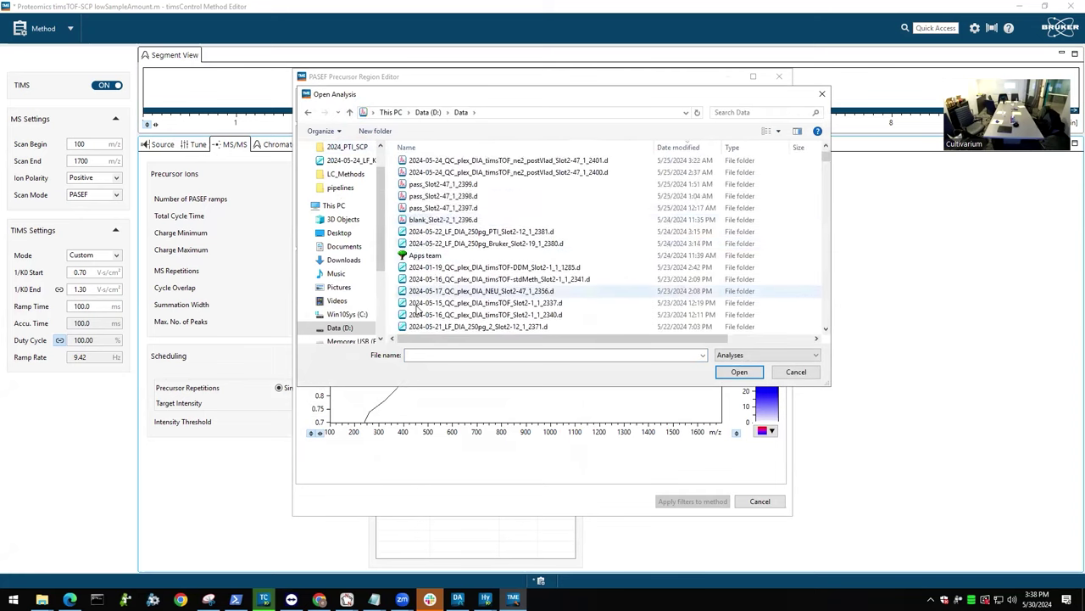
left_click(491, 246)
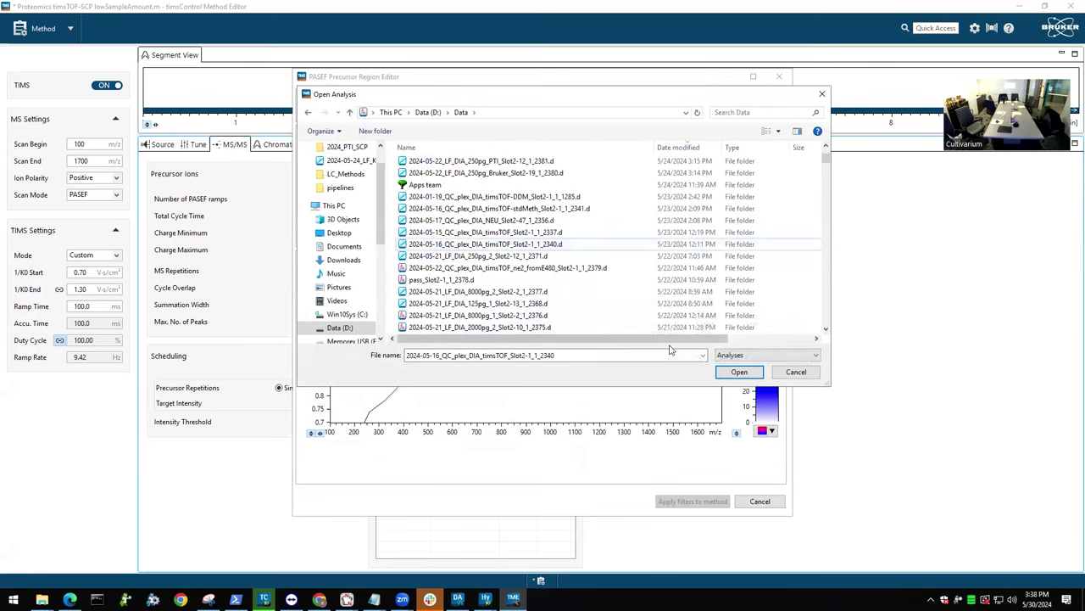
scroll(496, 250, "down", 2)
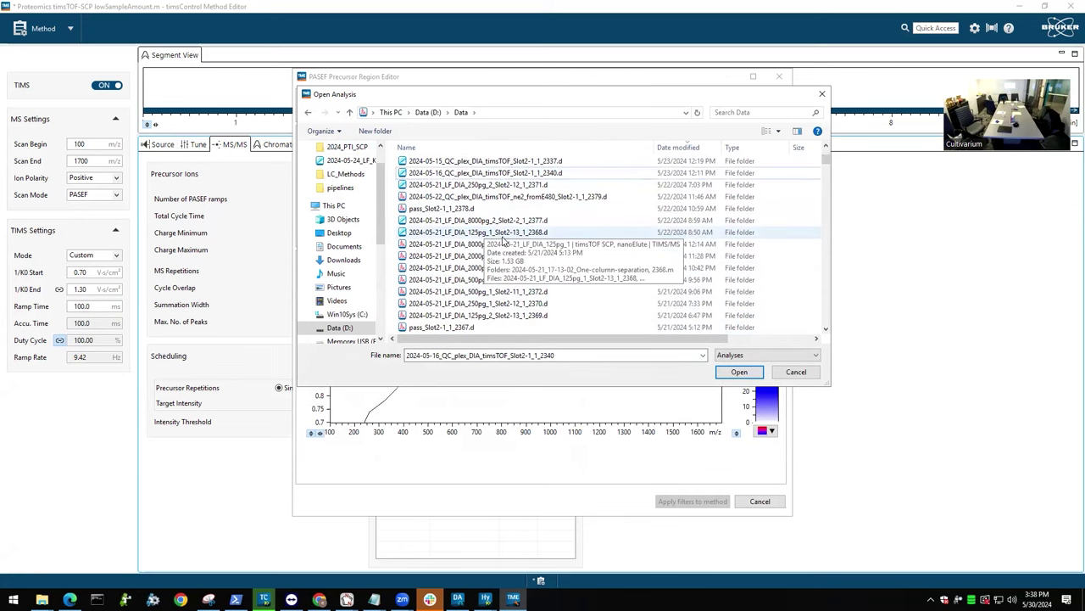
left_click(482, 222)
left_click(739, 371)
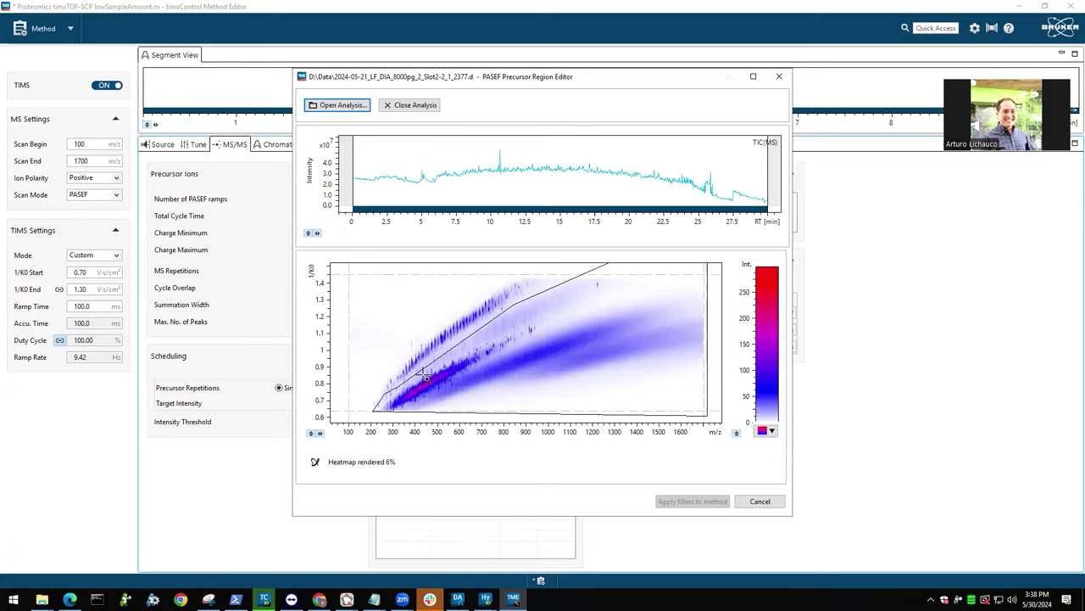
- Narrow the precursor region polygon around the densest ion cloud, with vertices near m/z 300 and 900, and finish the compound region
left_click(557, 297)
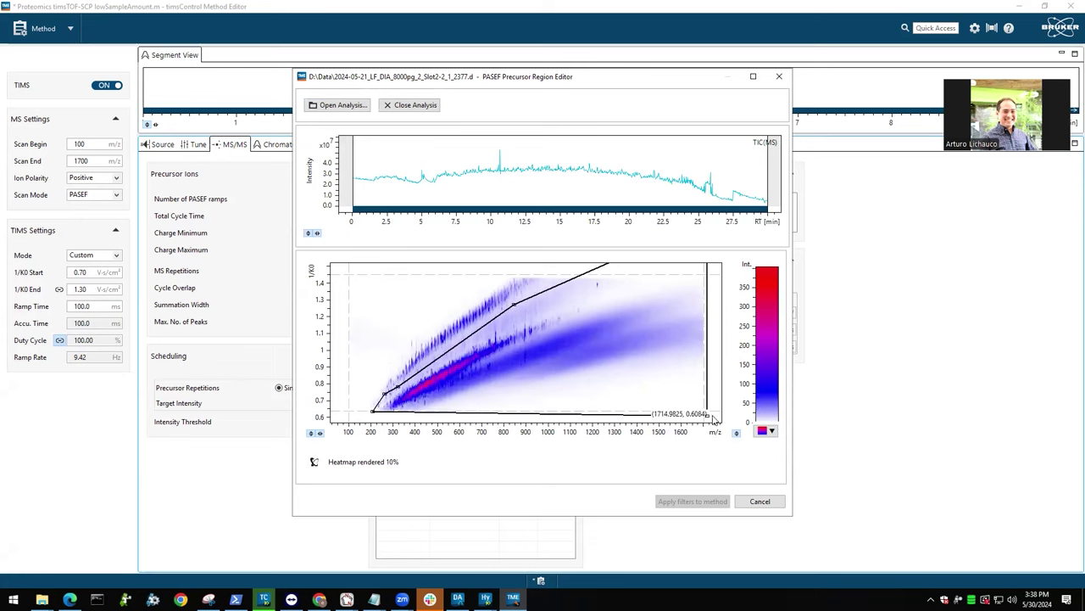
left_click_drag(707, 415, 524, 343)
left_click_drag(374, 413, 390, 397)
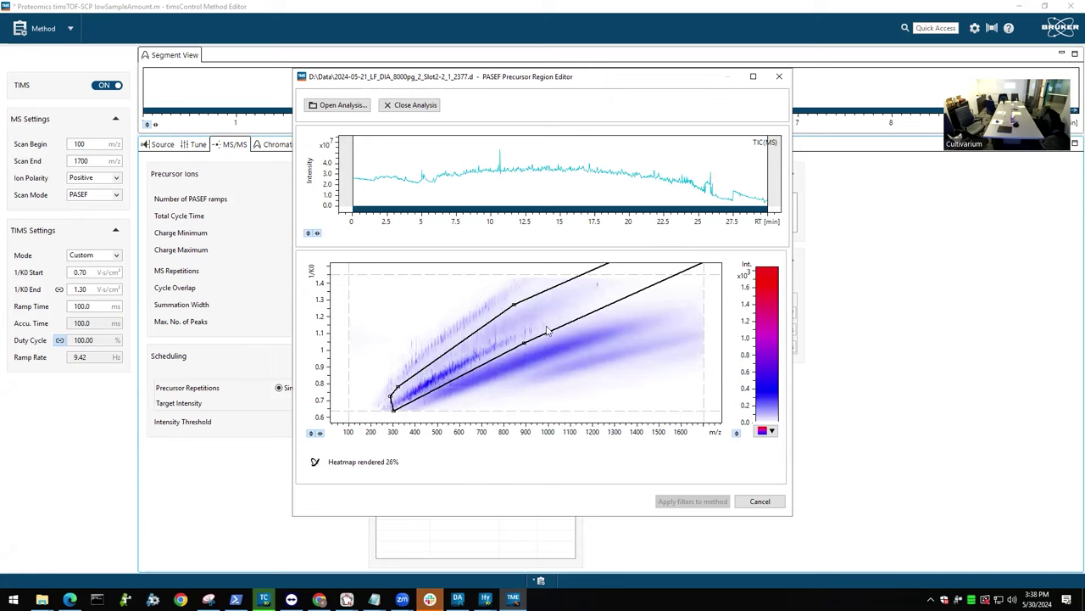
left_click_drag(514, 304, 529, 318)
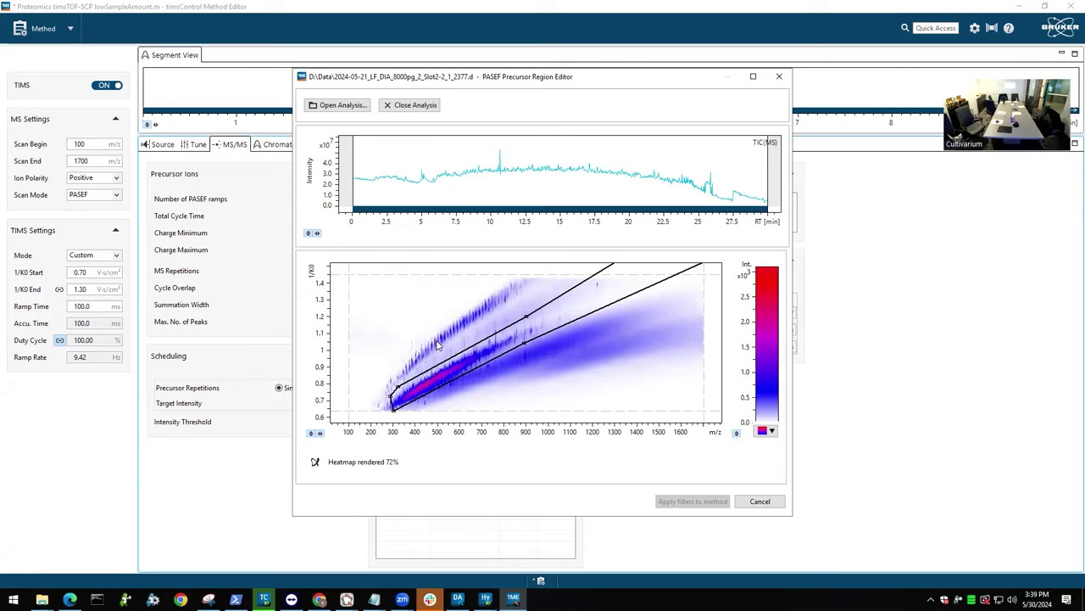
mouse_move(397, 386)
left_mouse_down()
mouse_move(383, 378)
mouse_move(418, 370)
mouse_move(392, 393)
mouse_move(391, 369)
left_mouse_up()
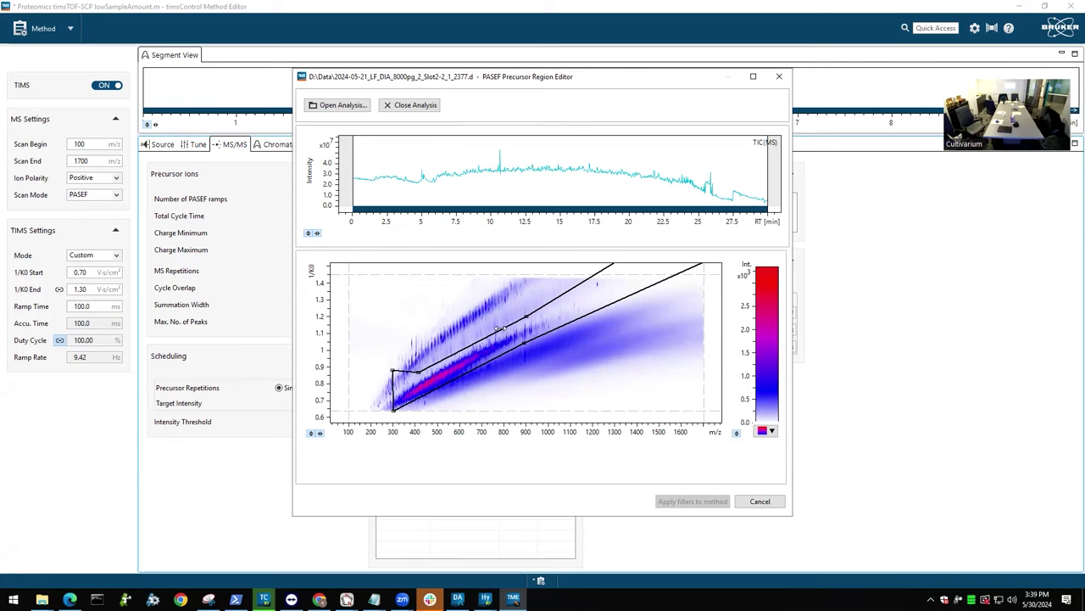
right_click(498, 328)
left_click(547, 335)
- Define a second, small polygon compound region above the singly charged ions, about m/z 600 to 800 and 1/K0 1.3 to 1.4
right_click(489, 310)
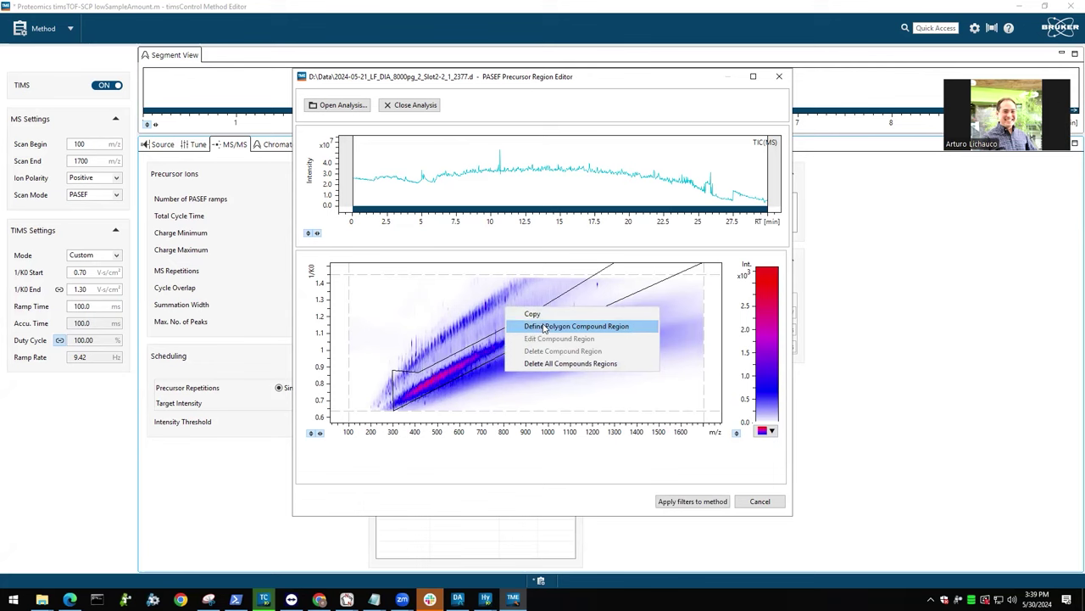
left_click(546, 327)
left_click(465, 296)
left_click(505, 303)
left_click(505, 287)
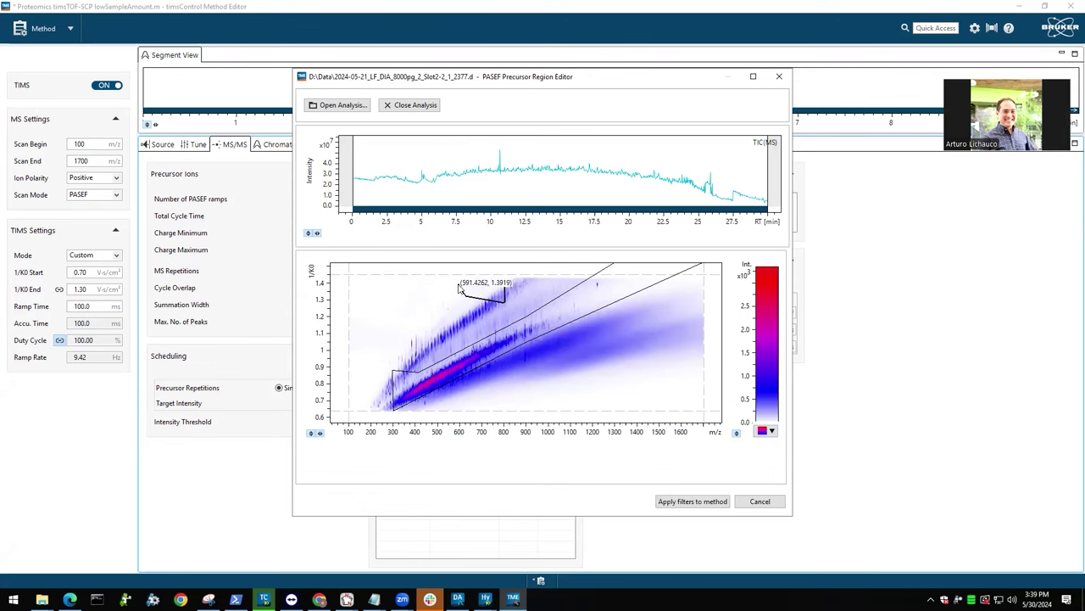
double_click(459, 289)
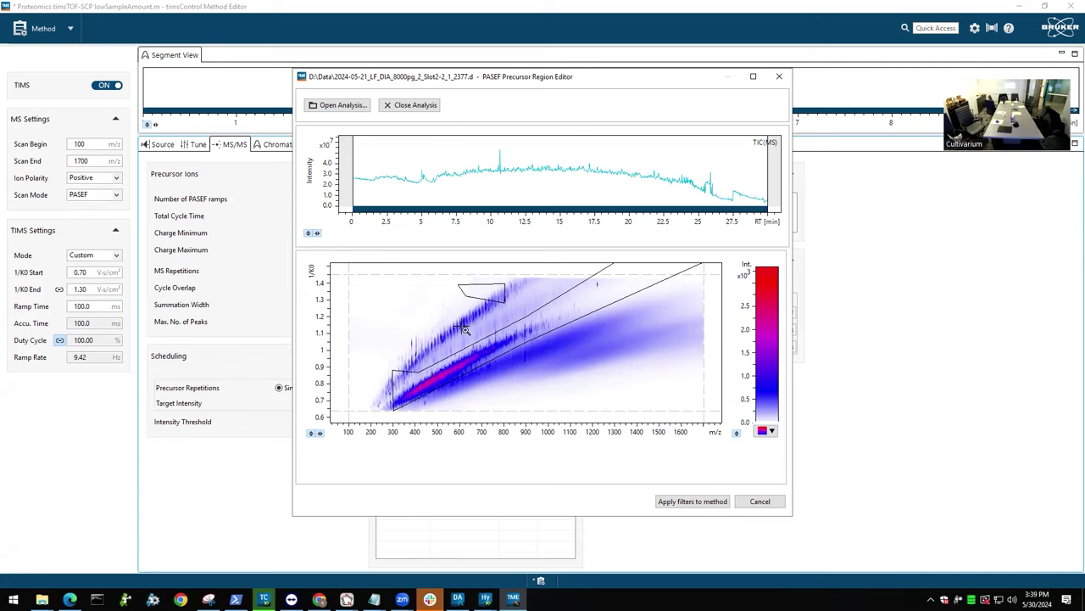
- Delete the small second compound region from the heatmap
right_click(434, 308)
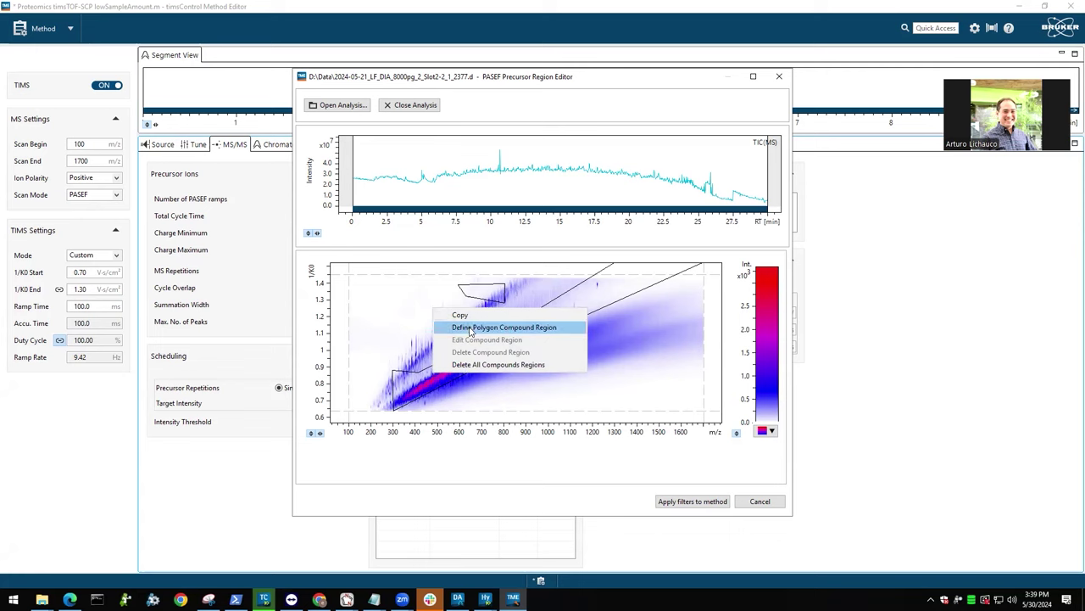
left_click(483, 301)
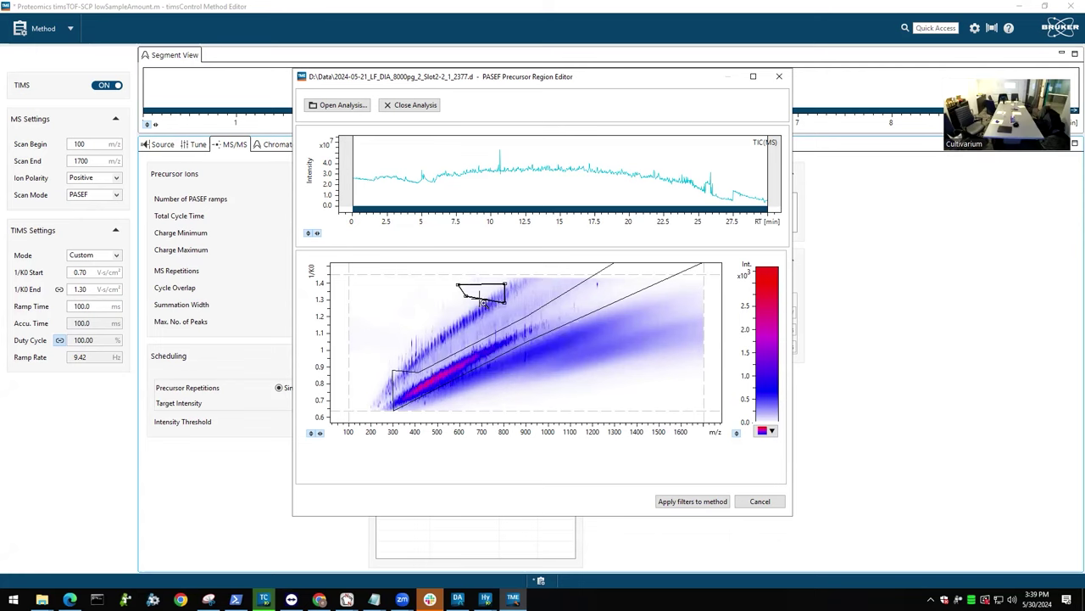
right_click(483, 301)
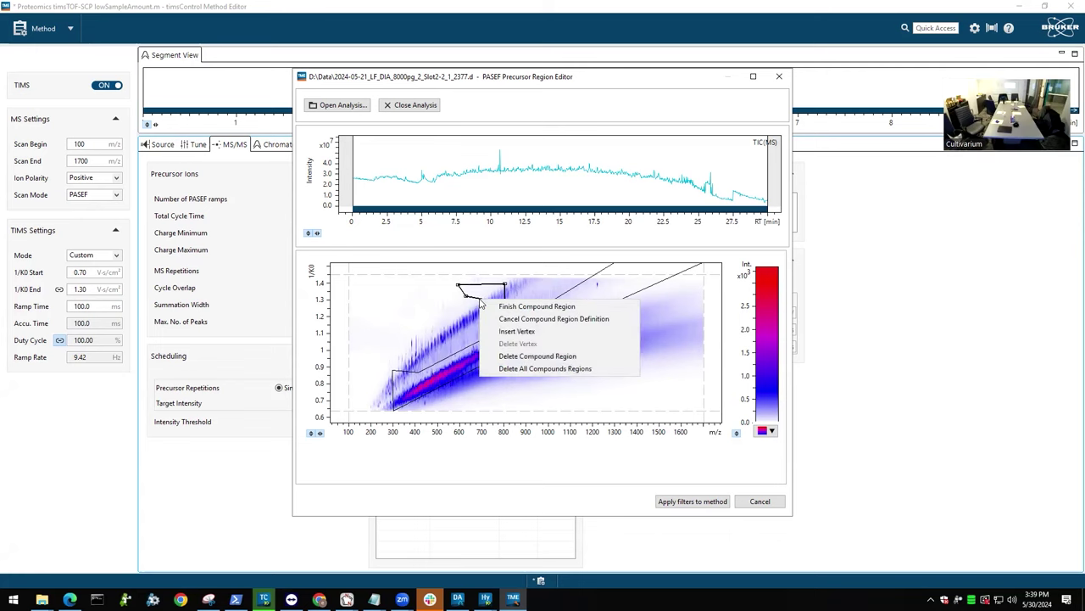
left_click(524, 356)
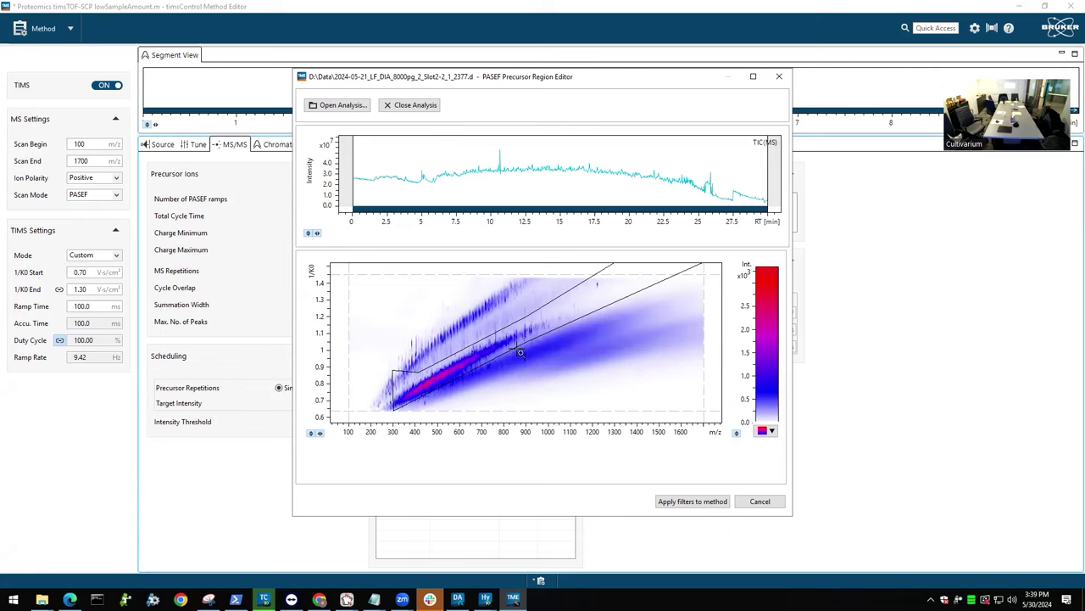
- Try to raise the remaining region's upper boundary to about m/z 770, with a vertex near 1/K0 1.13, and discard the filter edits
left_click(563, 300)
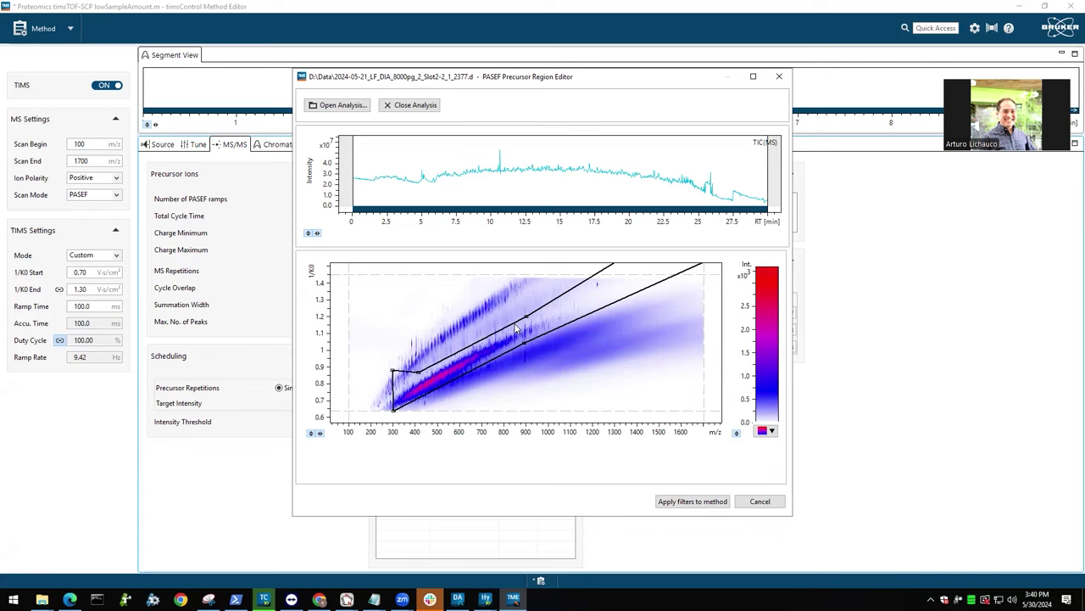
right_click(547, 307)
right_click(548, 308)
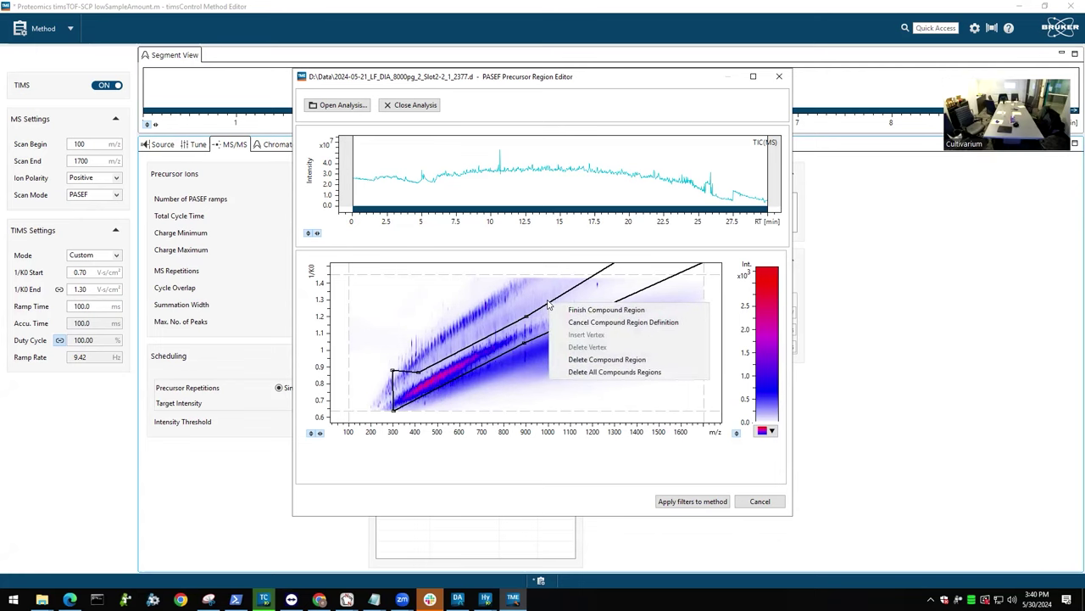
left_click(547, 308)
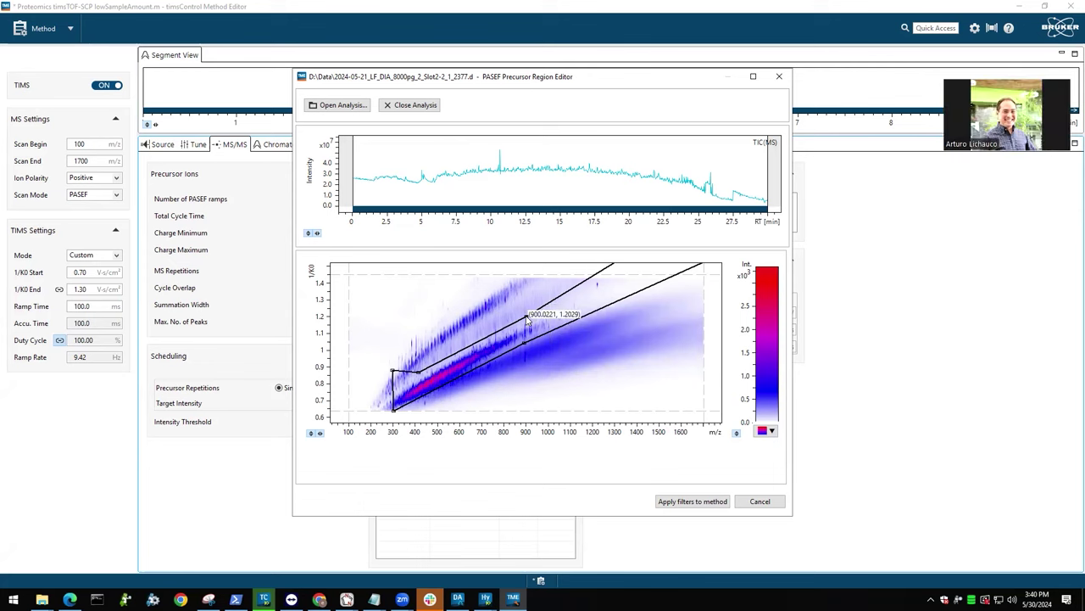
left_click_drag(527, 318, 547, 301)
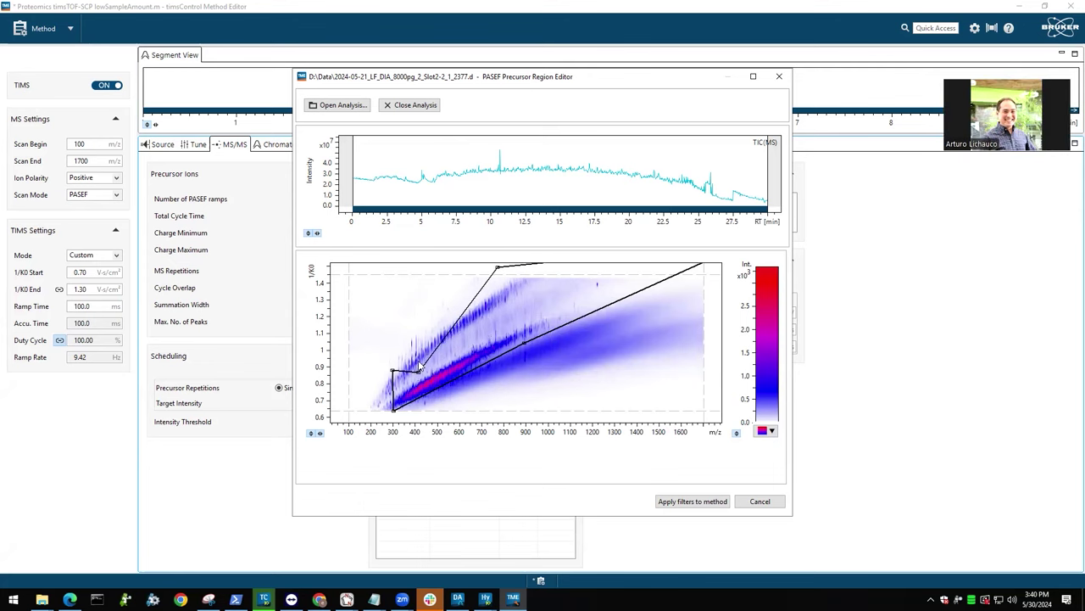
left_click_drag(419, 371, 500, 327)
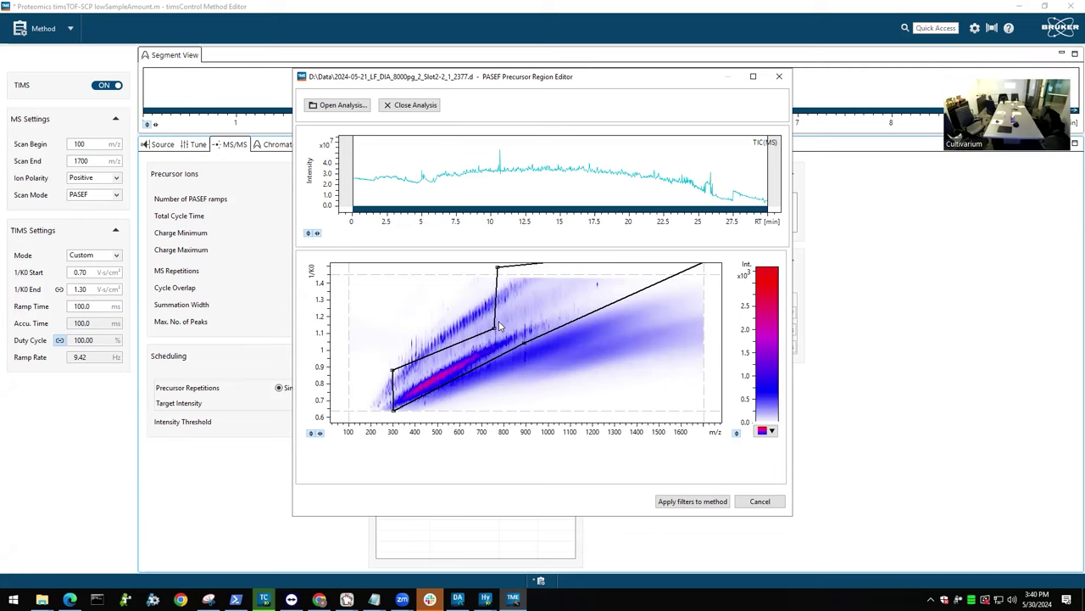
left_click(770, 500)
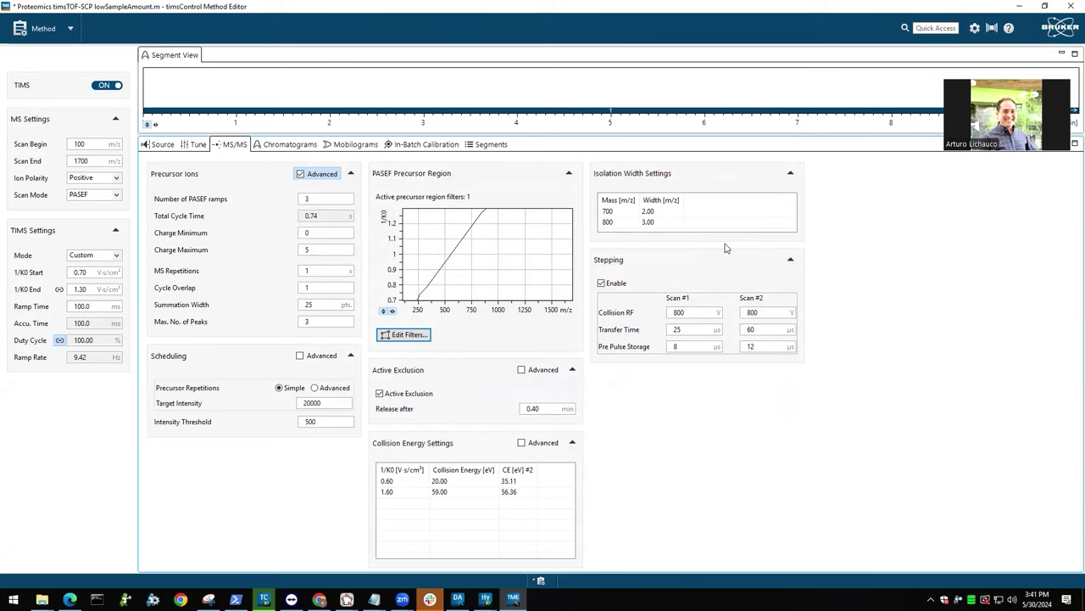
- Switch the scan mode to dia-PASEF and accept the resulting method adaptation
left_click(116, 194)
left_click(89, 243)
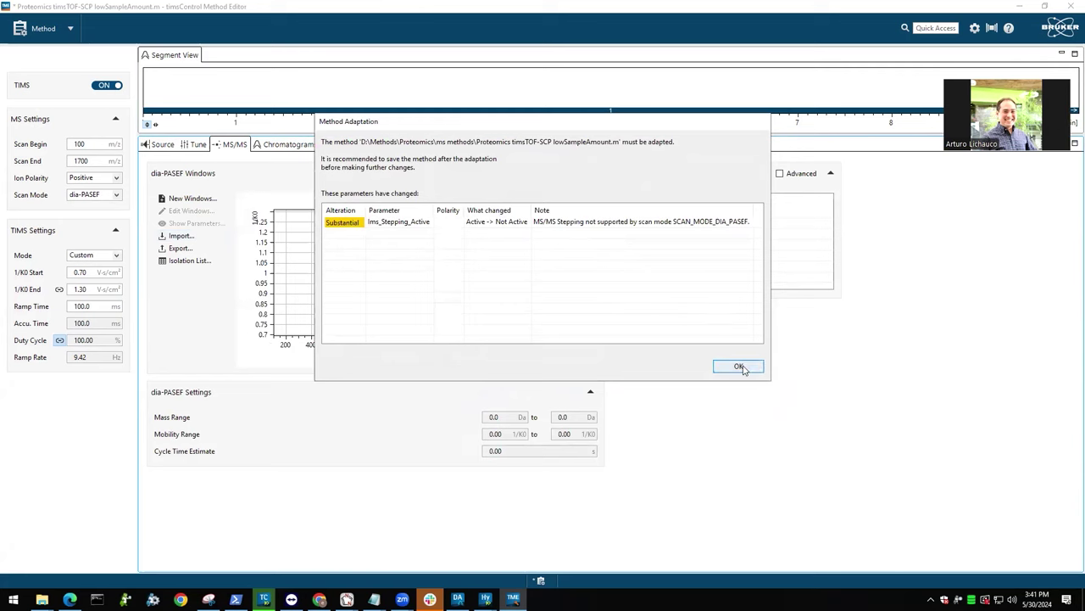
left_click(739, 367)
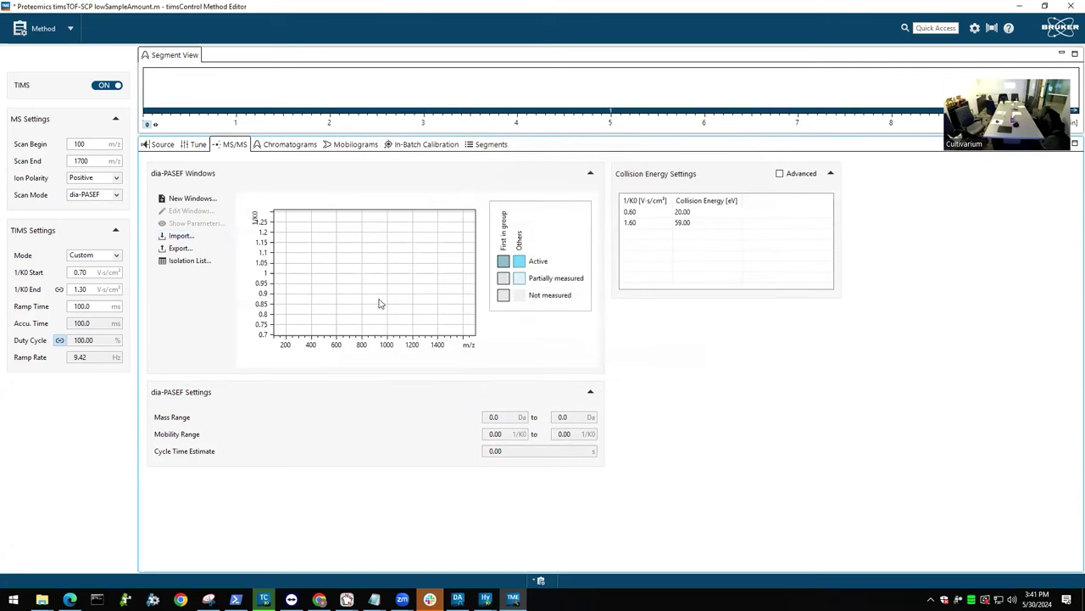
- Start defining new dia-PASEF windows and set the number of mobility windows to 5
left_click(201, 201)
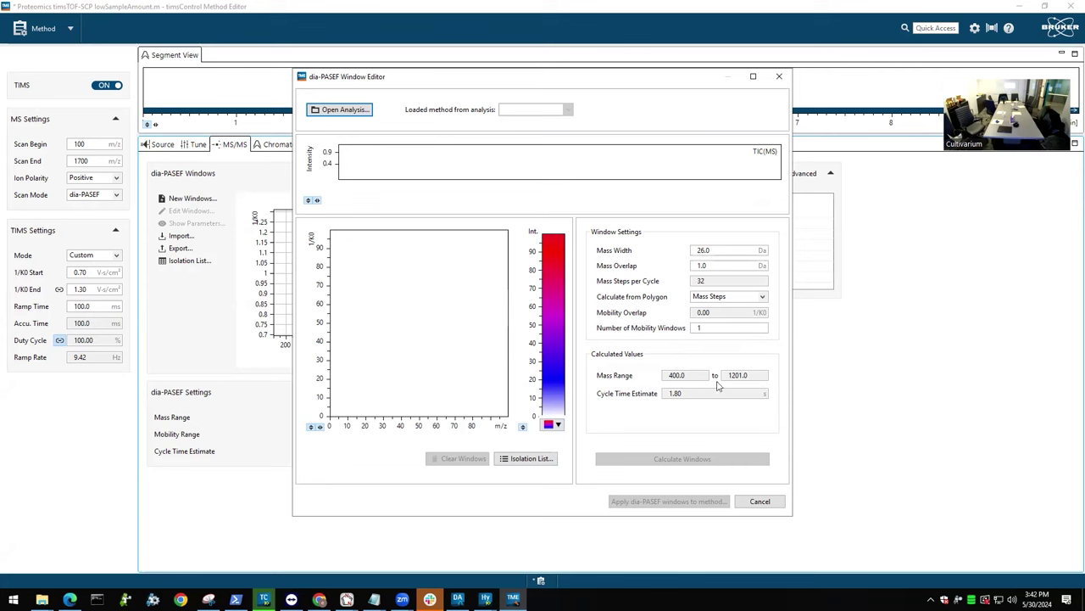
left_click(708, 264)
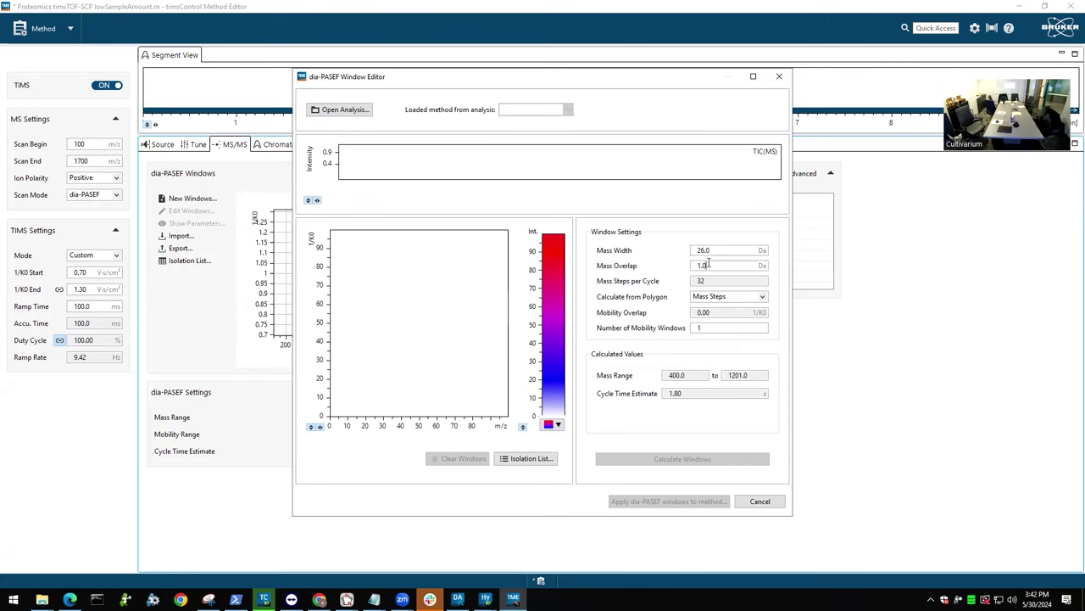
double_click(703, 328)
type("5")
- Set the mobility overlap to 1.00 and the polygon calculation to Mass Width, and discard the new dia-PASEF windows
left_click(714, 251)
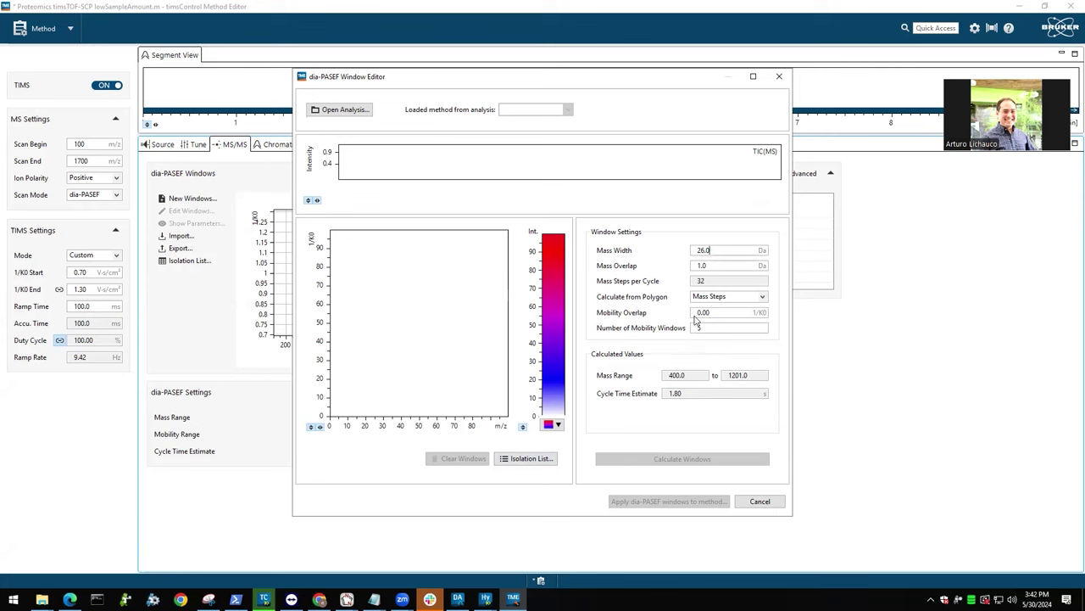
left_click_drag(702, 312, 679, 314)
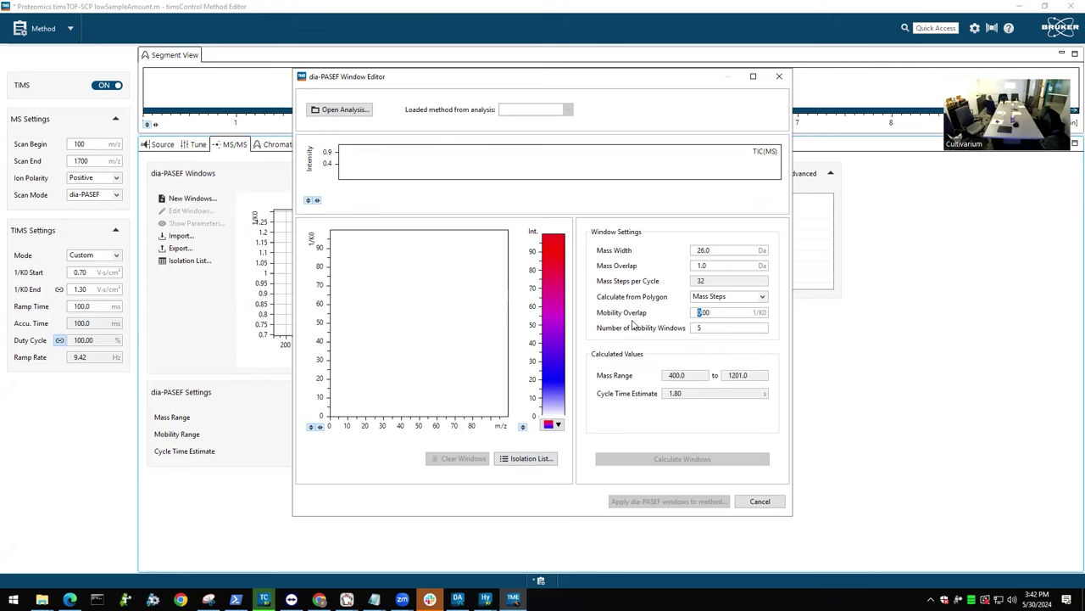
type("1")
left_click(725, 266)
left_click(766, 297)
left_click(735, 316)
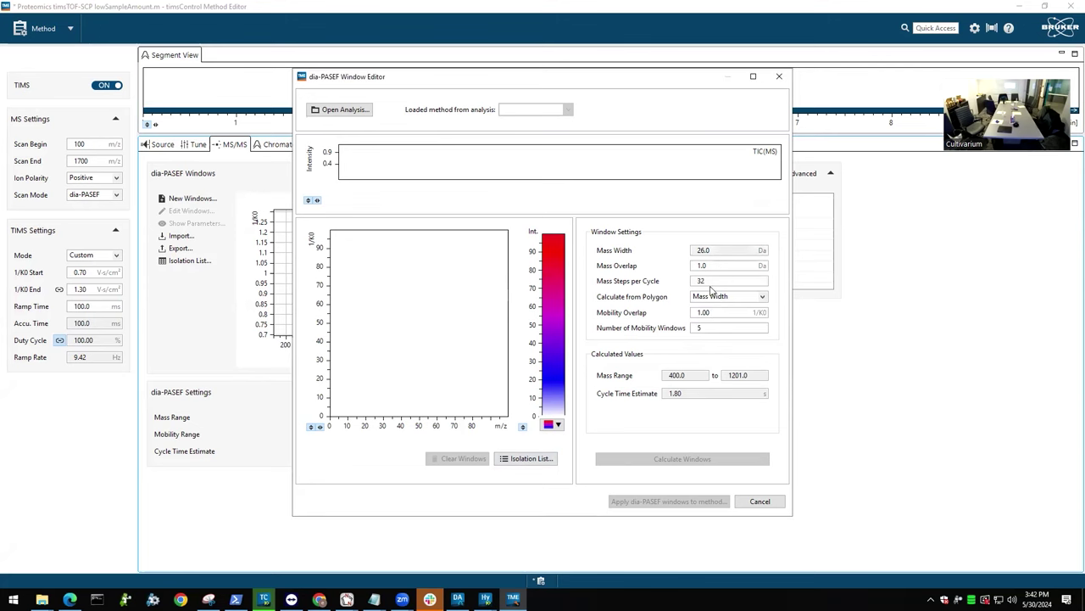
left_click(750, 500)
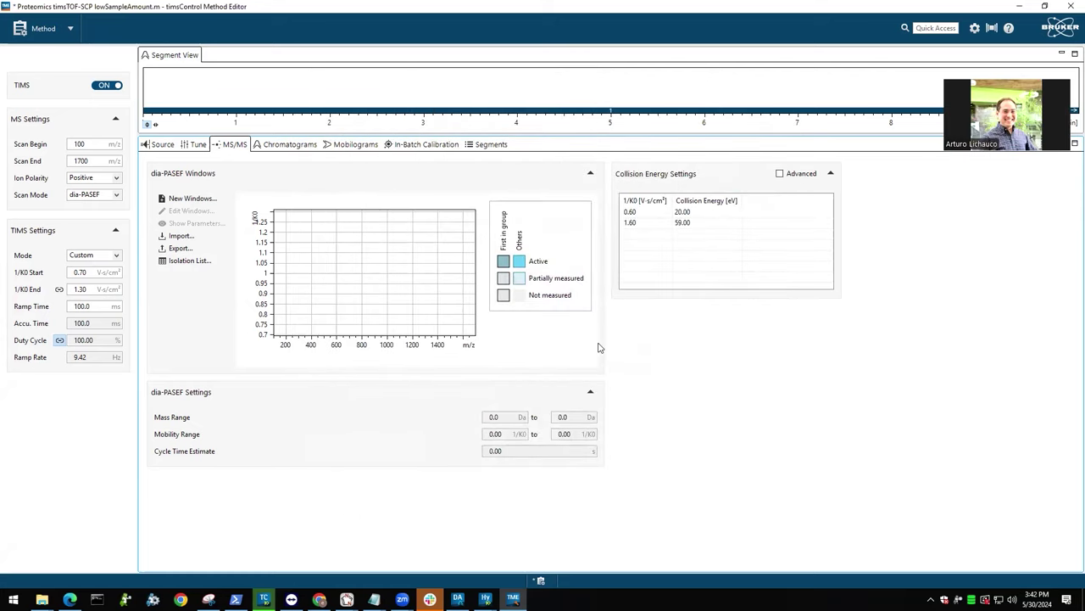
- Load the recently used method SCP_DIA_8x3_25DaWindows_HS_0.64-1.45.m in place of the current one
left_click(67, 31)
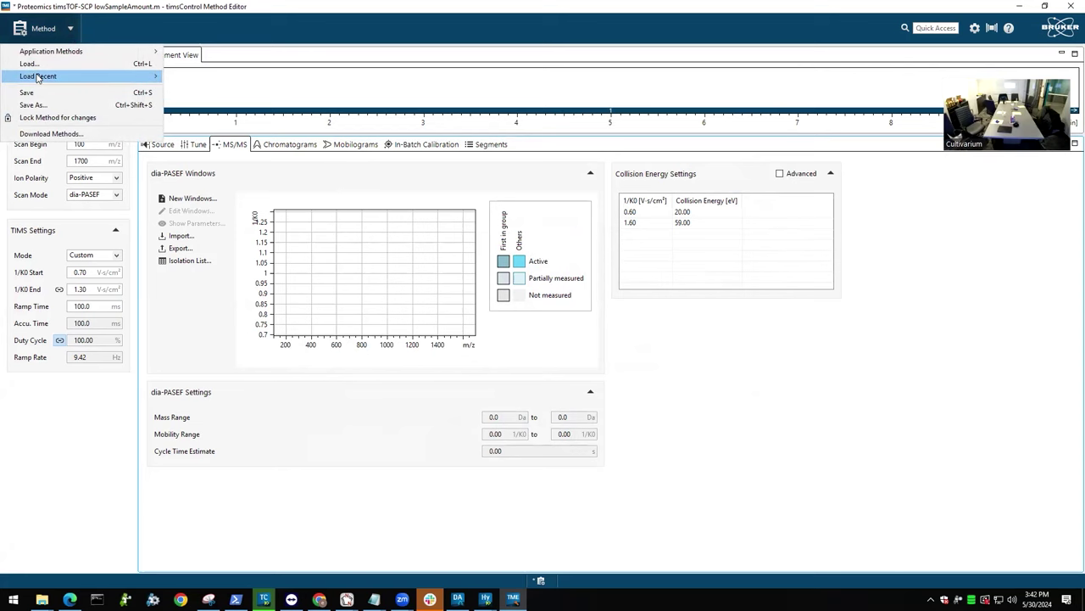
mouse_move(38, 78)
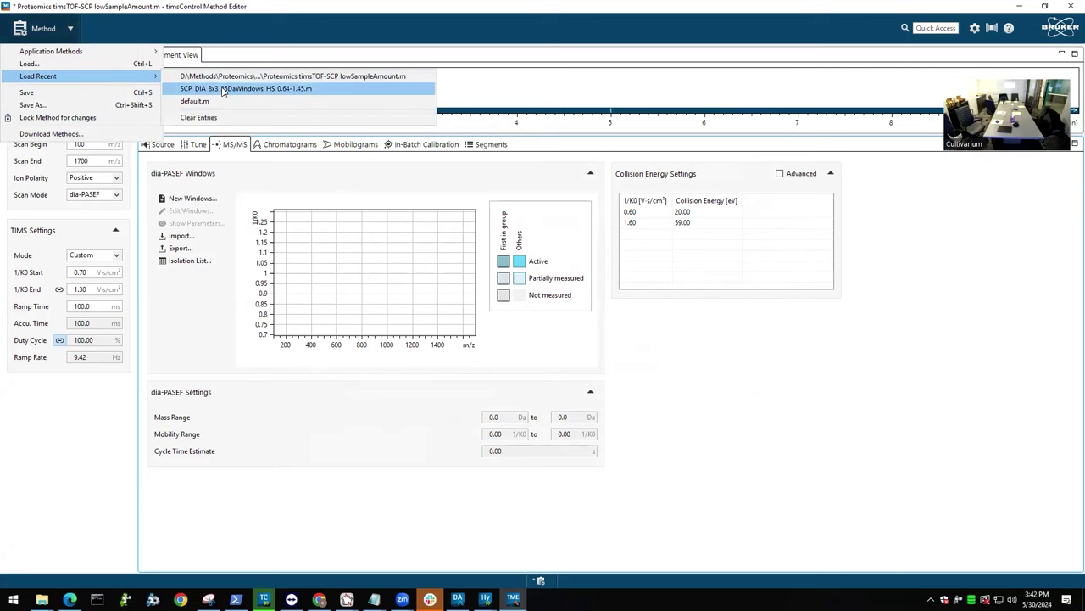
left_click(279, 90)
left_click(585, 313)
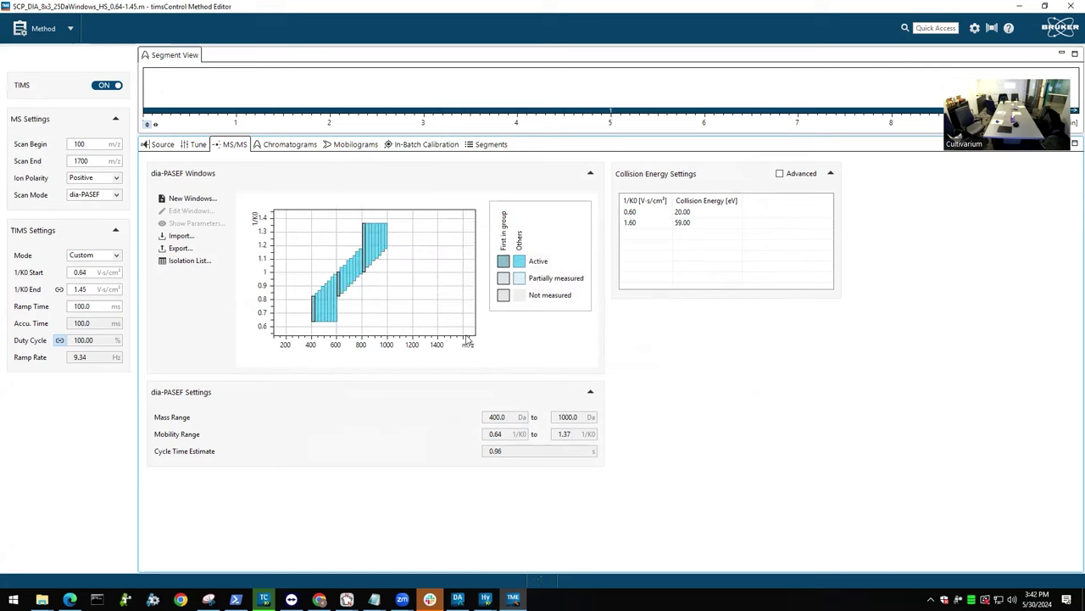
- Open the dia-PASEF isolation list, enlarge its window to show more rows, and close it
left_click(182, 261)
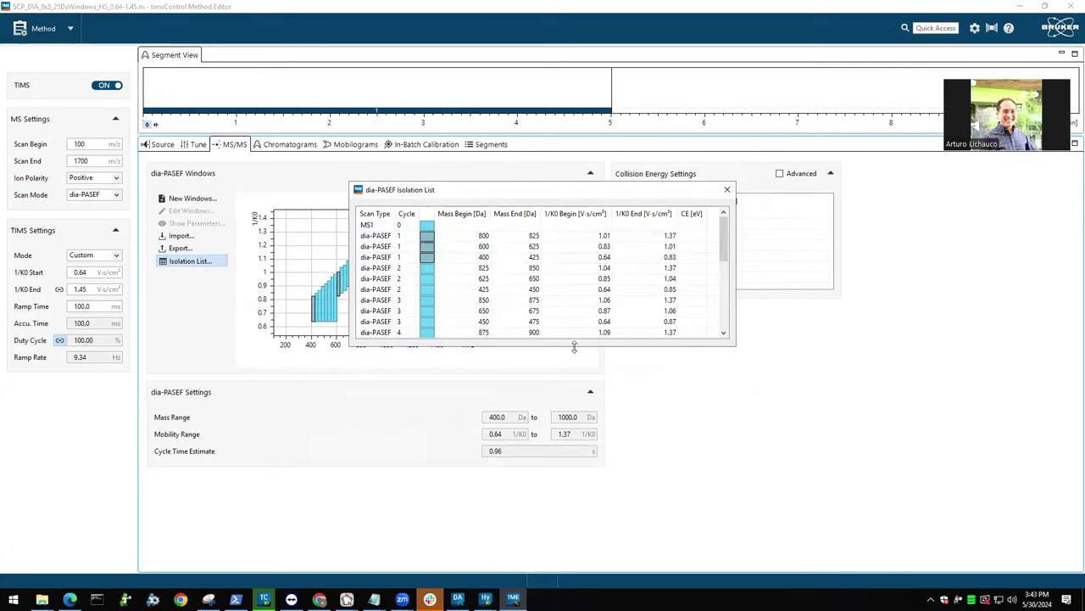
left_click_drag(574, 346, 574, 490)
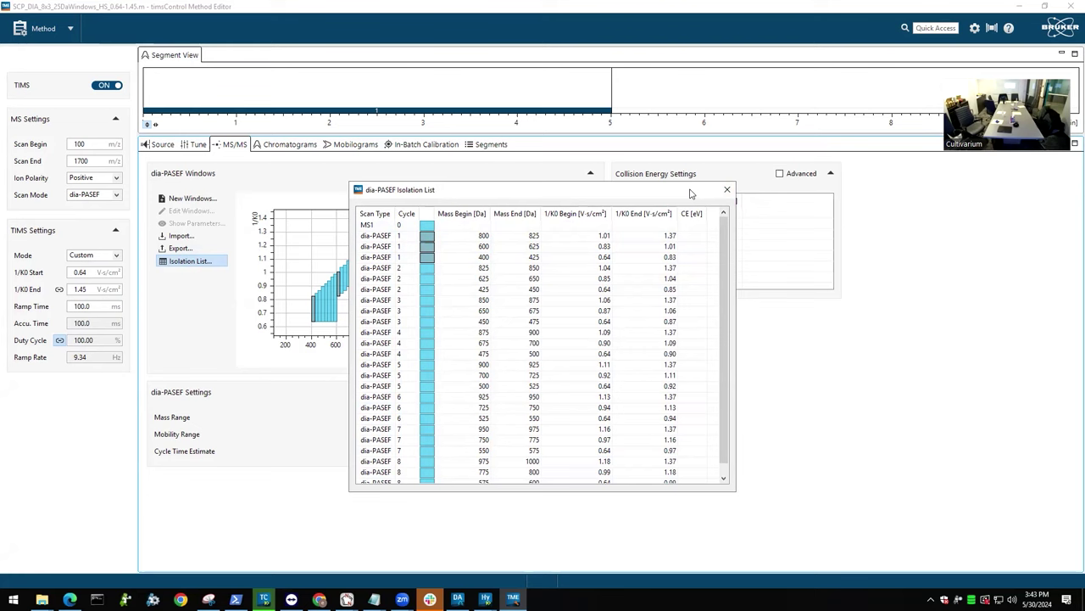
left_click(727, 189)
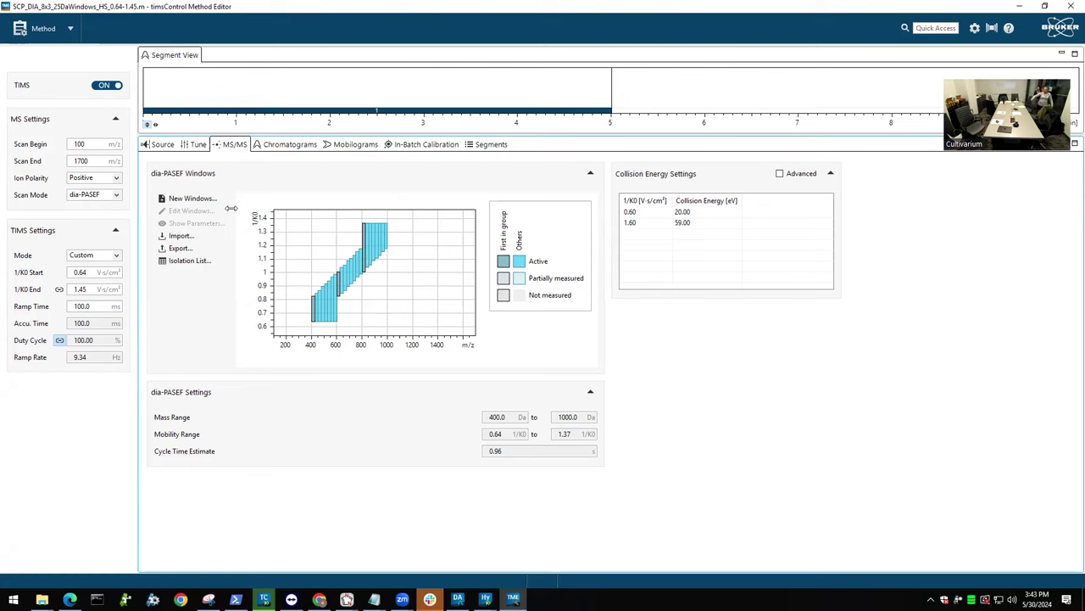
- Reopen the dia-PASEF isolation list beside the window plot, examine the mass and mobility ranges through cycle 8, and close it
left_click(187, 261)
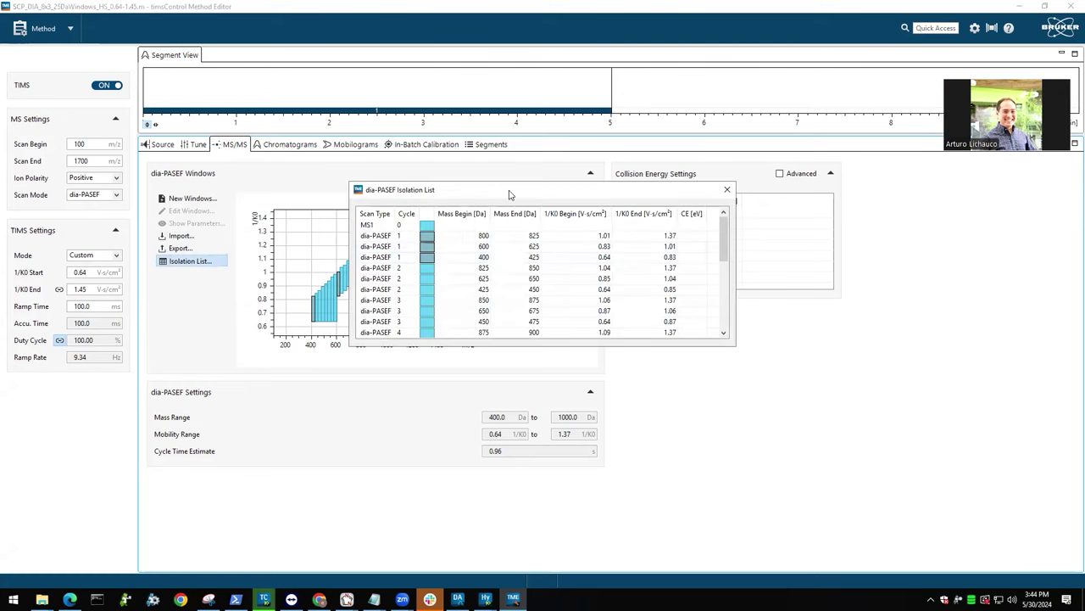
left_click_drag(510, 194, 755, 148)
left_click(792, 310)
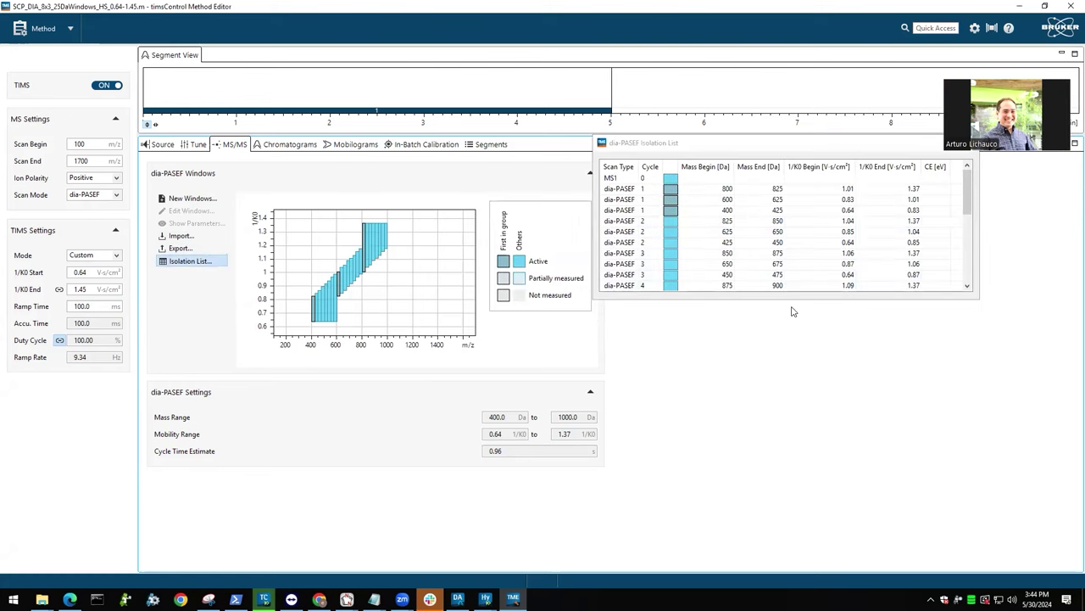
left_click_drag(792, 293, 792, 399)
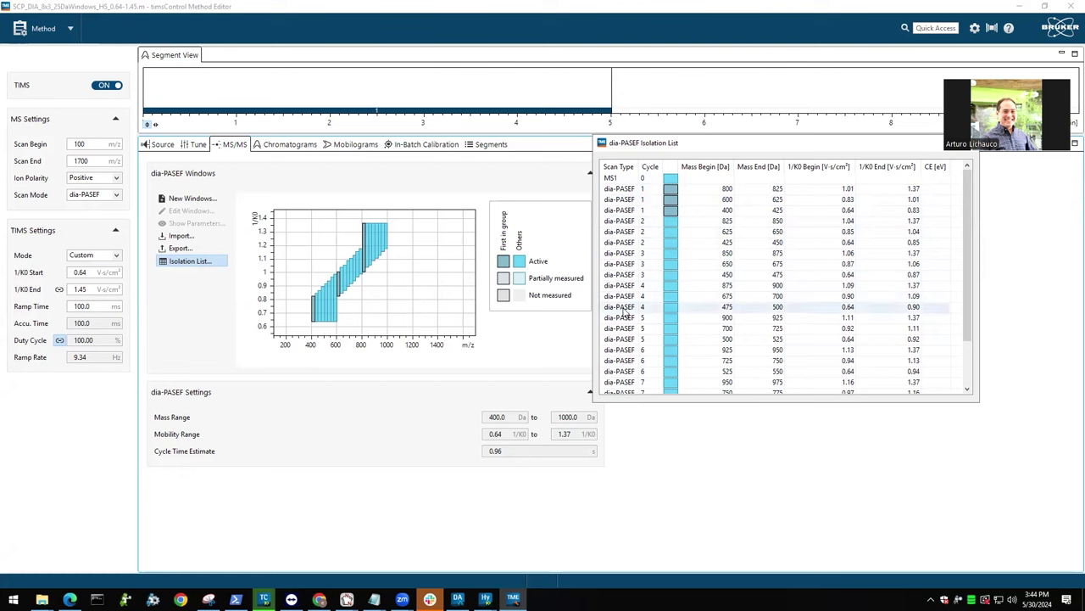
scroll(623, 311, "down", 2)
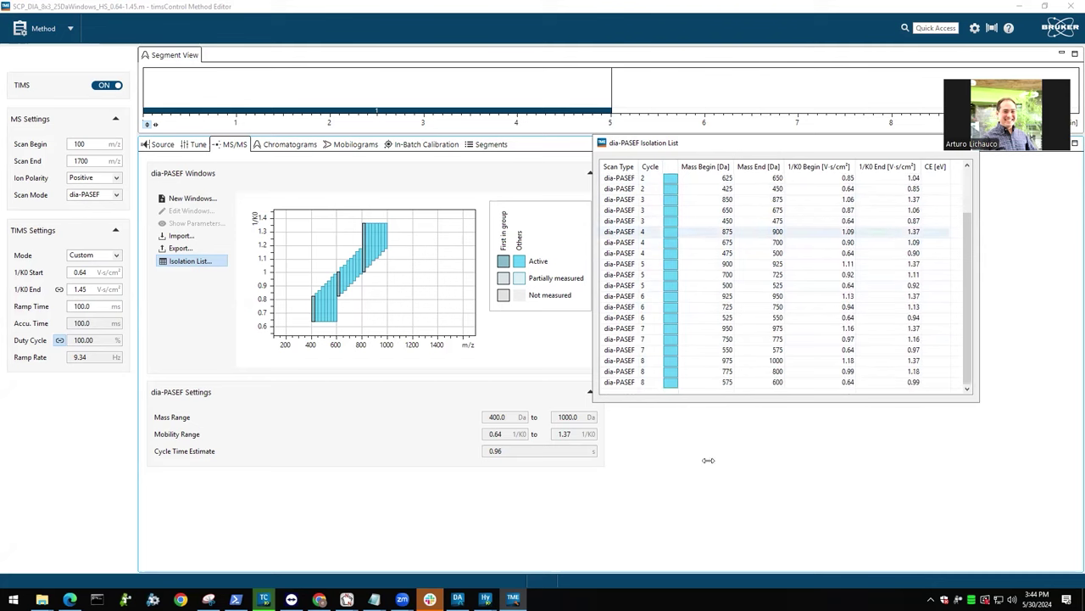
left_click_drag(871, 142, 793, 142)
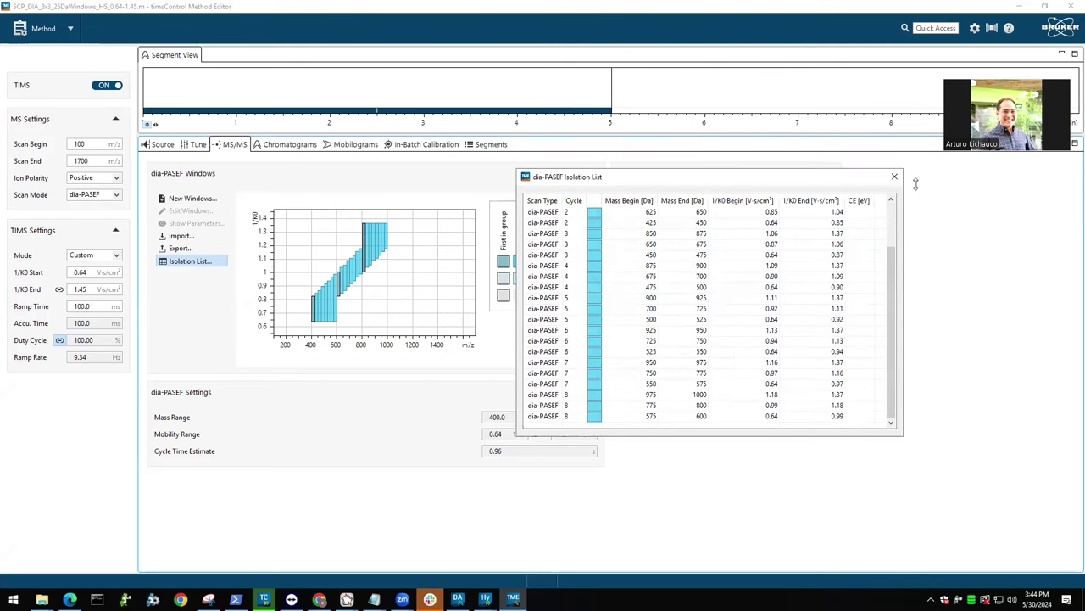
left_click(902, 174)
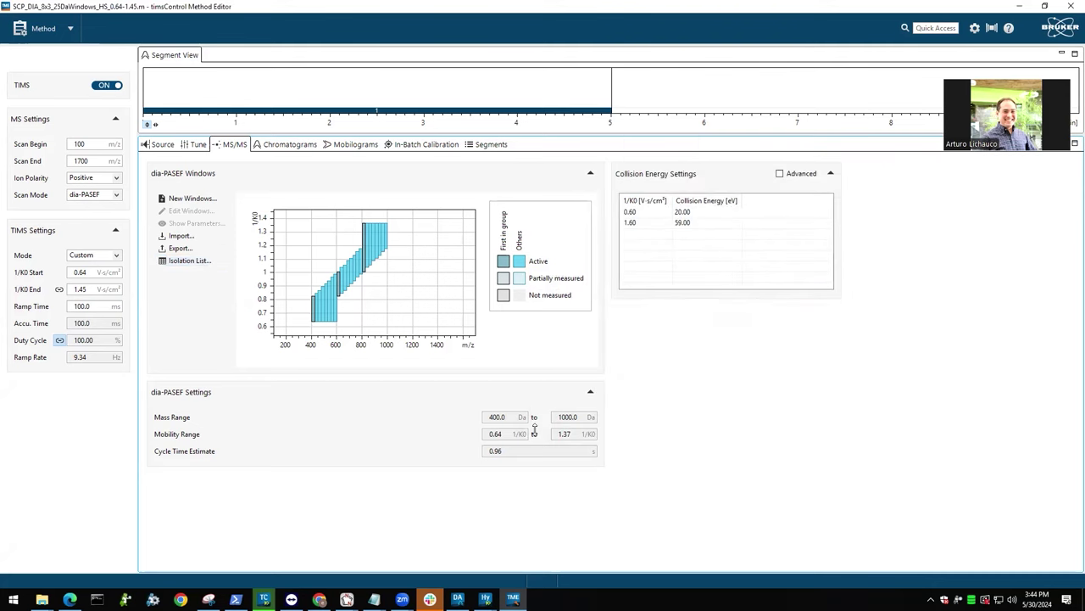
- Set the TIMS 1/K0 Start to 0.70 V·s/cm²
double_click(499, 451)
double_click(80, 272)
type("0.70")
key("Return")
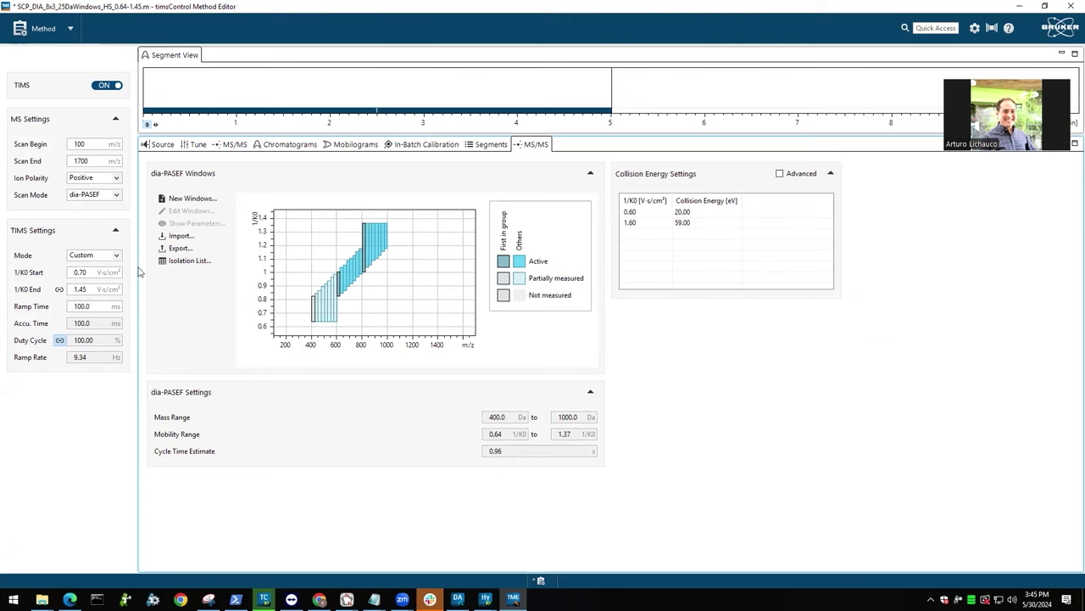
- Set the TIMS 1/K0 Start back to 0.64 V·s/cm²
left_click_drag(88, 272, 81, 273)
type("65")
key("BackSpace")
type("4")
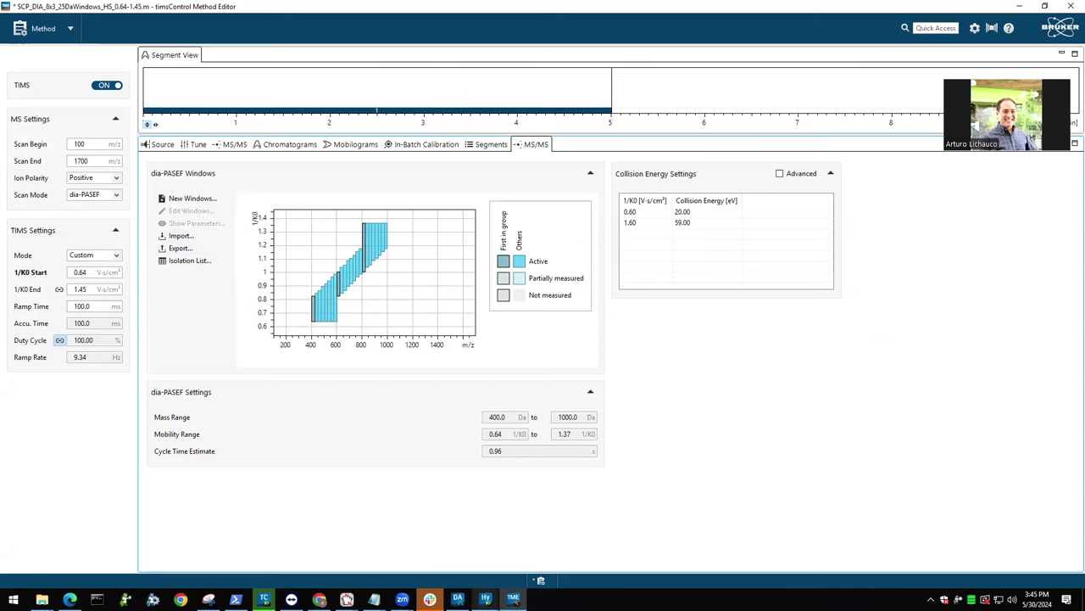
- Switch to the nanoElute control and diagnostics window to check the running separation
mouse_move(486, 598)
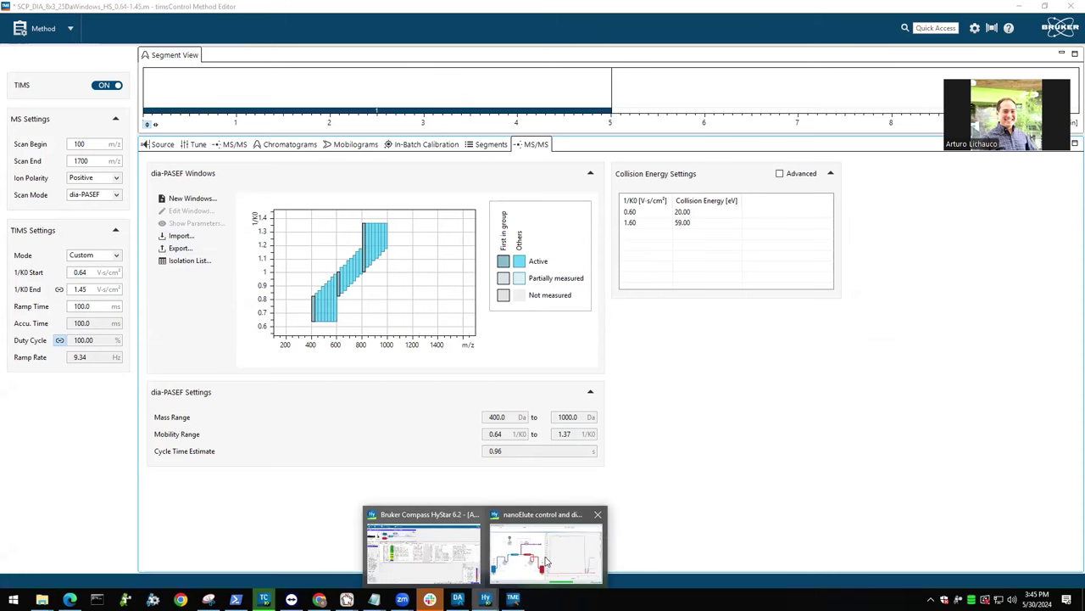
left_click(544, 559)
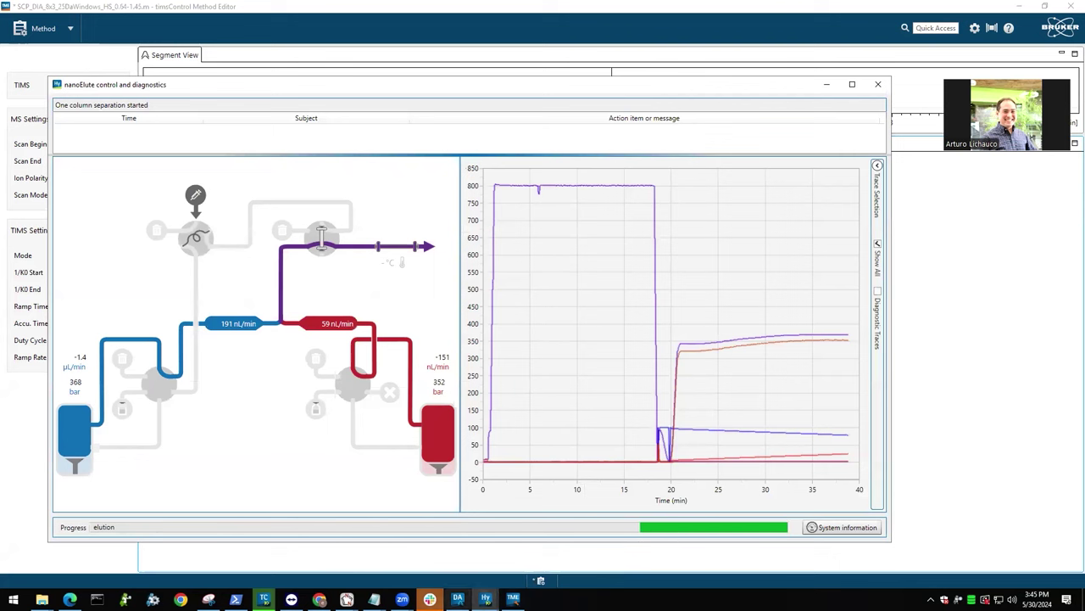
left_click(486, 598)
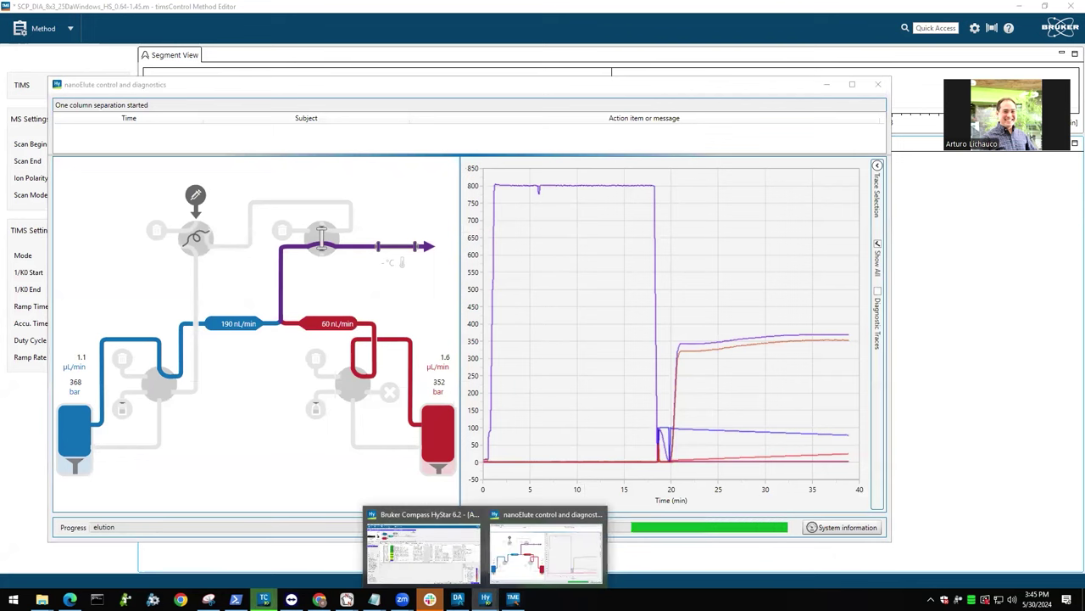
- Switch to timsControl, inspect the live acquisition and its chromatogram, and minimize the window
left_click(263, 598)
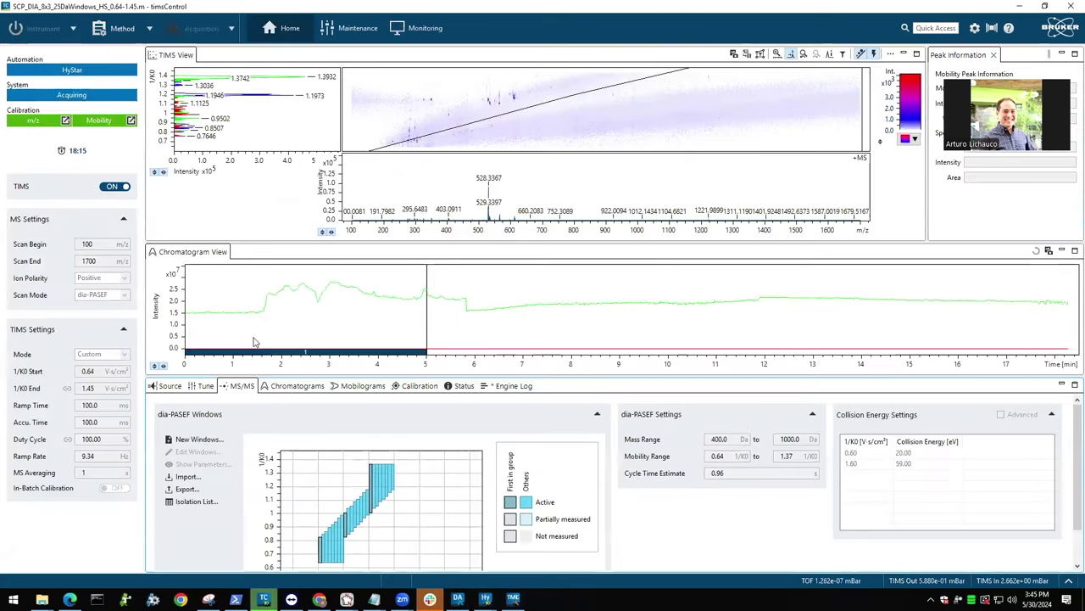
scroll(173, 321, "up", 2)
scroll(173, 320, "up", 2)
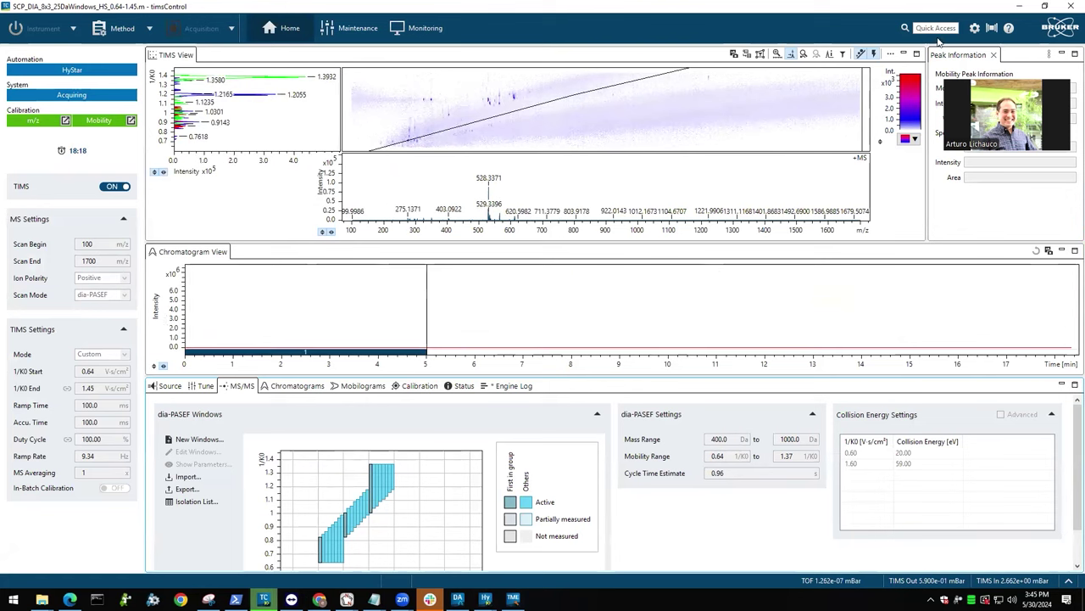
left_click(1011, 7)
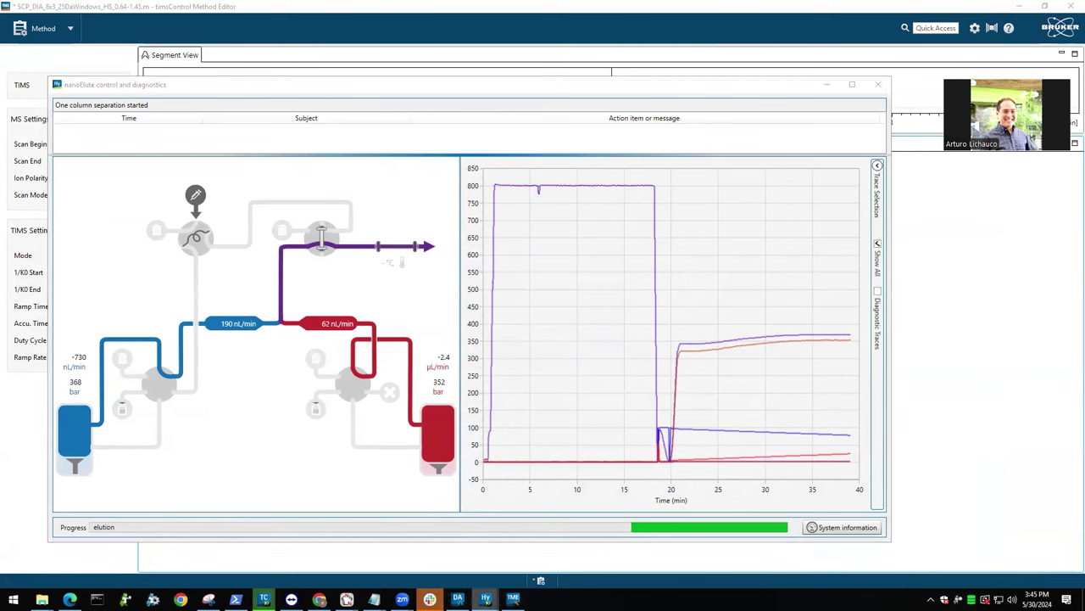
- Switch to Bruker Compass HyStar to view the acquisition sample table and run signals
mouse_move(486, 599)
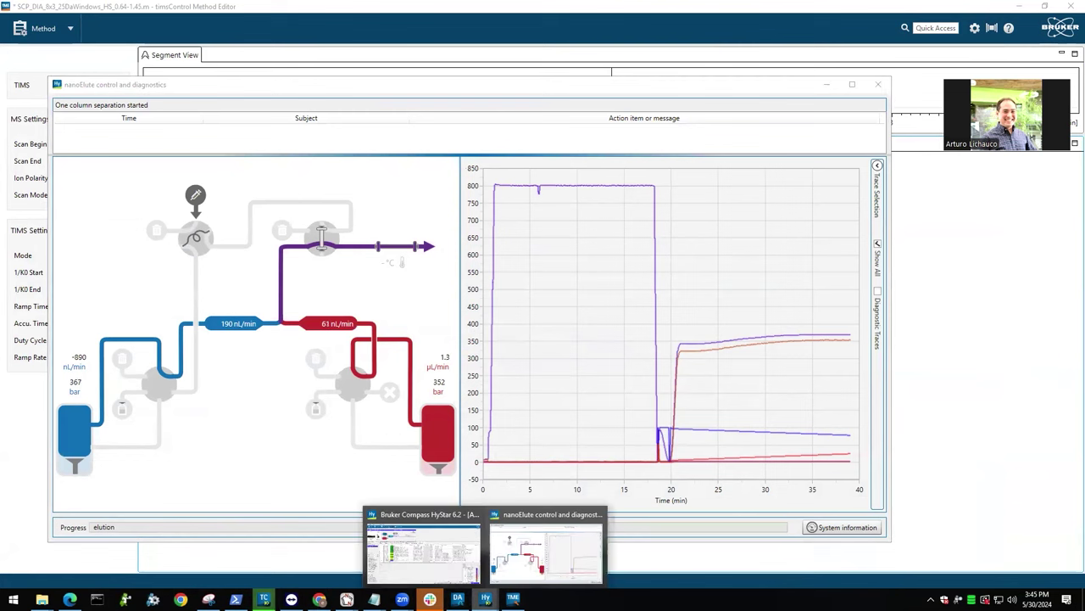
left_click(439, 578)
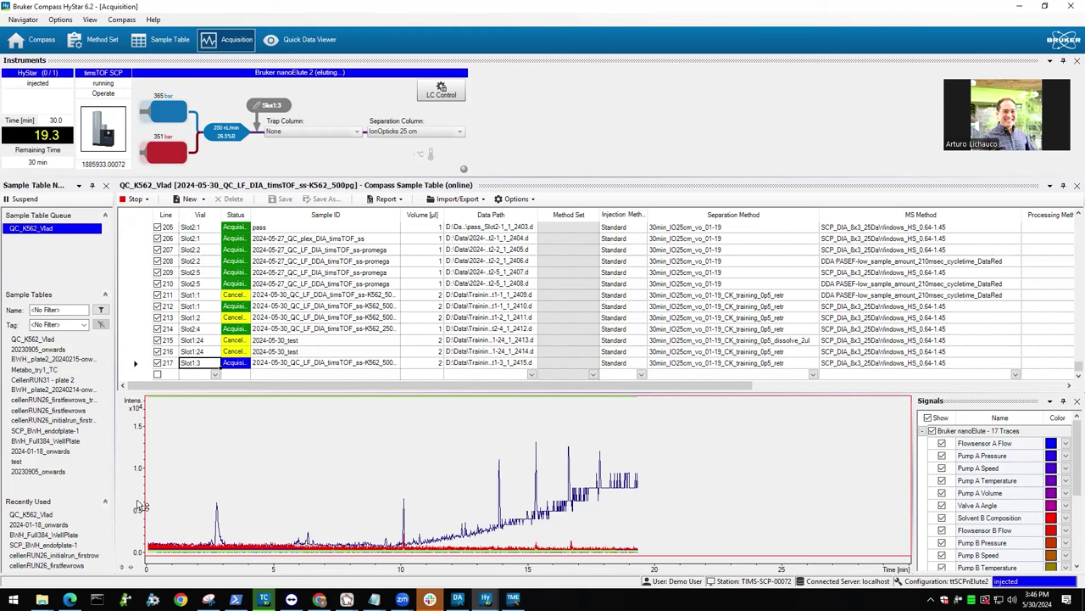
- Switch to Compass DataAnalysis, collapse the 2024-05-24 QC plex DIA analysis, and display 20240513_K562_250pg_Slot2-19_1_2322.d
left_click(458, 599)
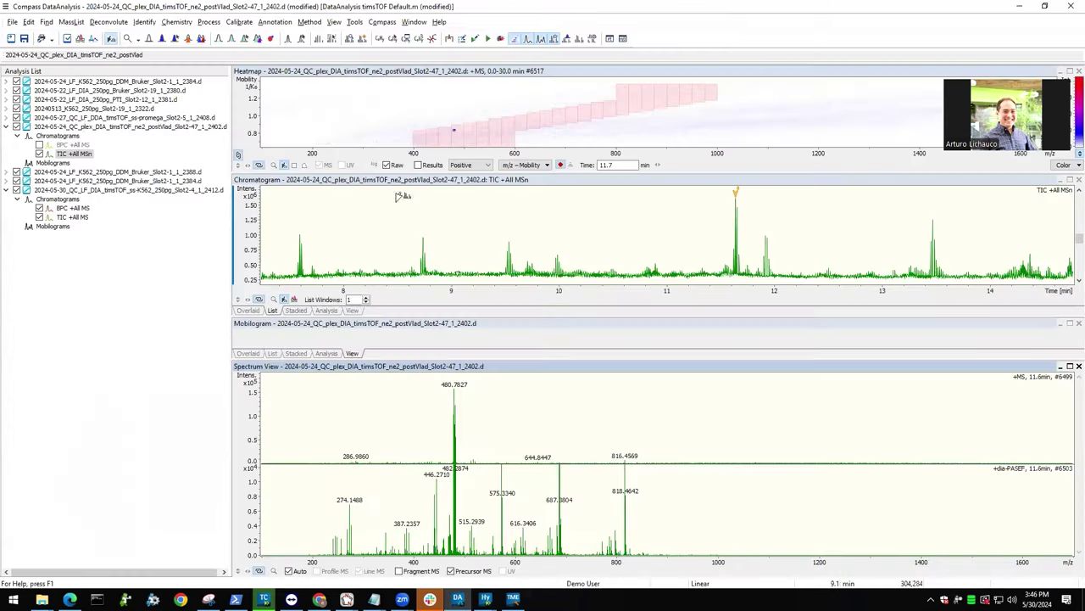
left_click(6, 126)
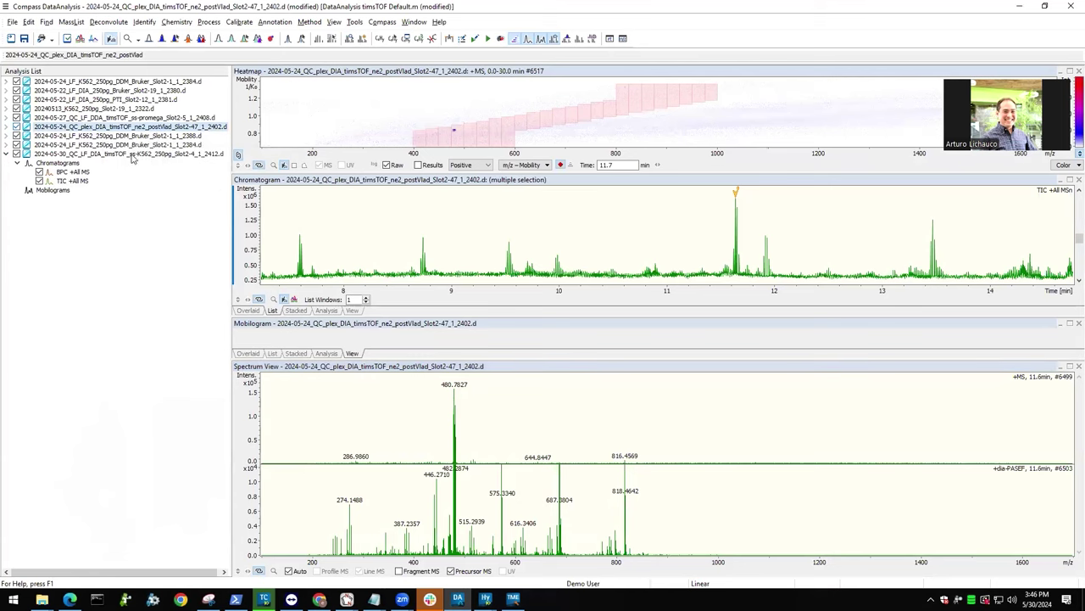
left_click(122, 110)
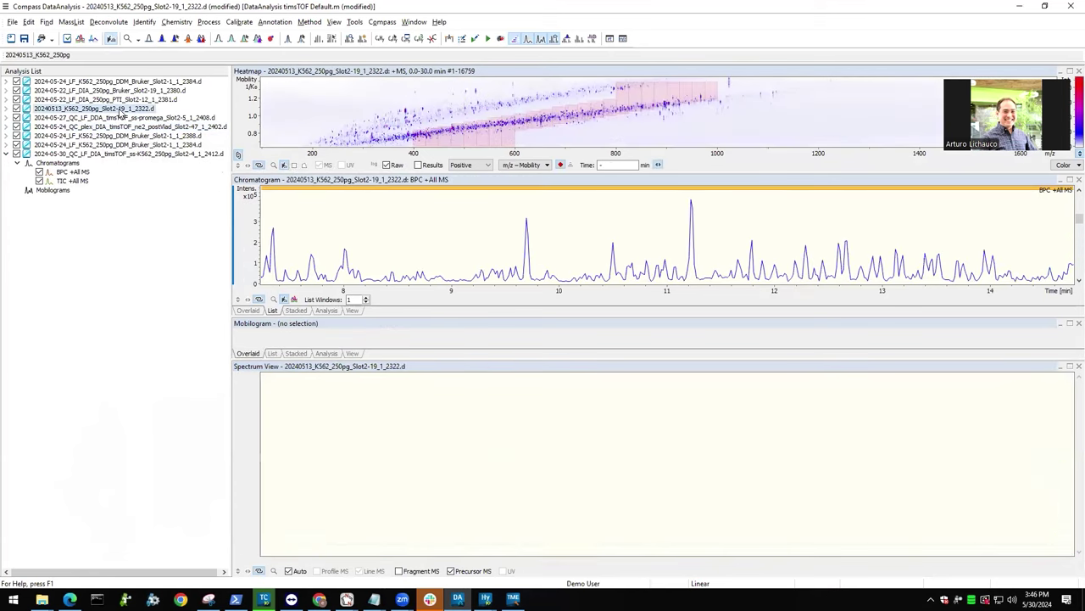
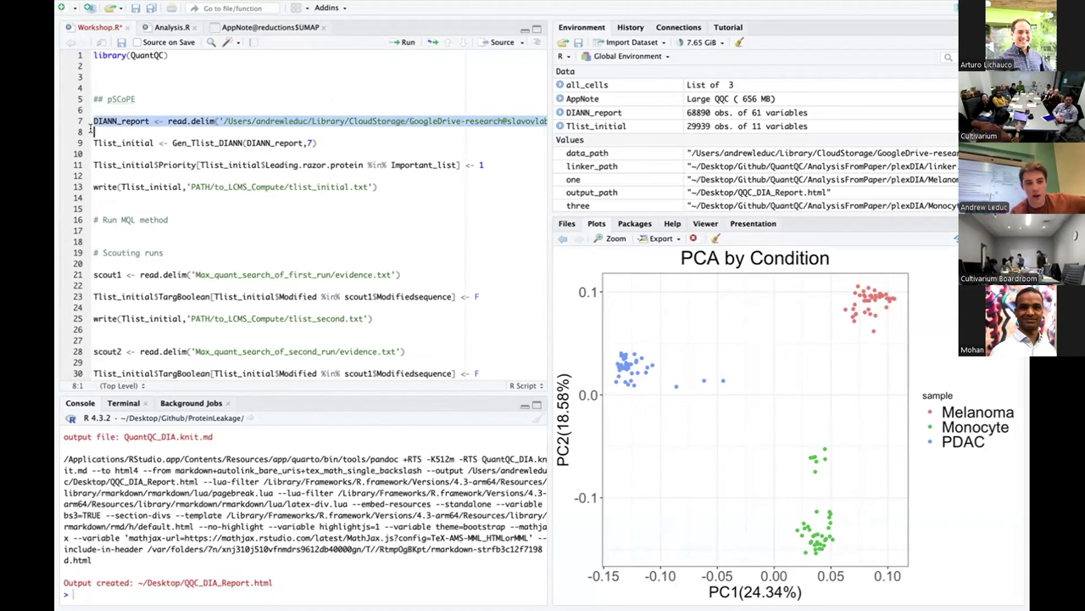
- In RStudio, review the QuantQC library call, the DIANN_report import and the Gen_Tlist_DIANN call in Workshop.R
left_click_drag(168, 56, 84, 57)
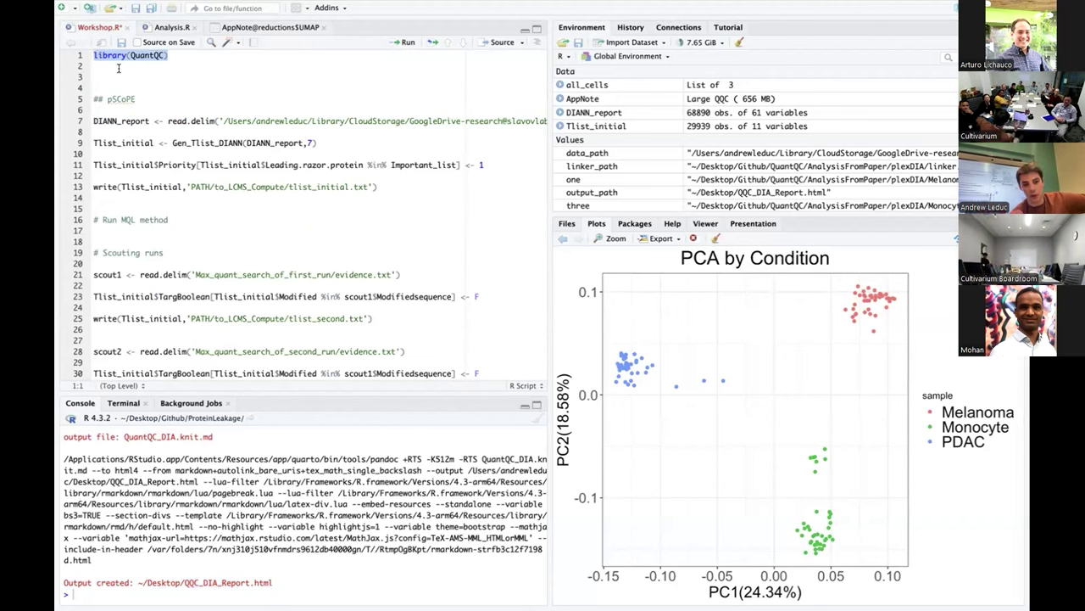
double_click(186, 143)
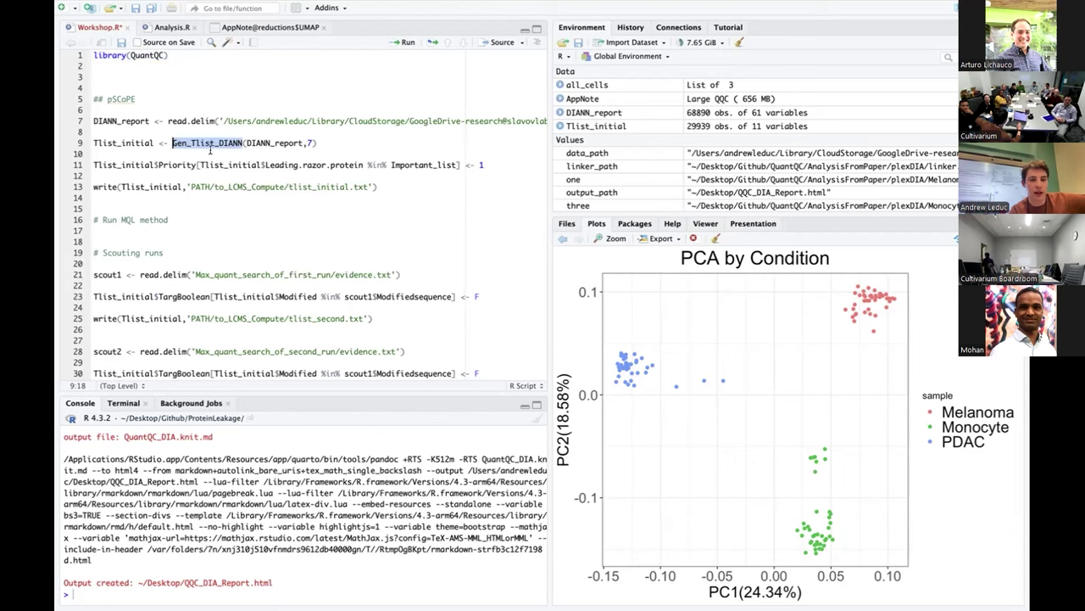
left_click_drag(93, 121, 94, 129)
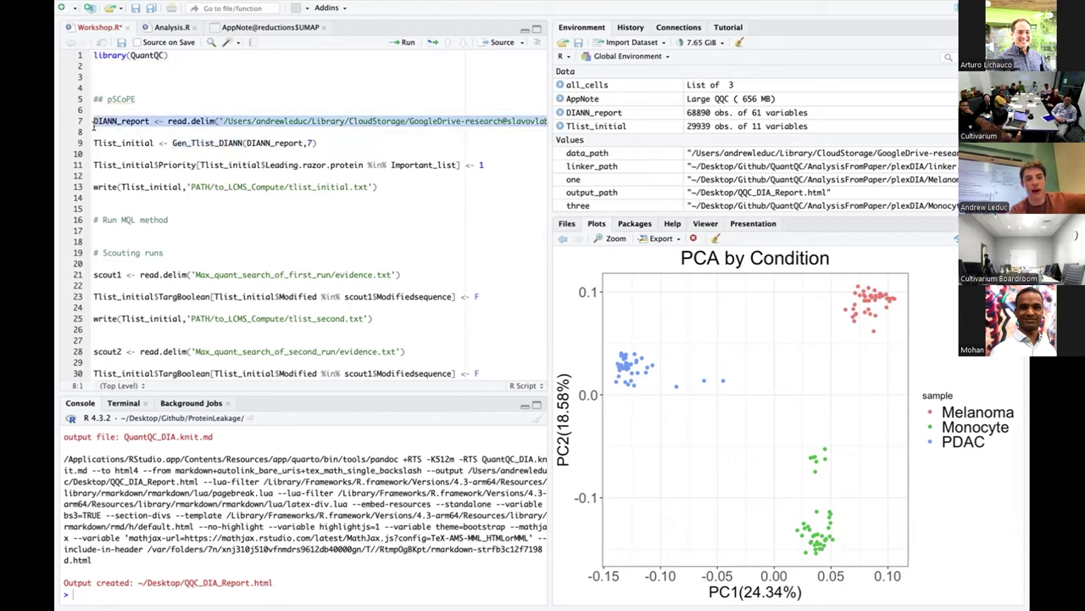
double_click(188, 143)
- Run the script line that generates Tlist_initial from DIANN_report using Gen_Tlist_DIANN with the argument 7
left_click(308, 143)
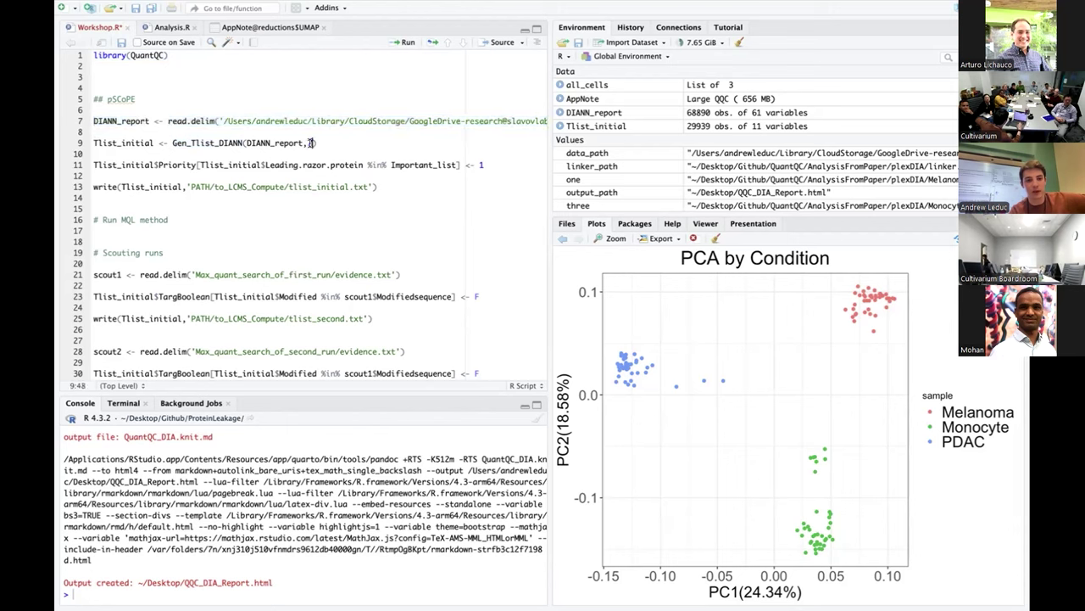
left_click(324, 142)
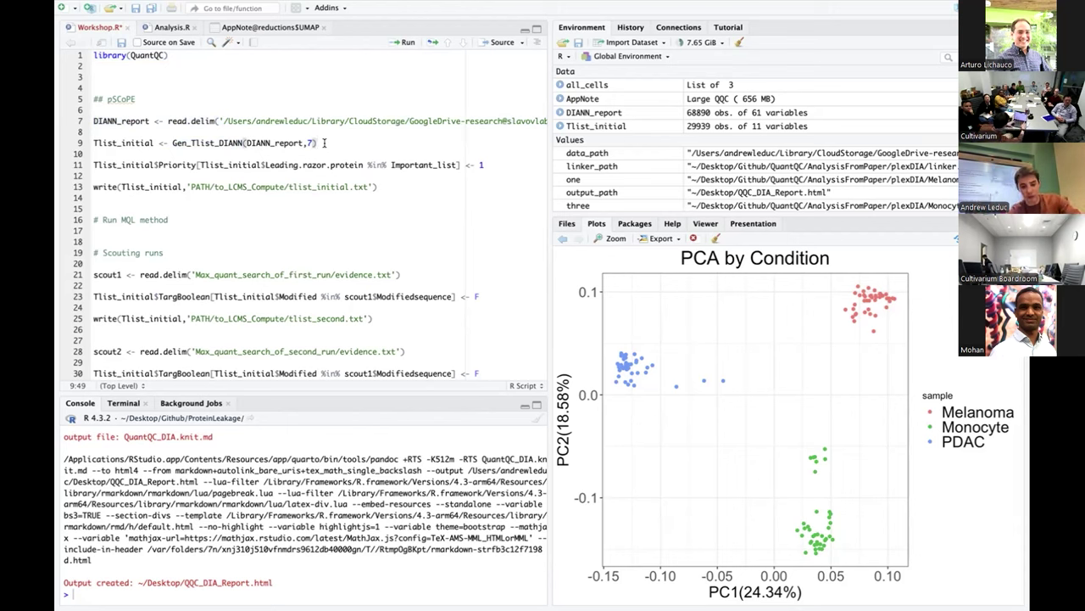
key("super+Return")
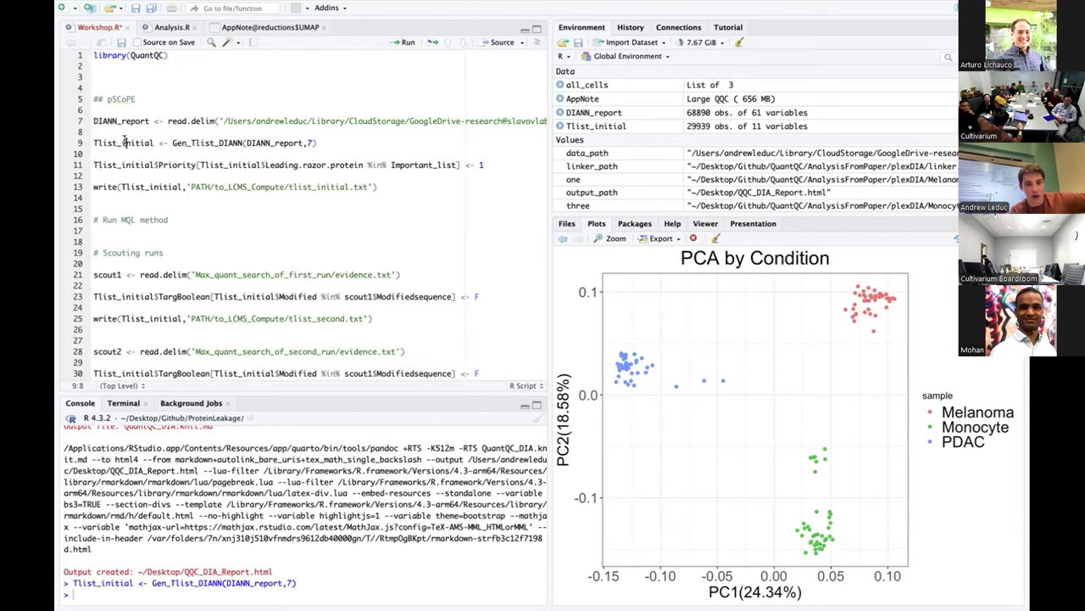
- Open the Tlist_initial data frame and examine its columns from Sequence and Retention.time across to Priority
double_click(125, 142)
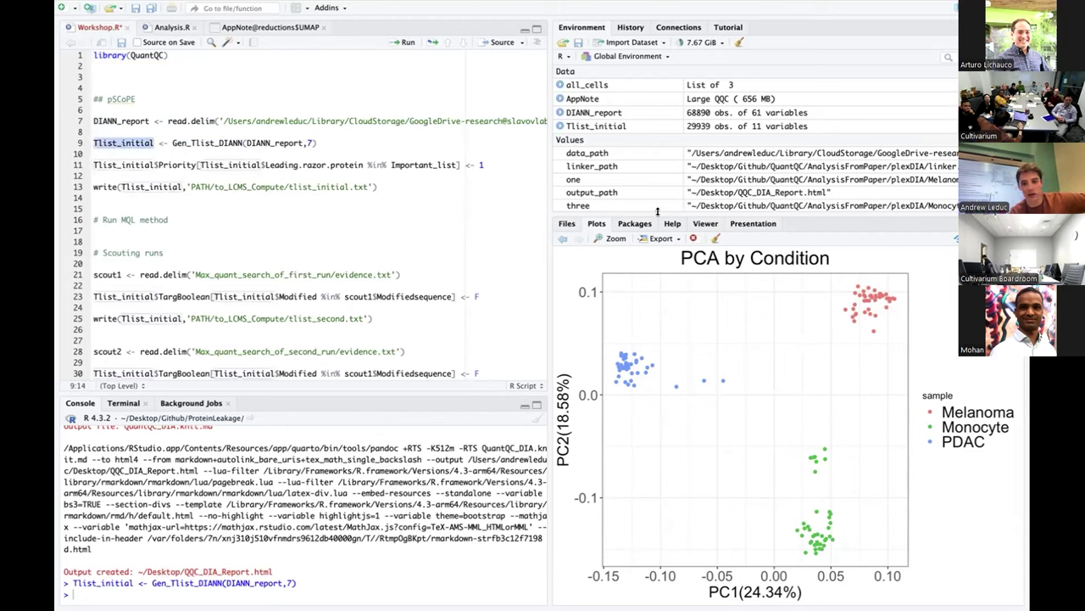
left_click(706, 128)
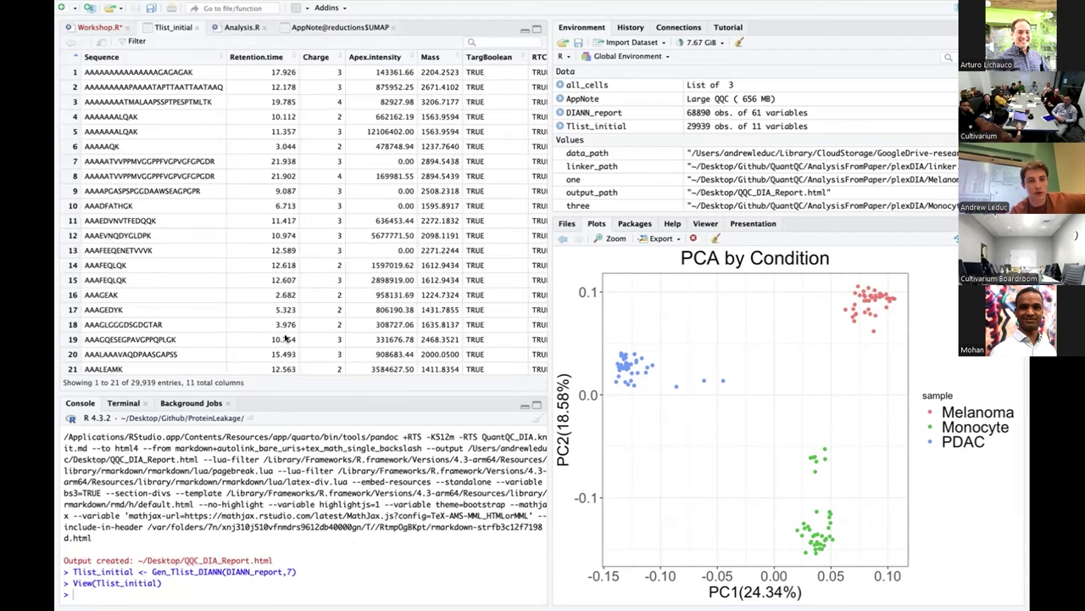
scroll(289, 75, "right", 3)
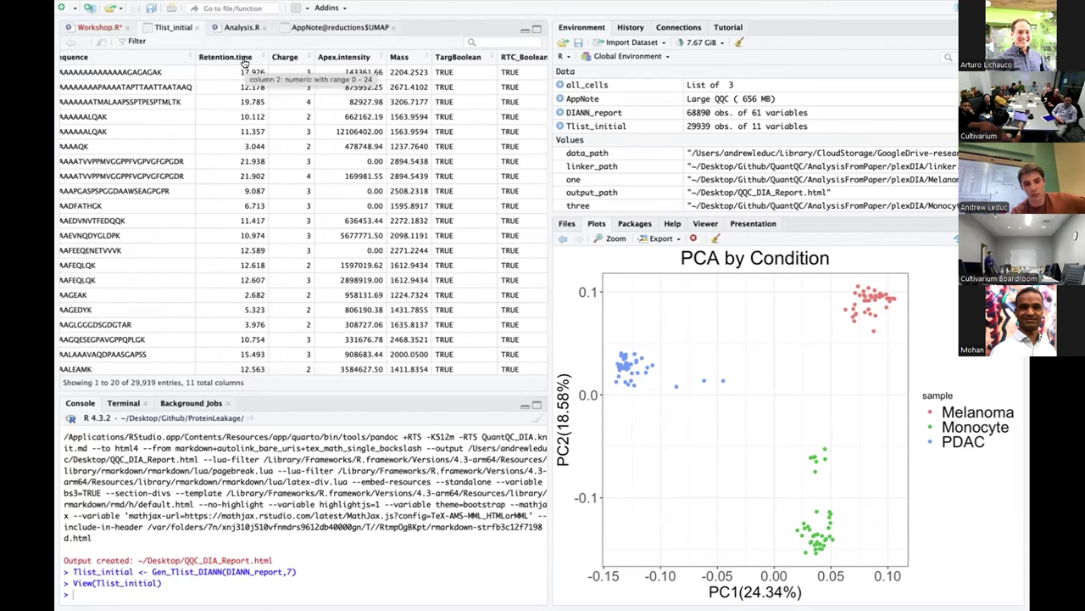
scroll(280, 80, "right", 2)
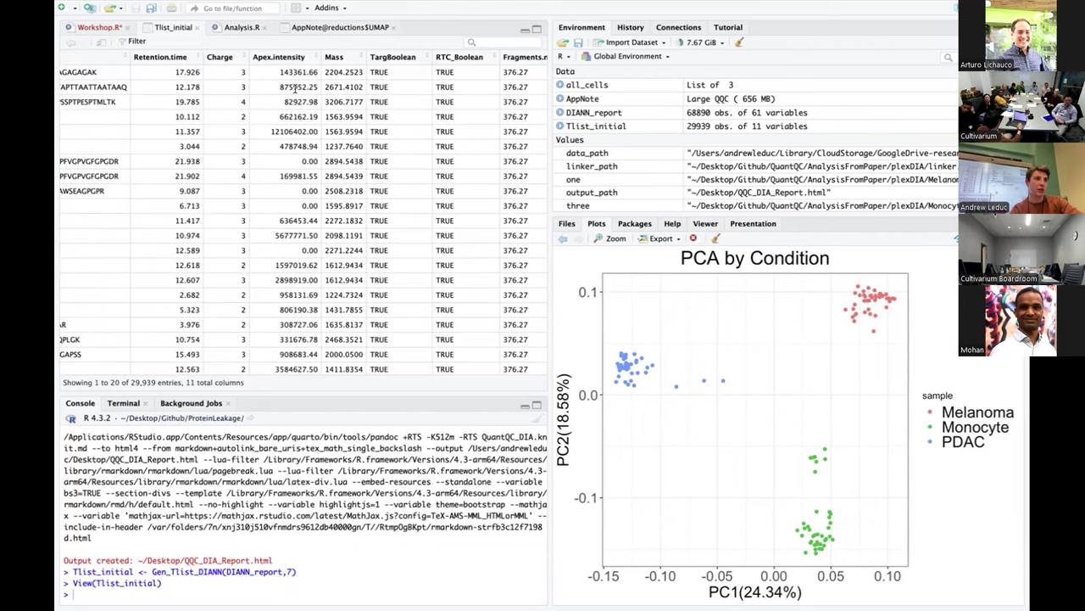
scroll(318, 82, "right", 3)
scroll(318, 81, "right", 10)
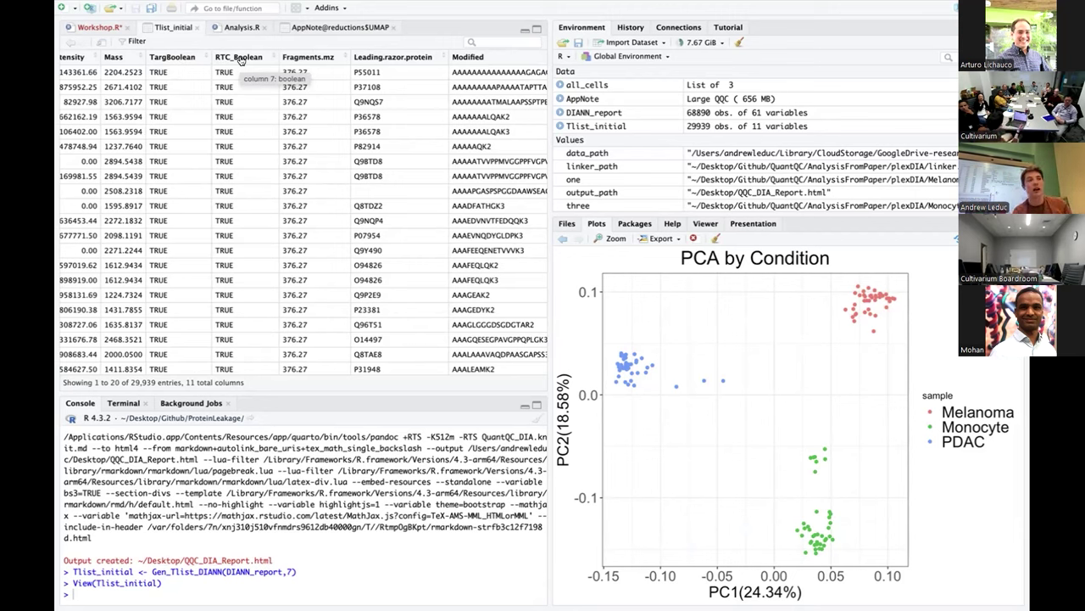
scroll(288, 85, "right", 5)
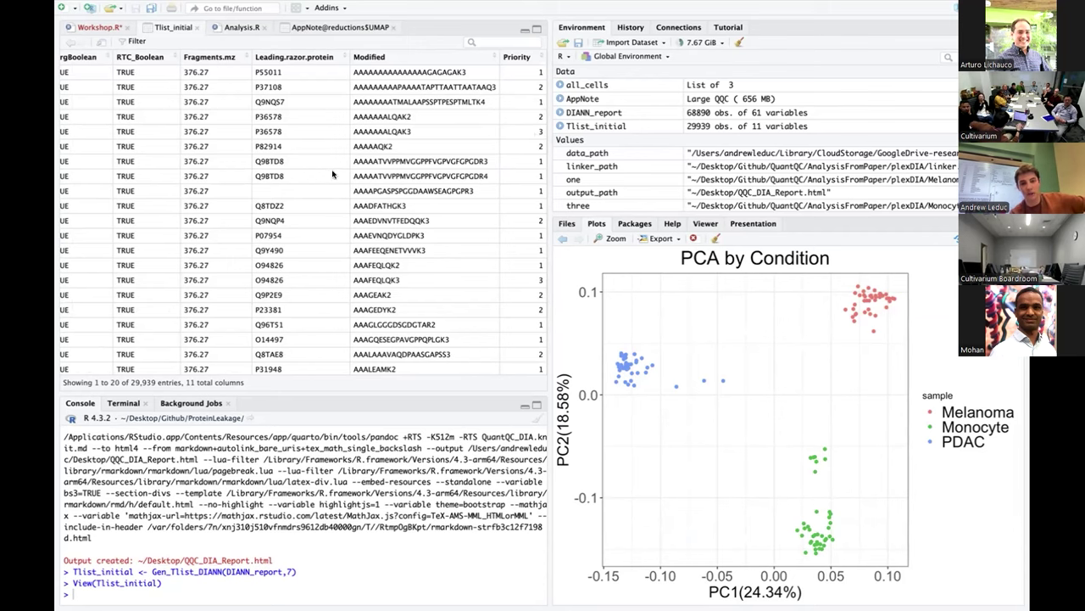
- In Workshop.R, examine the Gen_Tlist_DIANN call and the line setting Tlist_initial Priority to 1 for leading razor proteins in Important_list
left_click(96, 28)
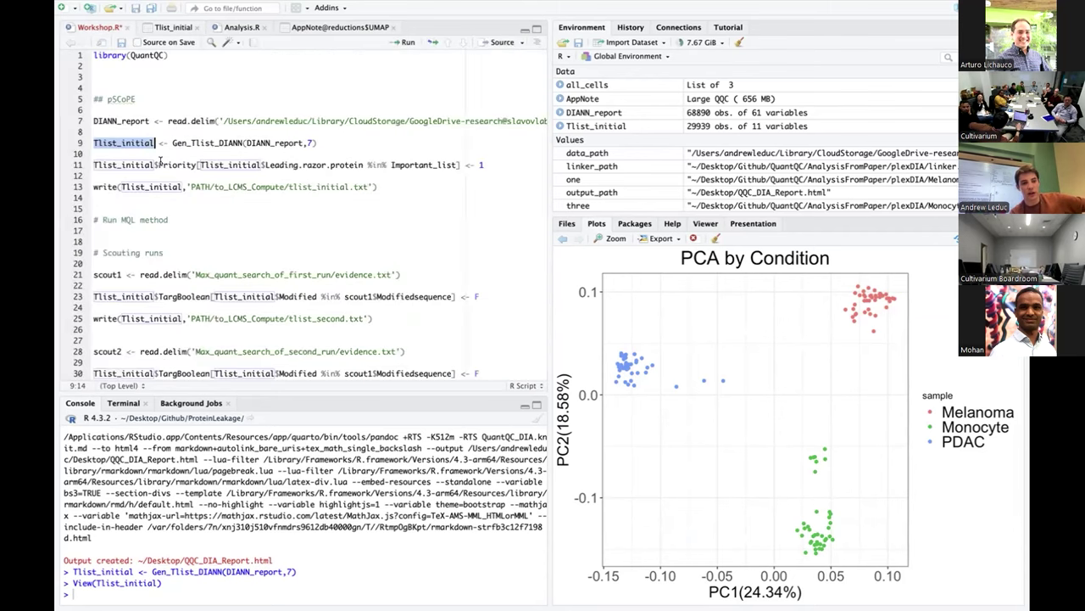
double_click(193, 144)
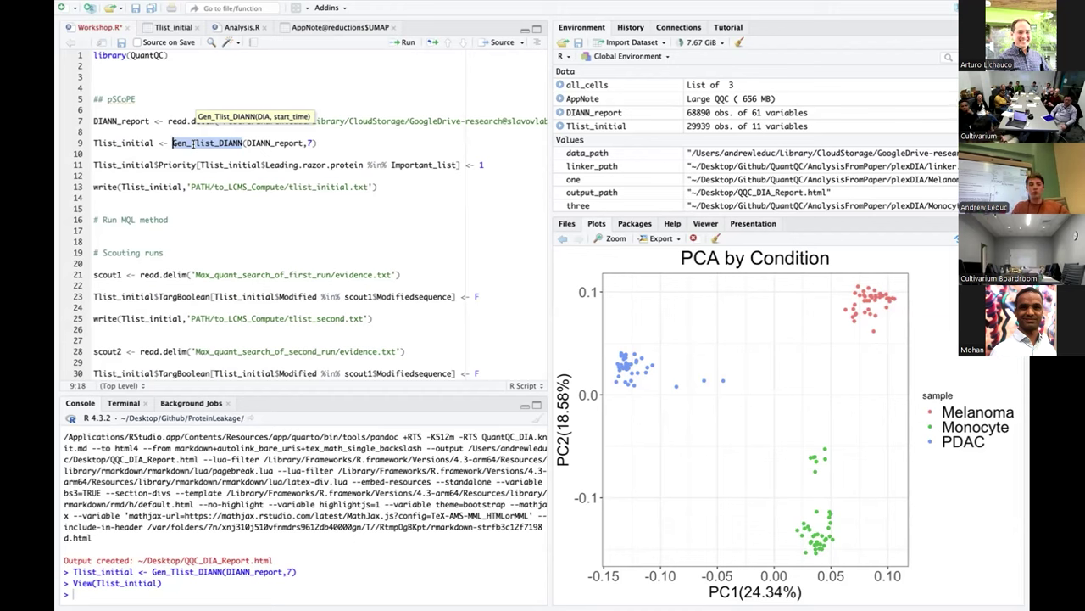
double_click(111, 143)
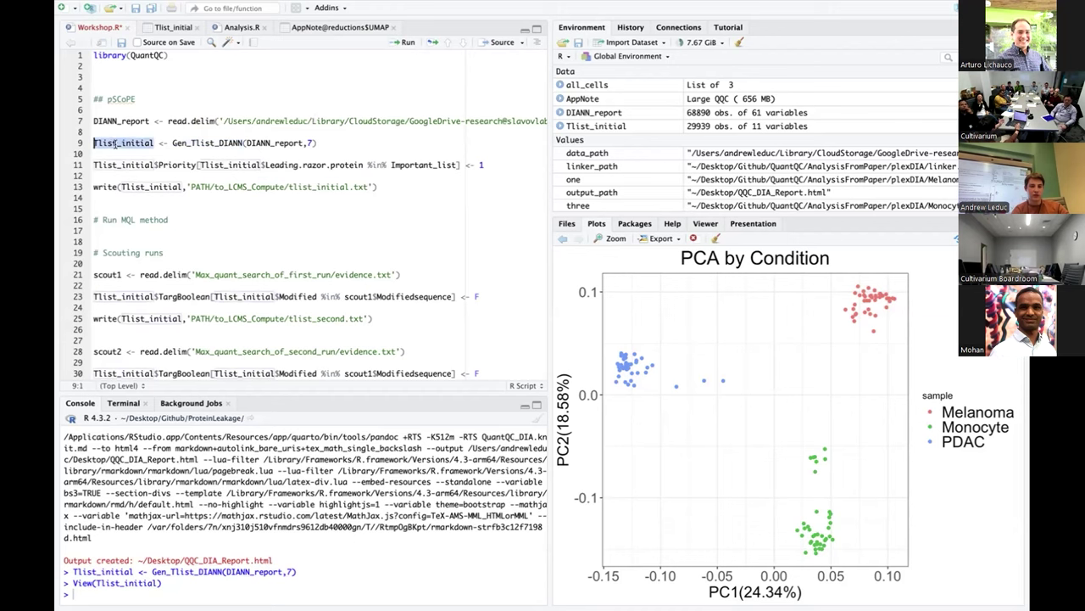
double_click(161, 164)
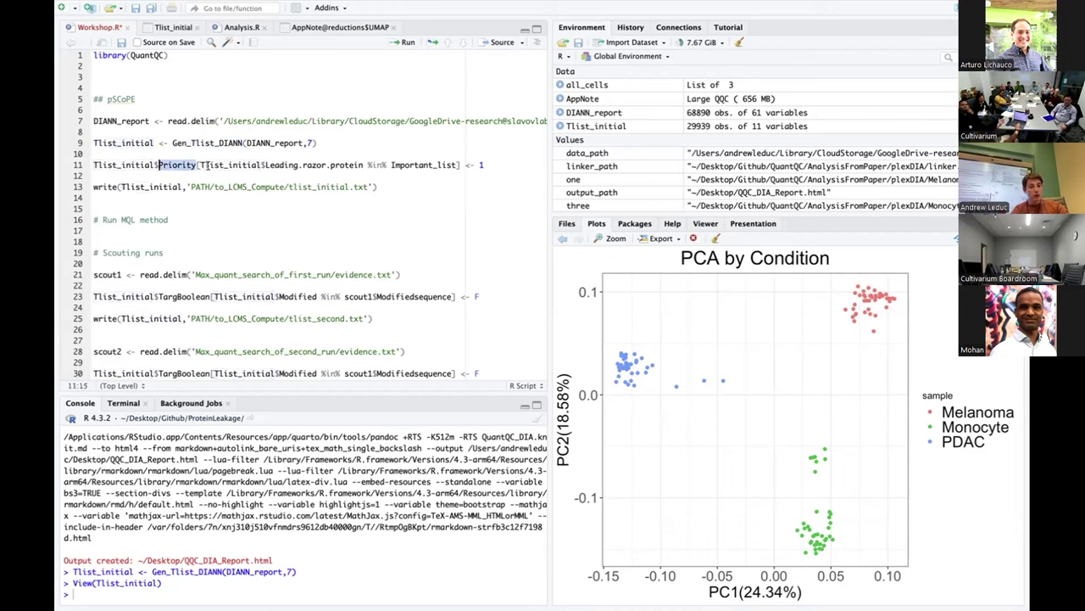
double_click(203, 164)
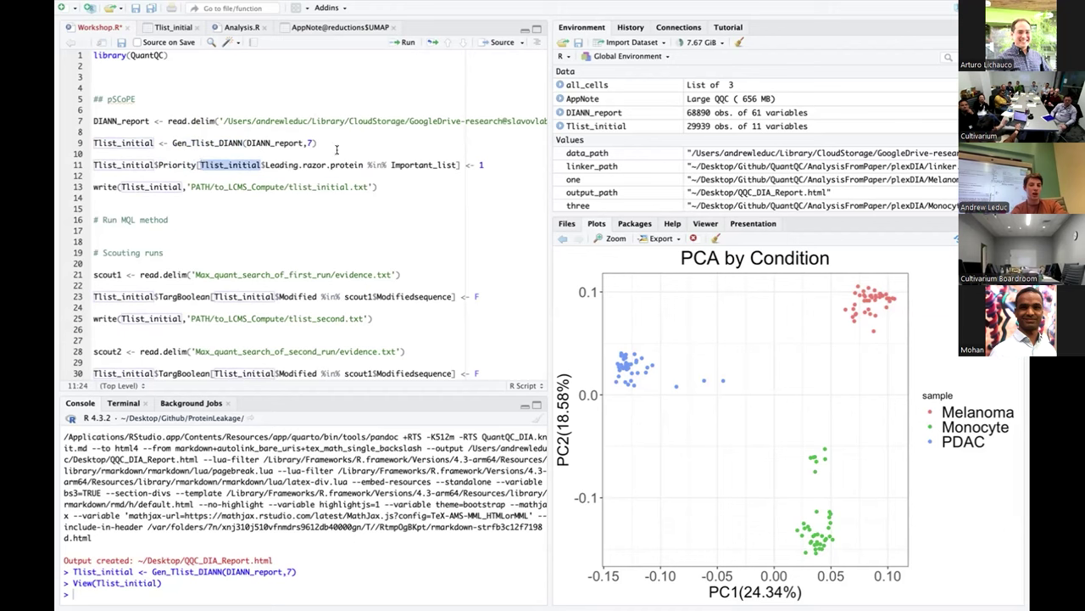
double_click(413, 164)
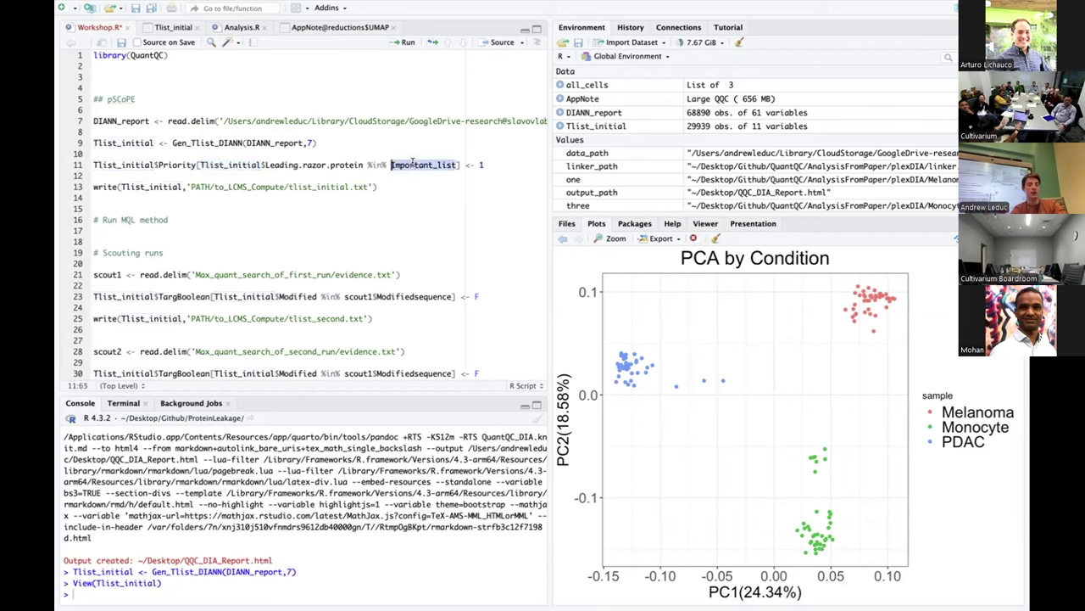
left_click_drag(486, 165, 78, 165)
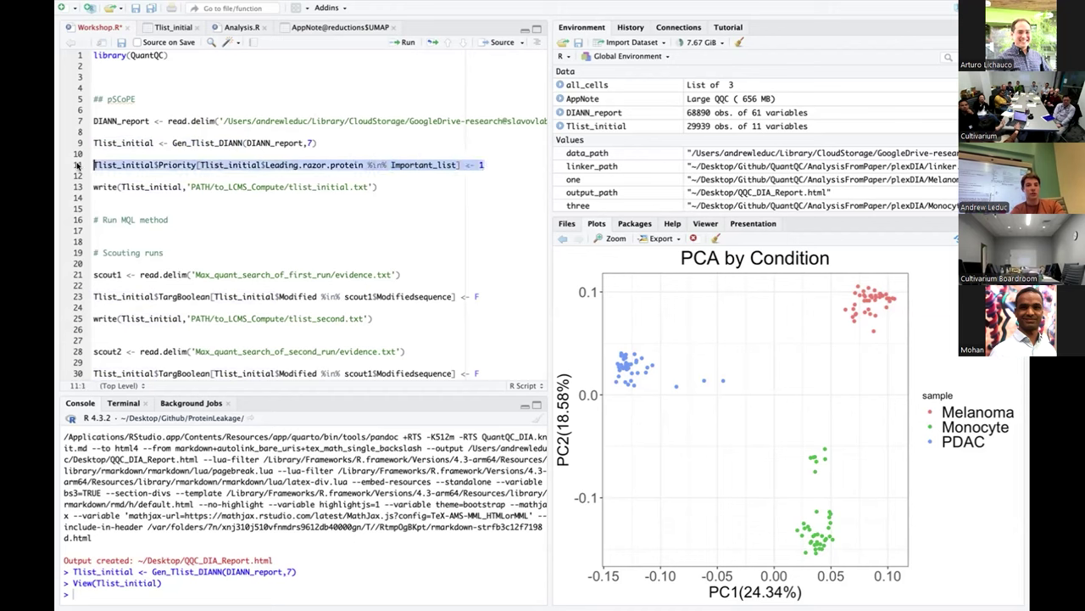
double_click(172, 165)
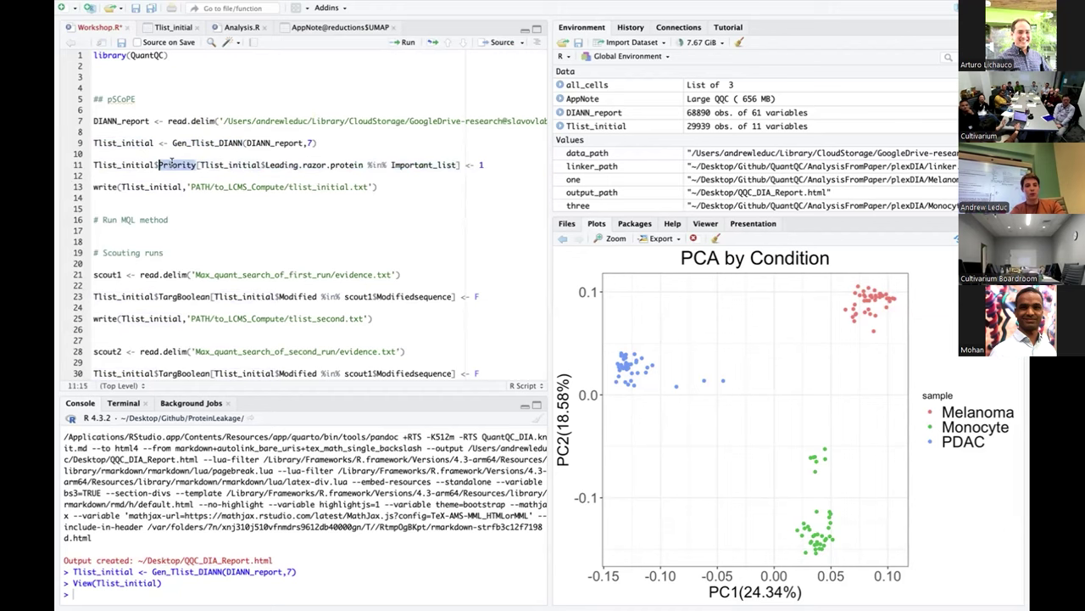
left_click_drag(91, 163, 365, 165)
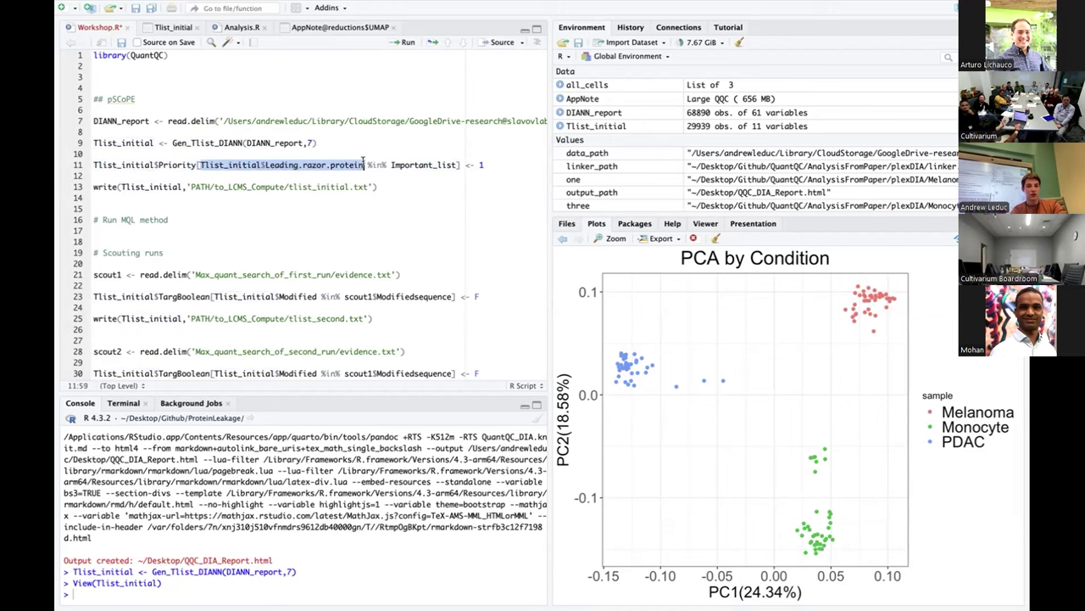
left_click(395, 164)
double_click(393, 165)
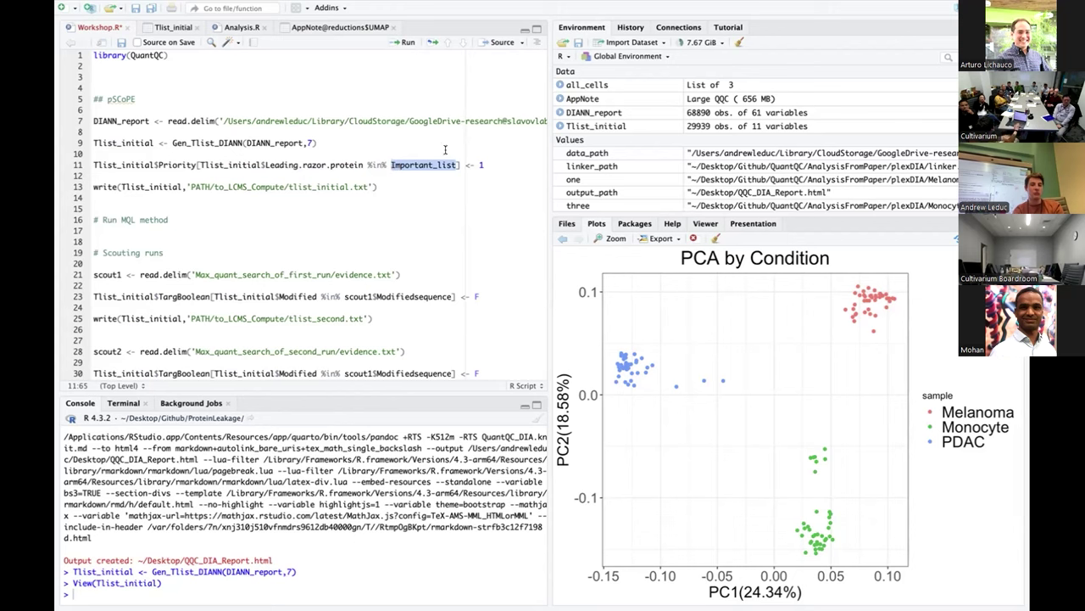
left_click(505, 161)
triple_click(505, 161)
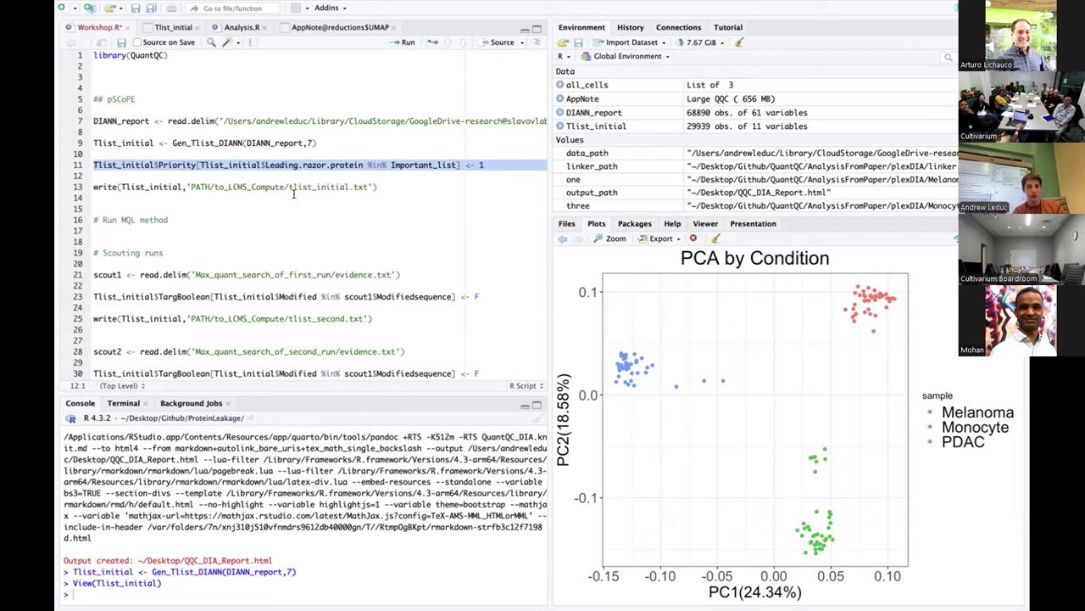
- Examine the write call that exports Tlist_initial to PATH/to_LCMS_Compute/tlist_initial.txt
left_click(384, 187)
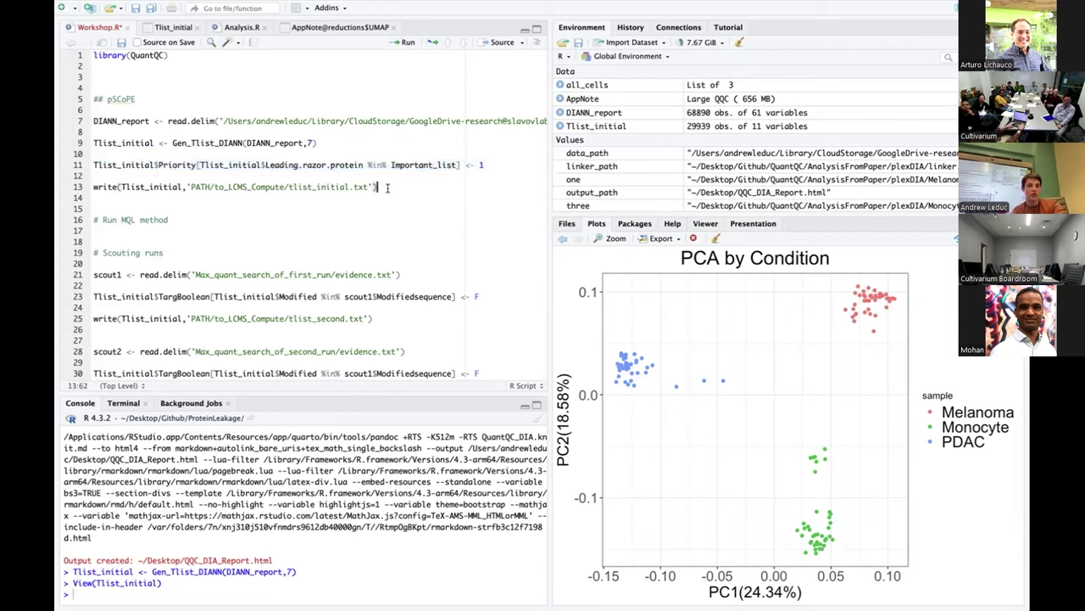
double_click(201, 187)
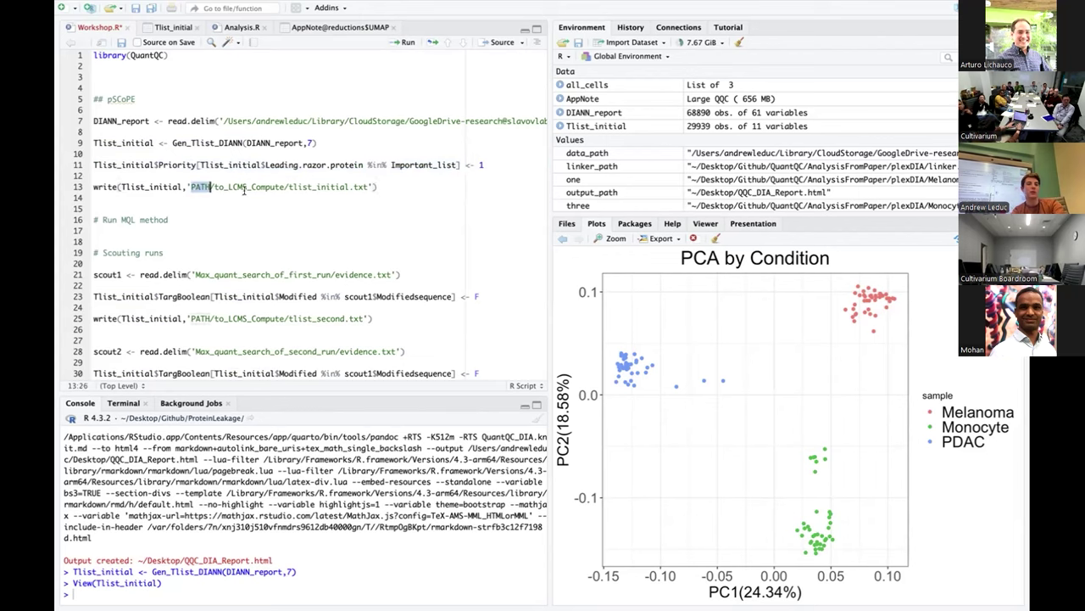
double_click(251, 186)
double_click(297, 186)
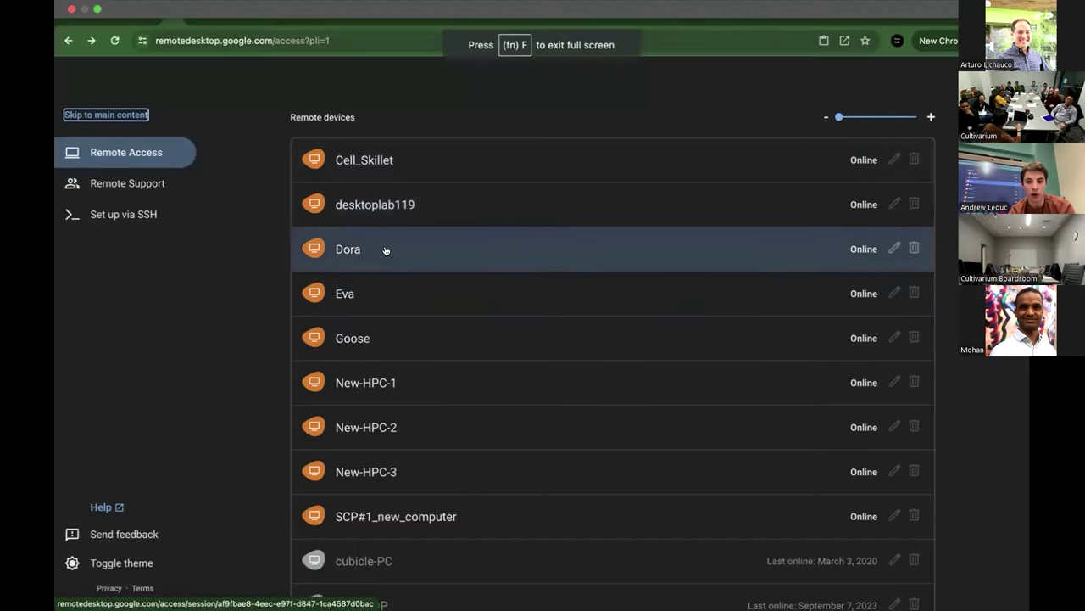
- Switch to Chrome Remote Desktop, connect to the Dora computer, and view the MaxQuant.Live web page in its browser
left_click(385, 250)
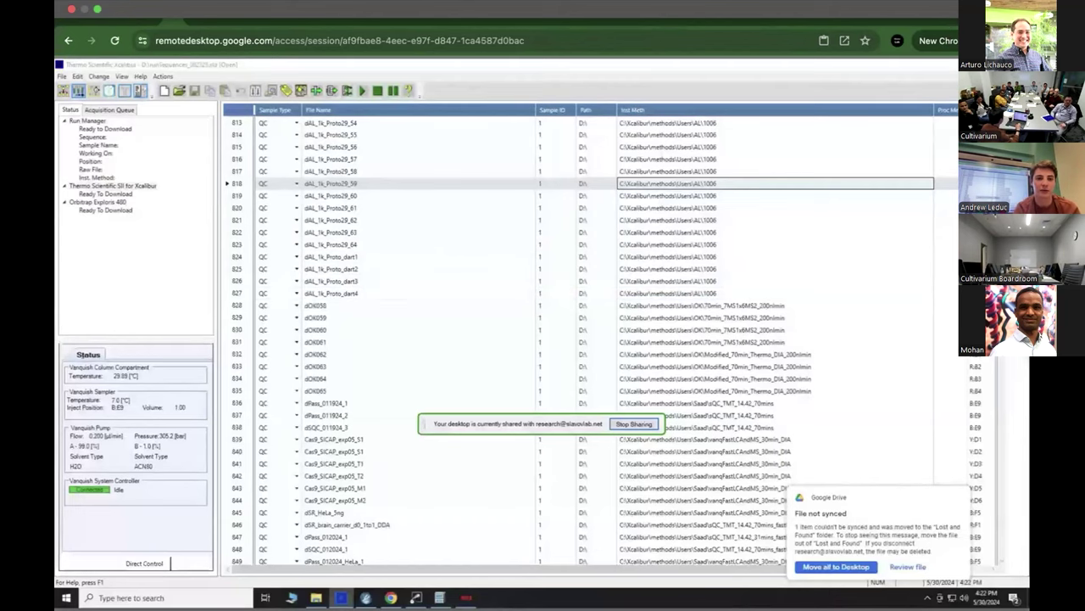
key("super+d")
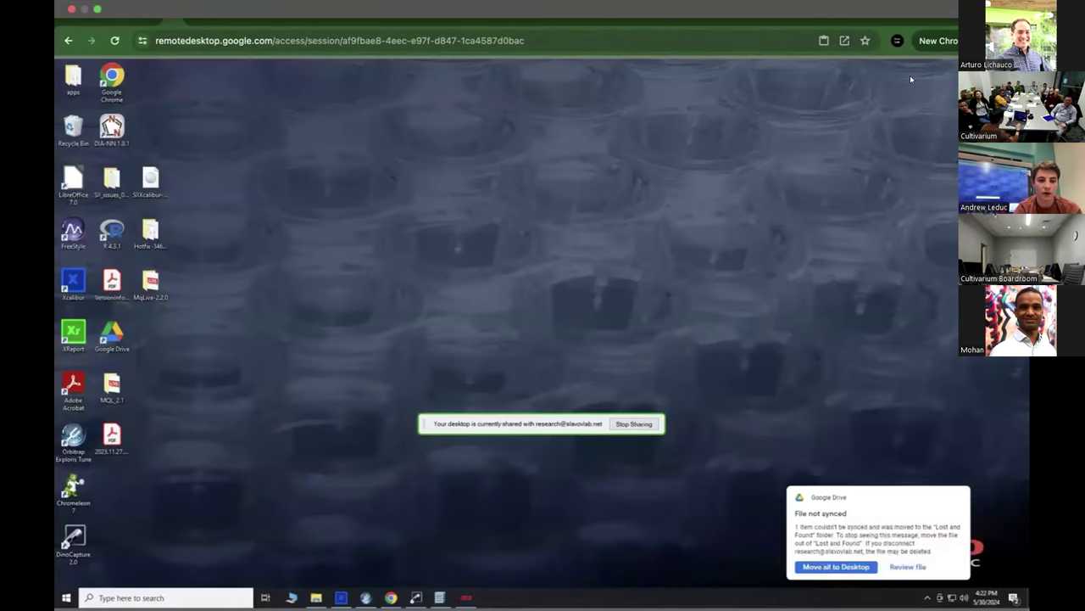
left_click(390, 597)
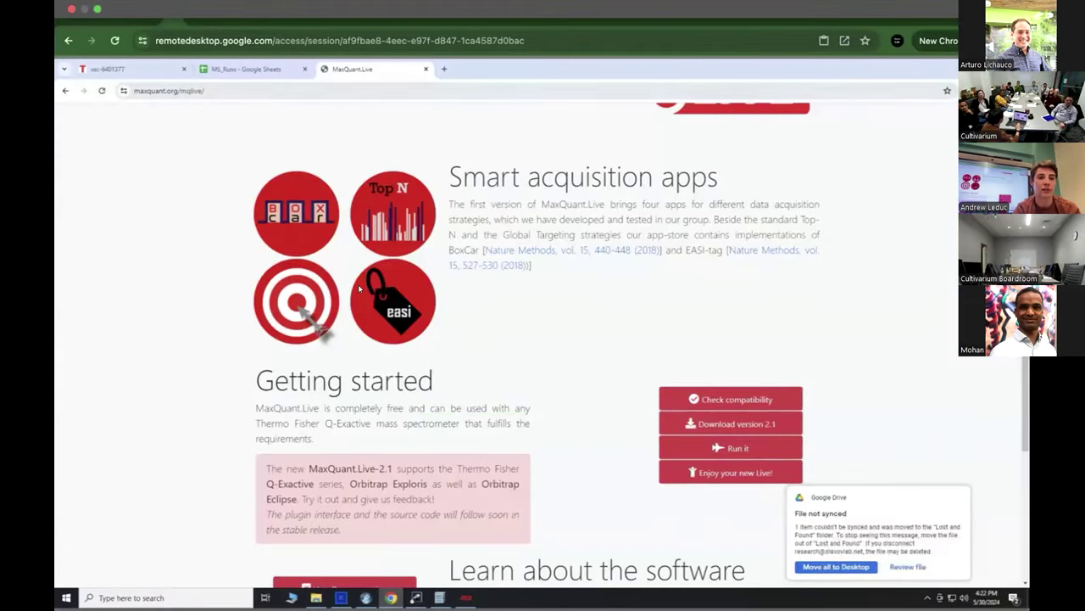
scroll(583, 365, "down", 1)
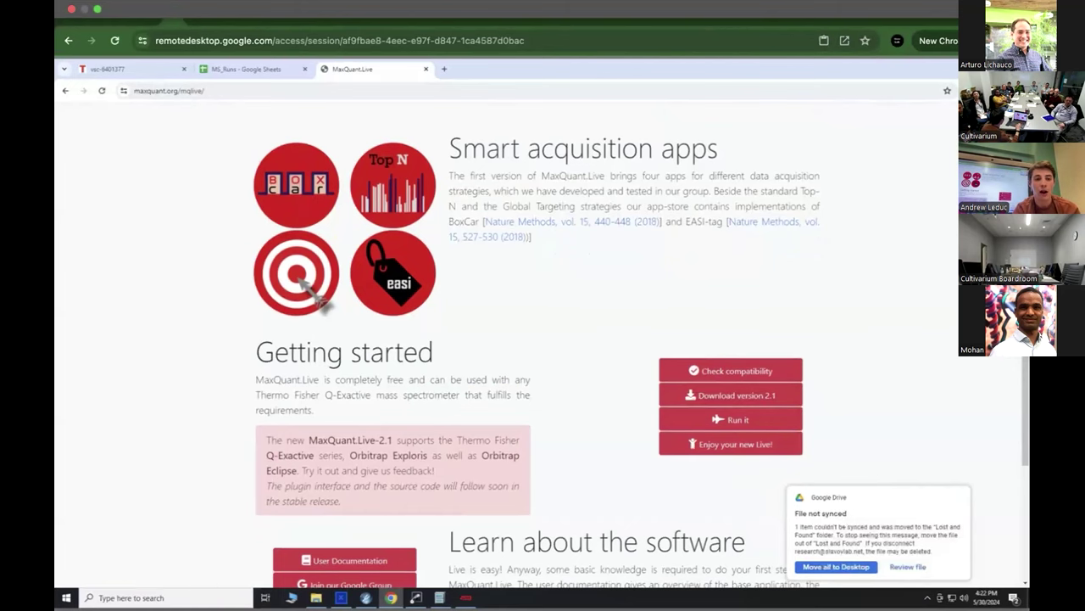
- Launch MqLive.exe from the MqLive-2.2.0 desktop folder and connect MaxQuant.Live to the Exploris instrument
key("super+d")
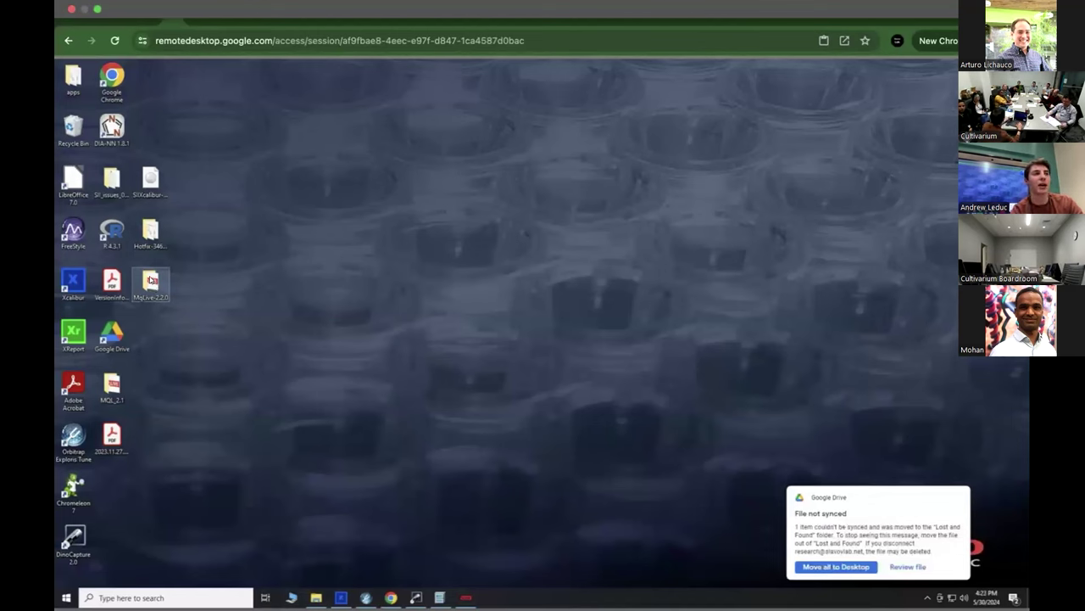
double_click(151, 279)
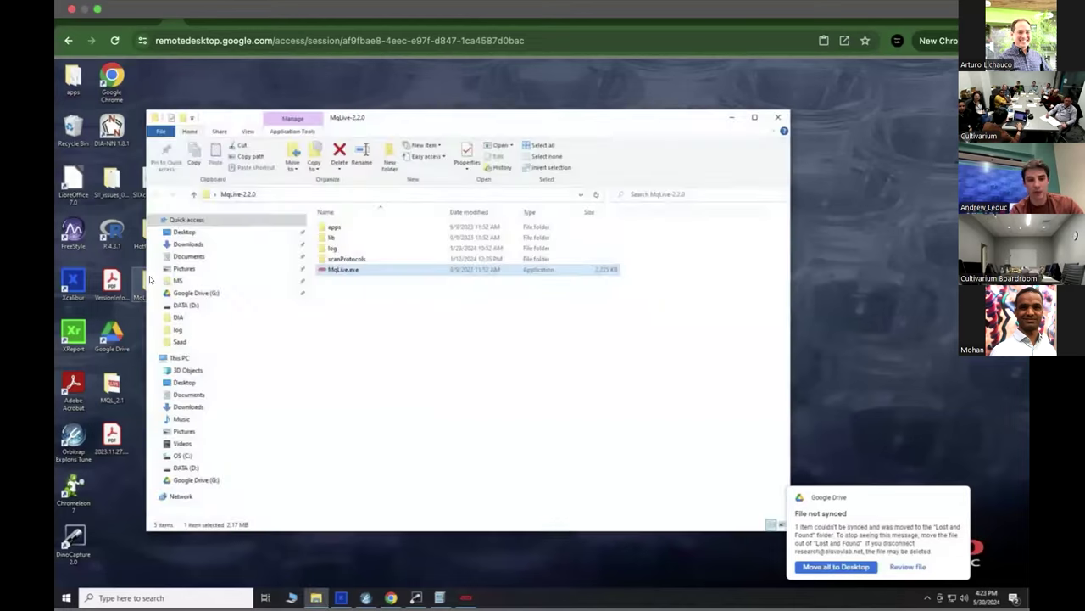
double_click(357, 269)
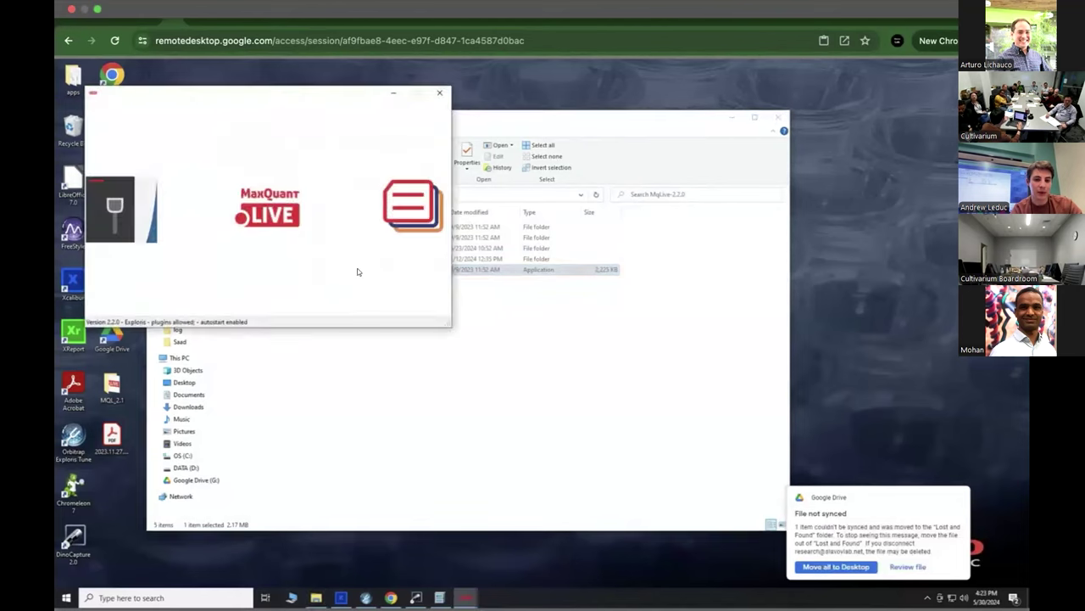
left_click_drag(273, 99, 478, 130)
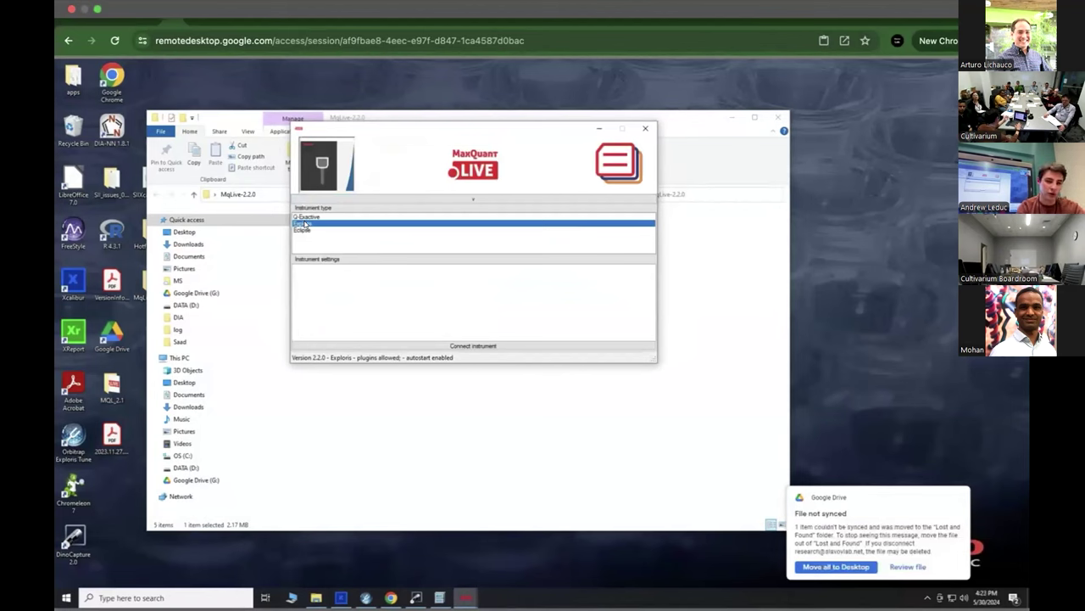
left_click(371, 346)
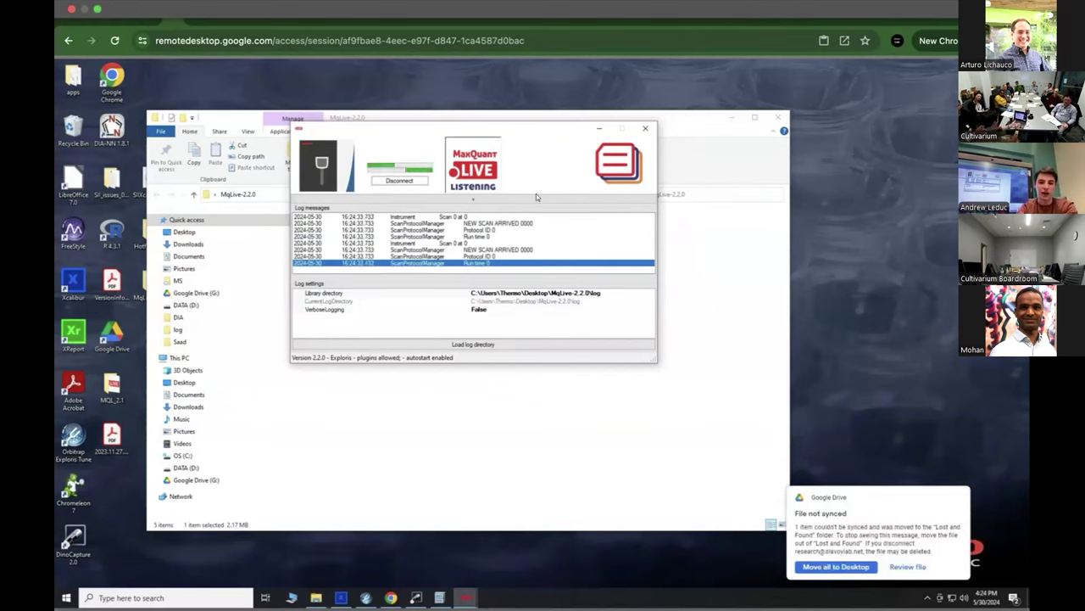
- Load the saved scan protocols, start a new protocol with the Targeting app, and enlarge its settings window
left_click(619, 163)
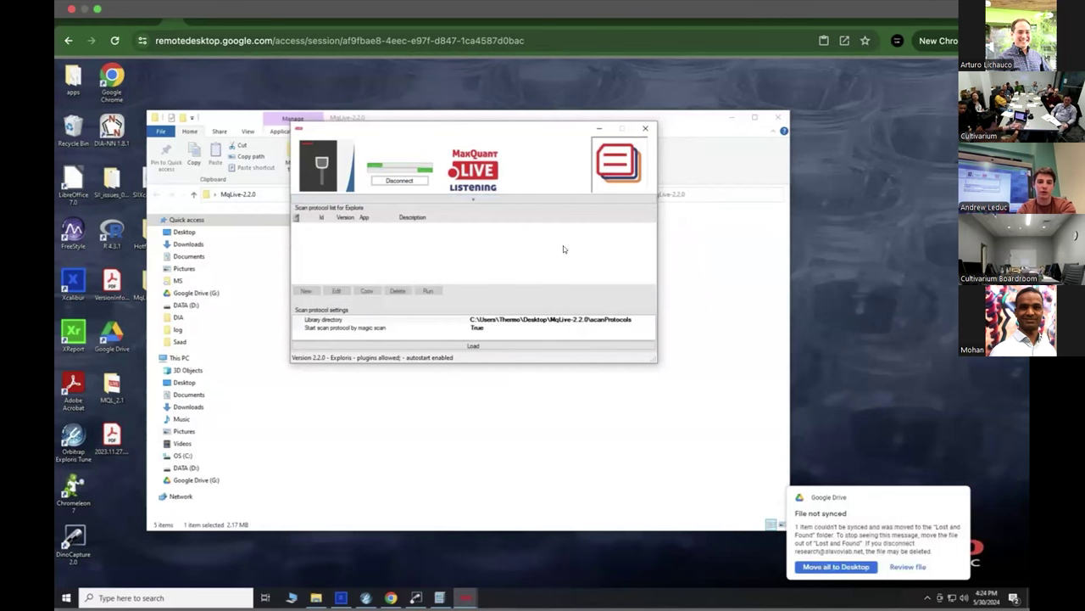
left_click(357, 346)
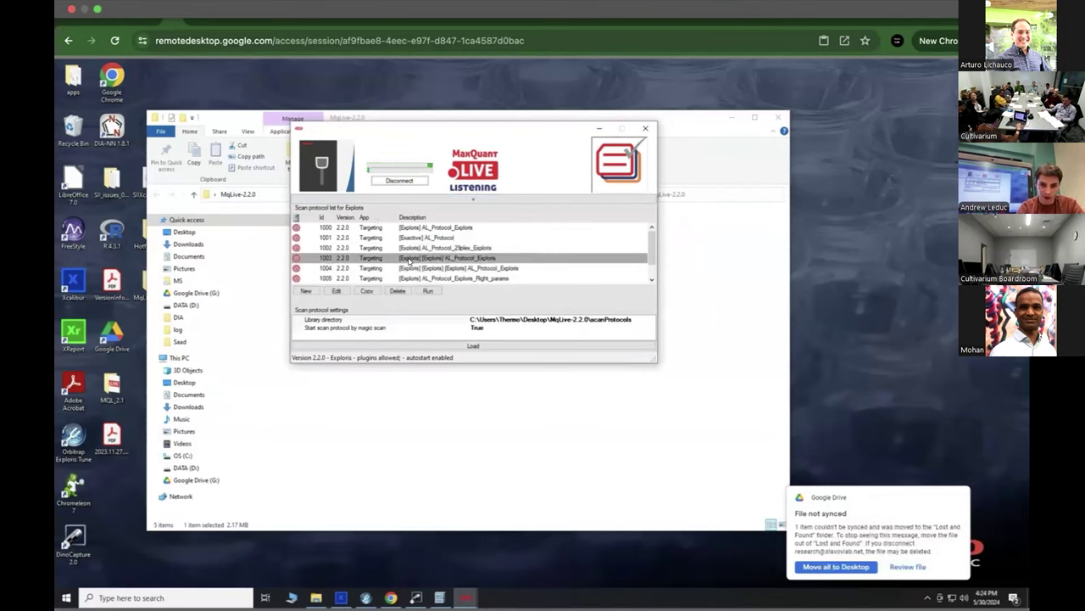
left_click(307, 291)
double_click(229, 321)
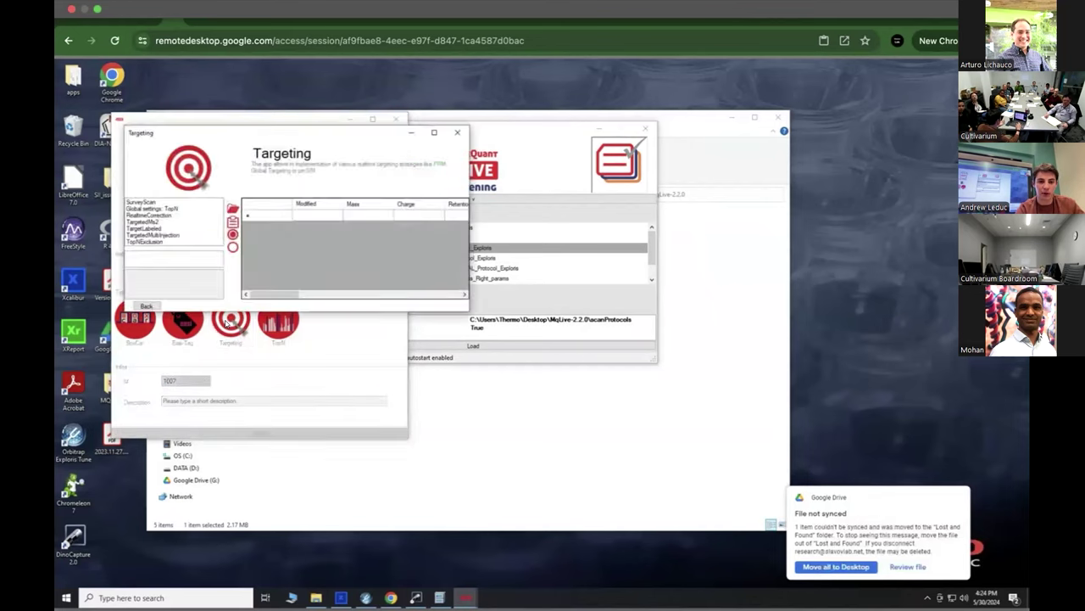
left_click_drag(255, 139, 270, 119)
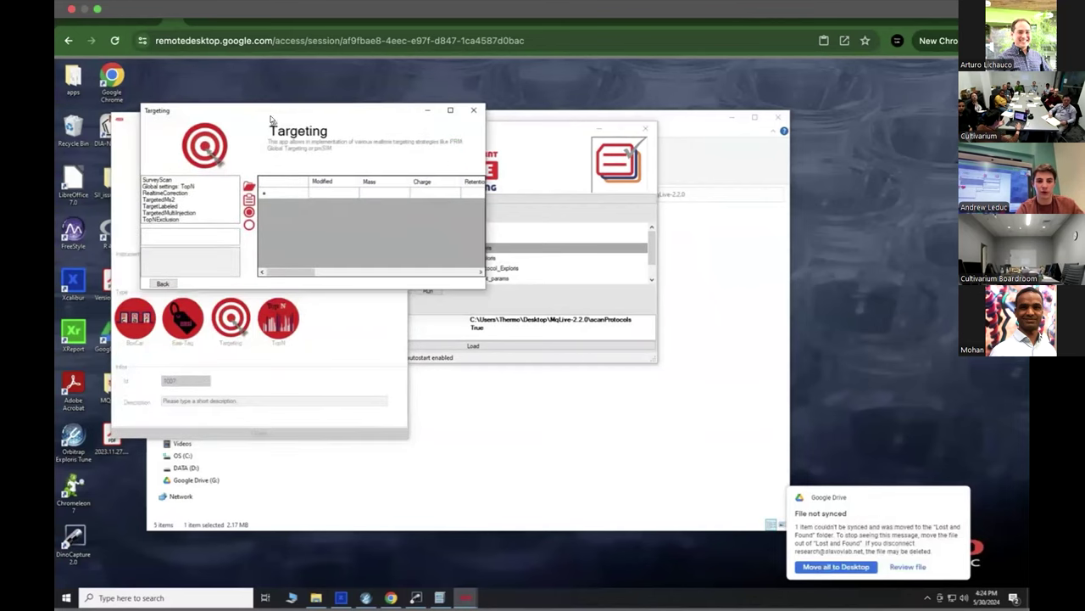
left_click_drag(484, 289, 868, 379)
- Select TList_final.txt from Downloads as the evidence file for the Targeting peptides table
left_click(376, 188)
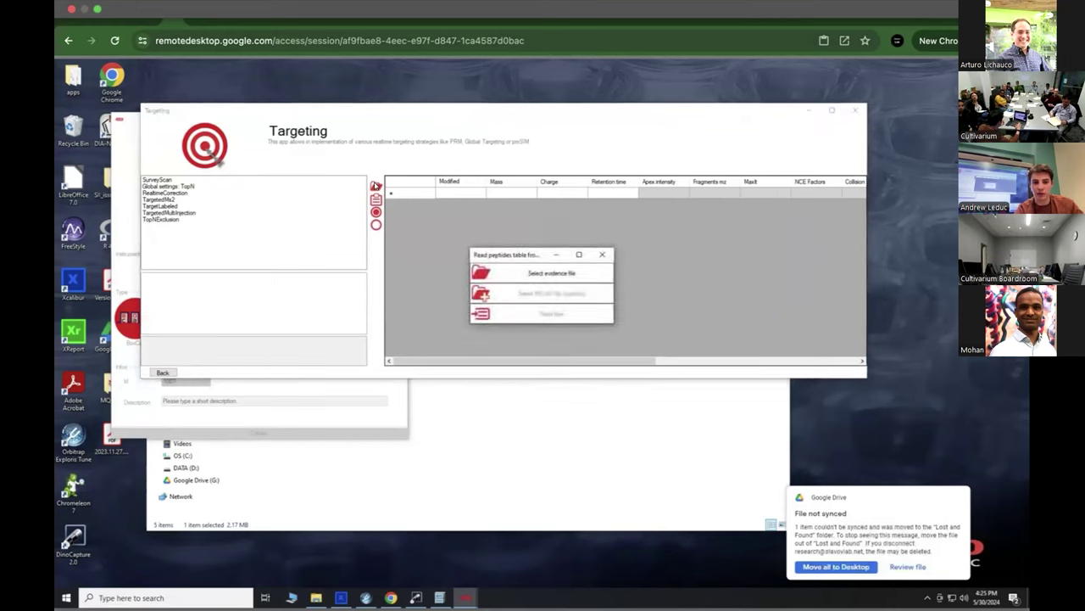
left_click(572, 276)
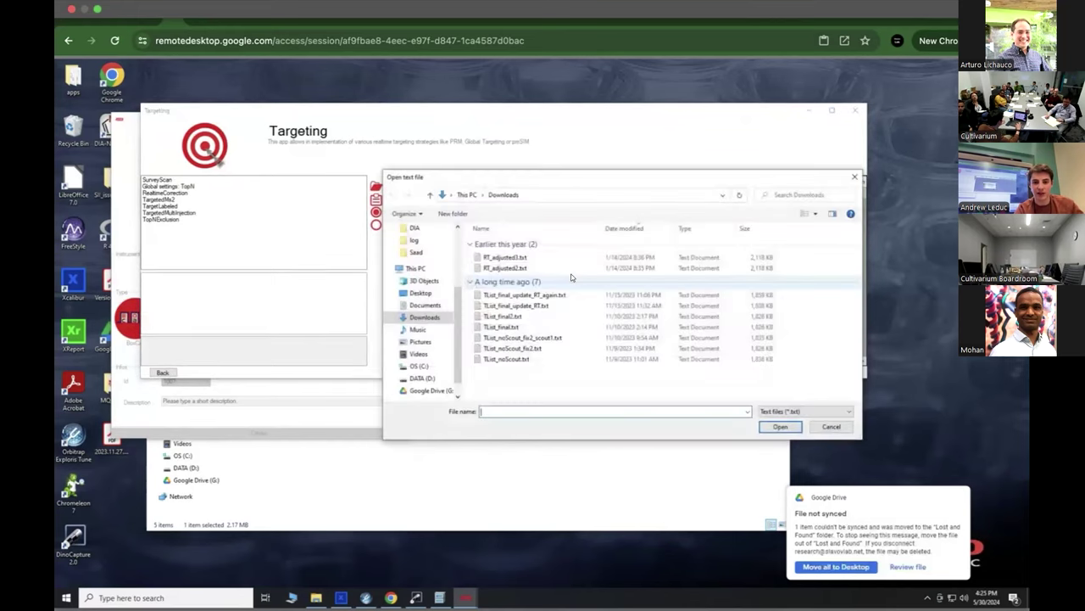
left_click(533, 325)
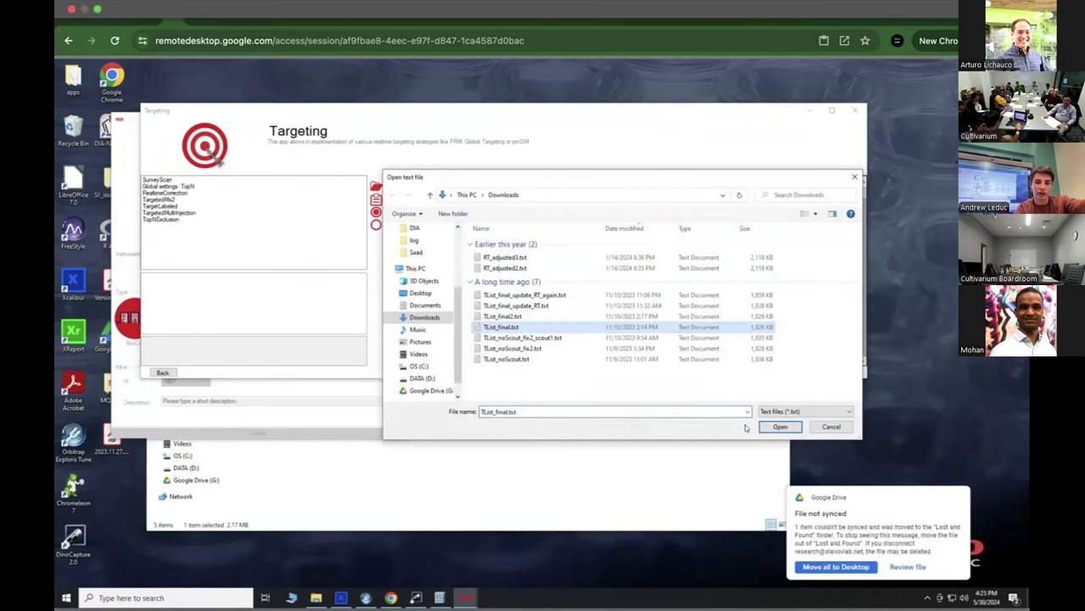
left_click(772, 429)
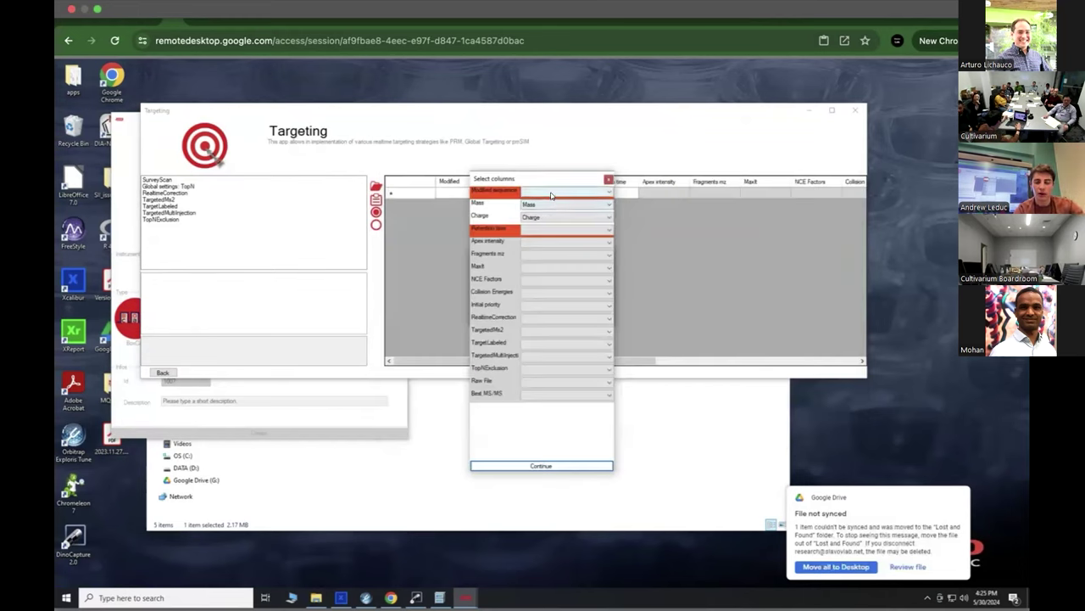
- Map Modified sequence to Modified, Retention time to Retention.time, Apex intensity to Apex.intensity and Fragments mz to Fragments.mz for the import
left_click(551, 196)
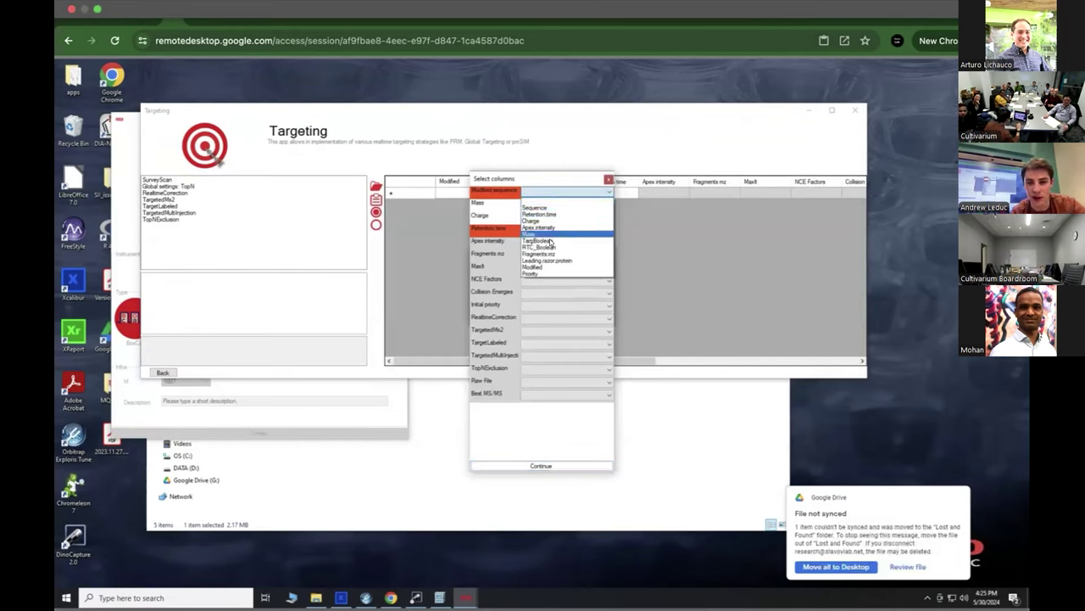
left_click(538, 268)
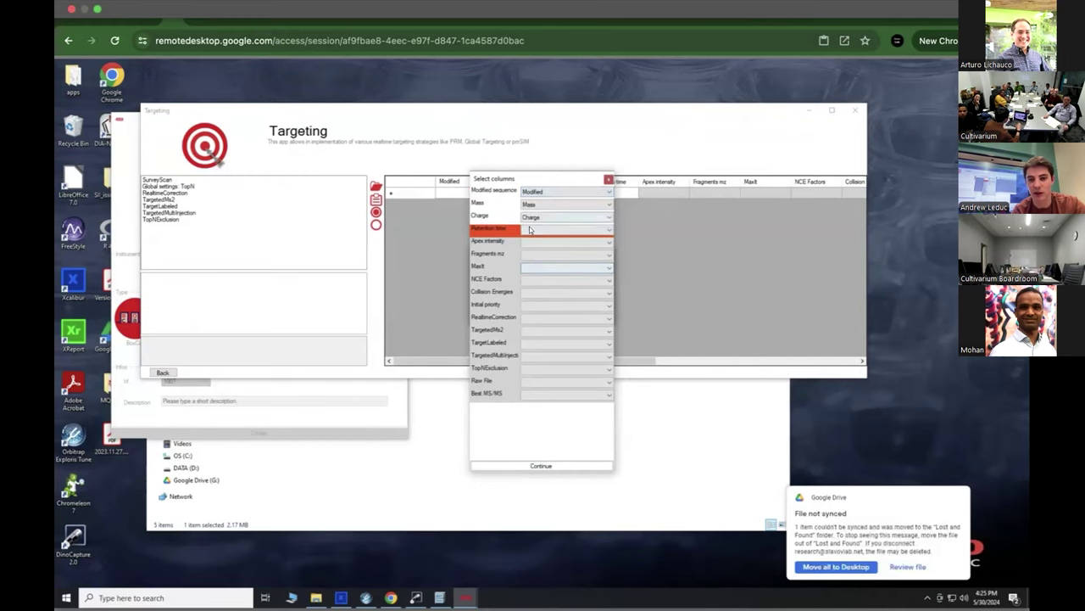
left_click(529, 232)
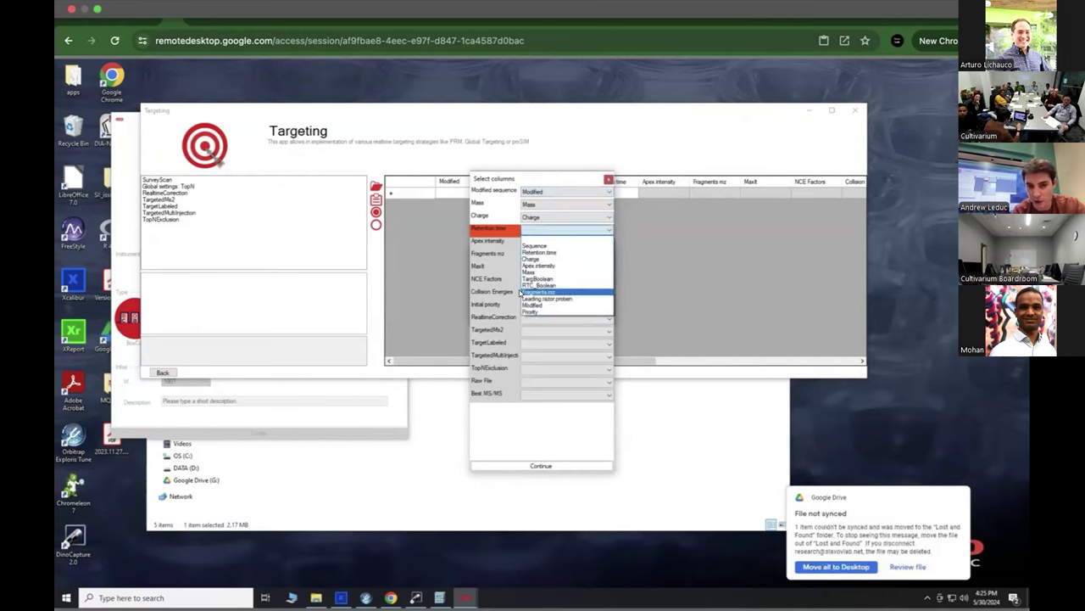
left_click(552, 252)
left_click(541, 244)
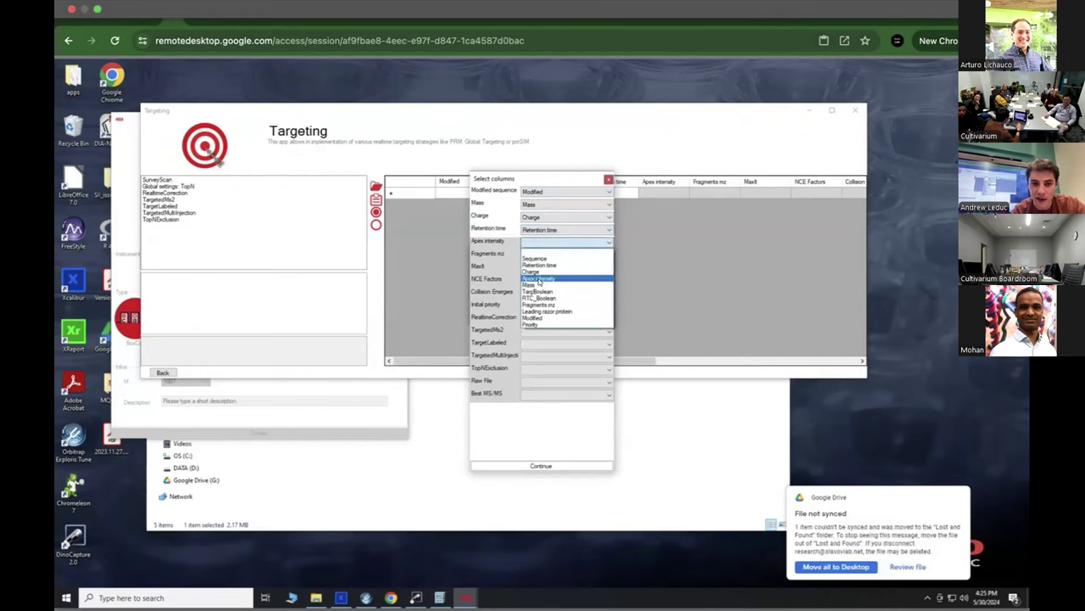
left_click(540, 278)
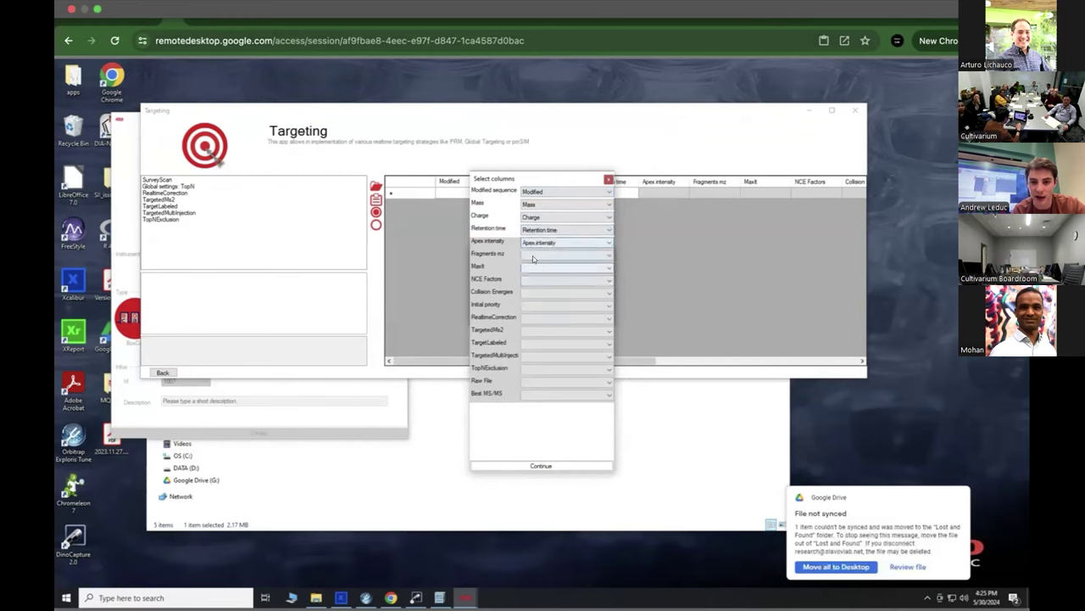
left_click(538, 255)
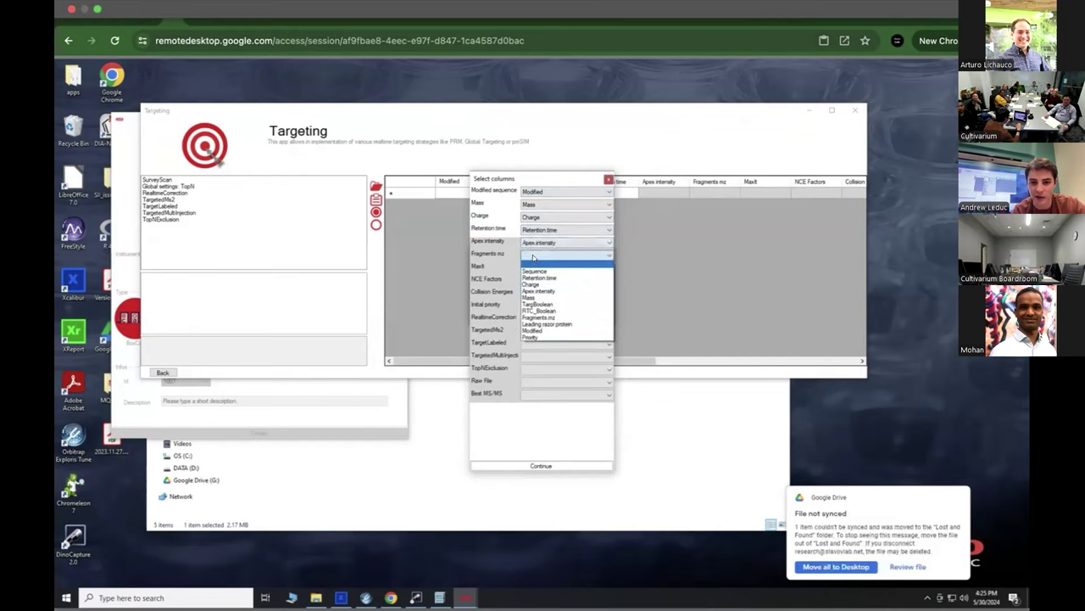
left_click(550, 319)
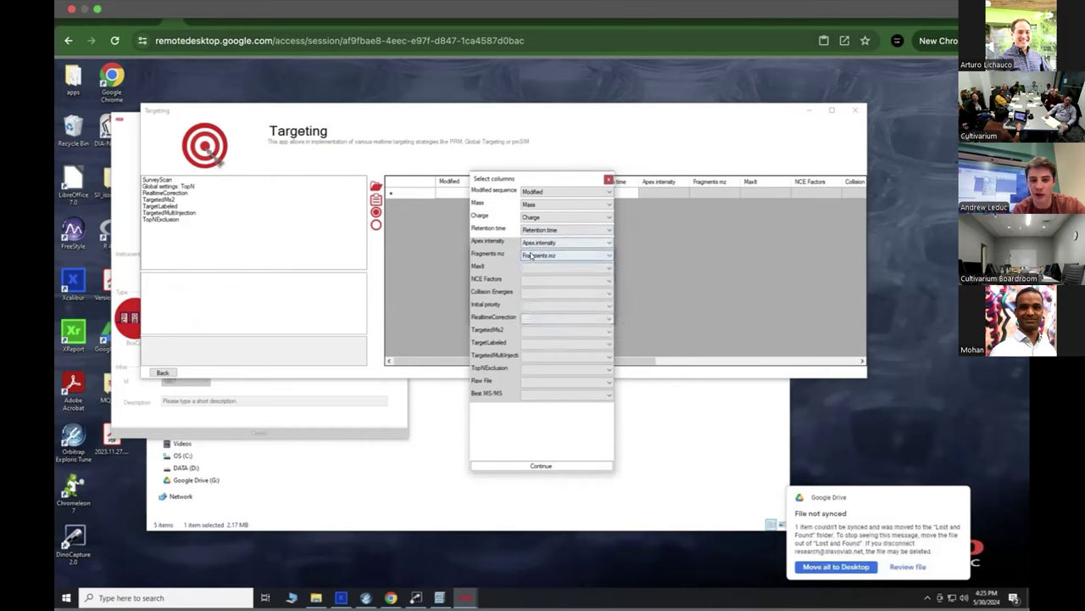
- Map RealtimeCorrection to RTC_Boolean, Initial priority to Priority and TargetedMs2 to TargBoolean, and import the peptide list
left_click(535, 317)
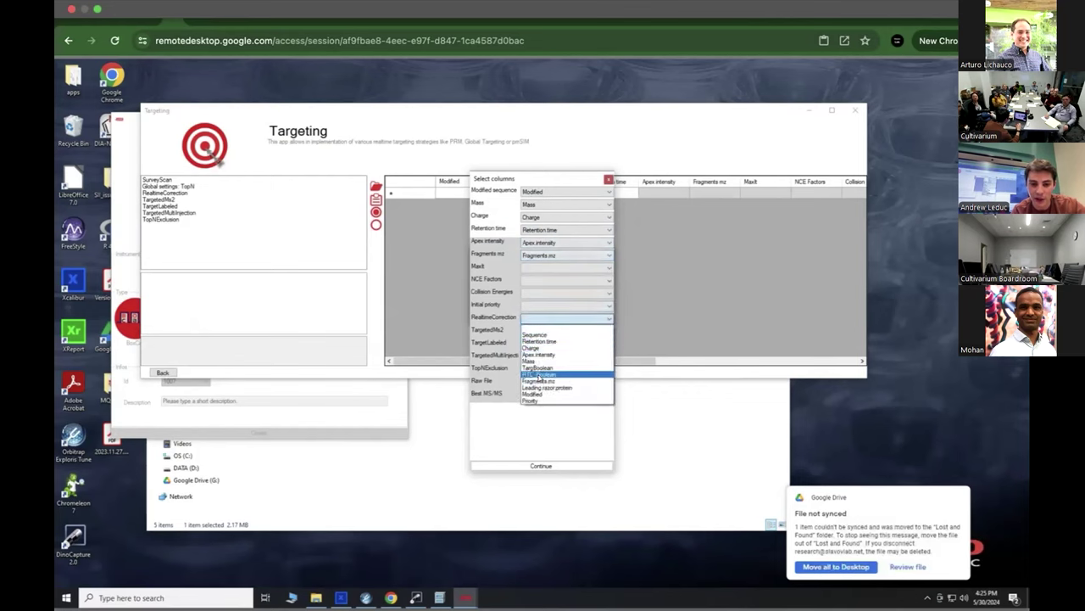
left_click(539, 374)
left_click(539, 305)
left_click(528, 386)
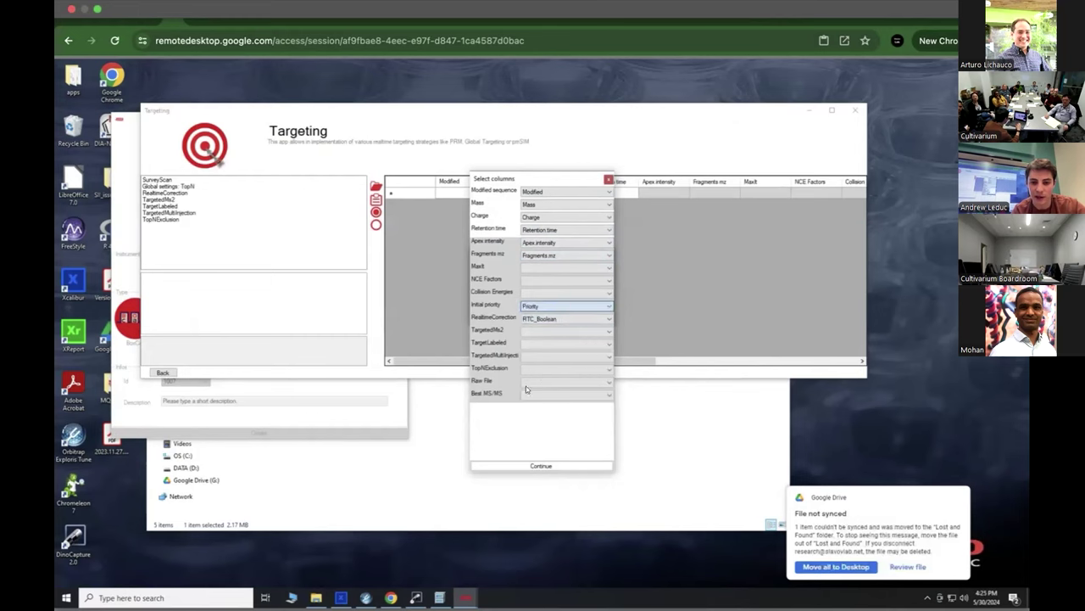
left_click(534, 330)
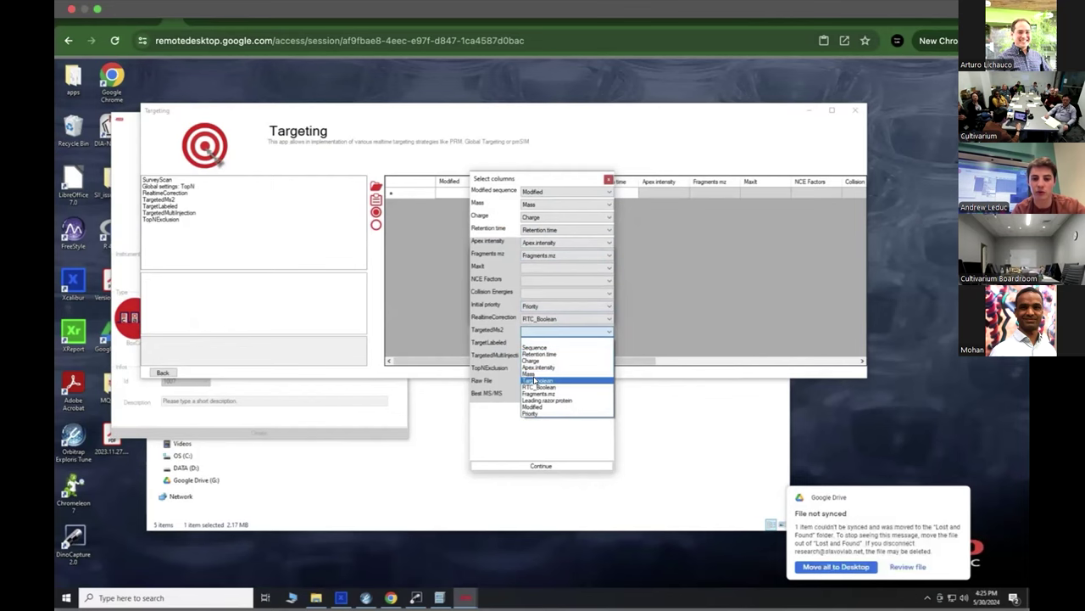
left_click(534, 381)
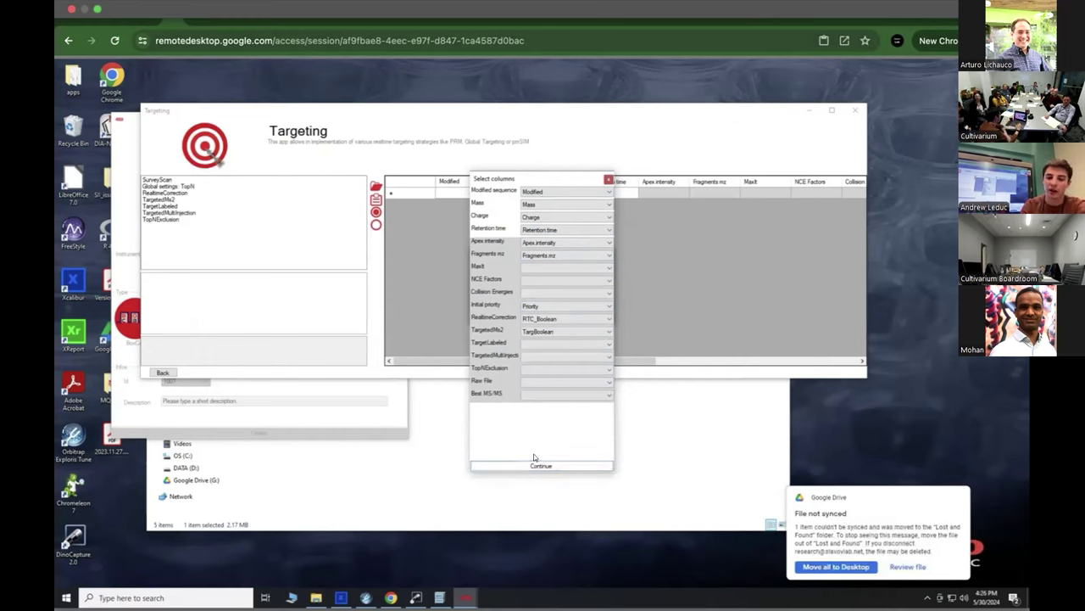
left_click(530, 465)
left_click(560, 315)
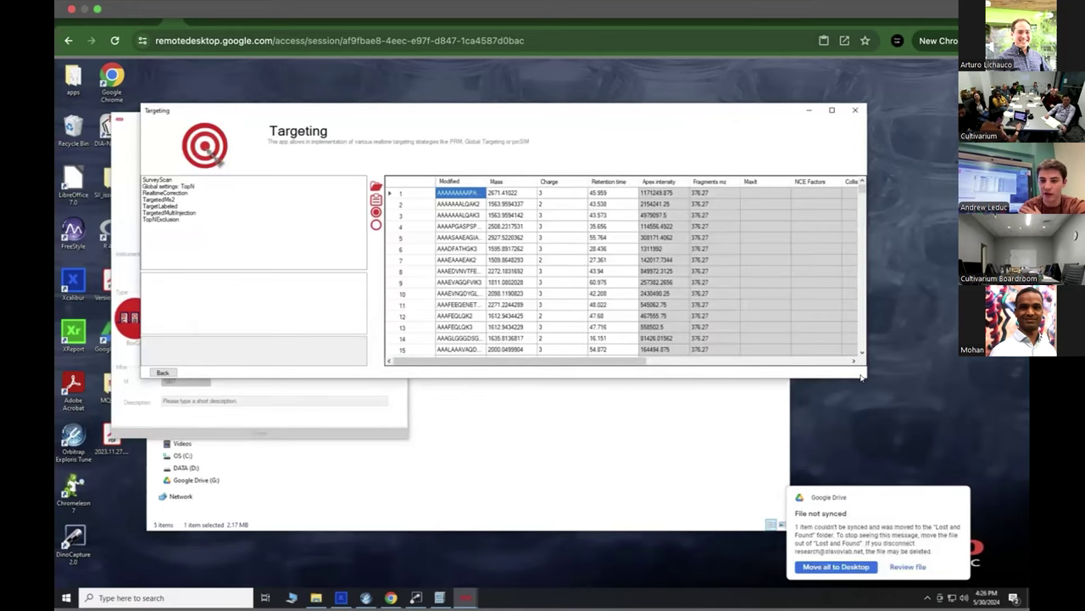
- Enlarge the Targeting window and review the imported peptide table across to its priority, RealtimeCorrection and TargetedMs2 columns
left_click_drag(866, 376, 954, 434)
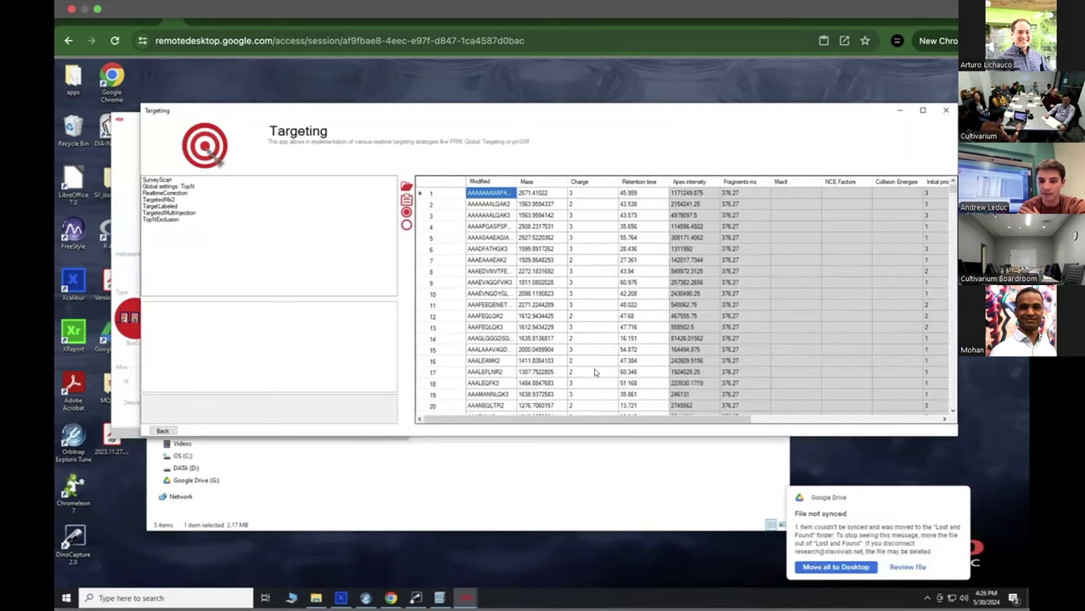
left_click_drag(579, 419, 744, 420)
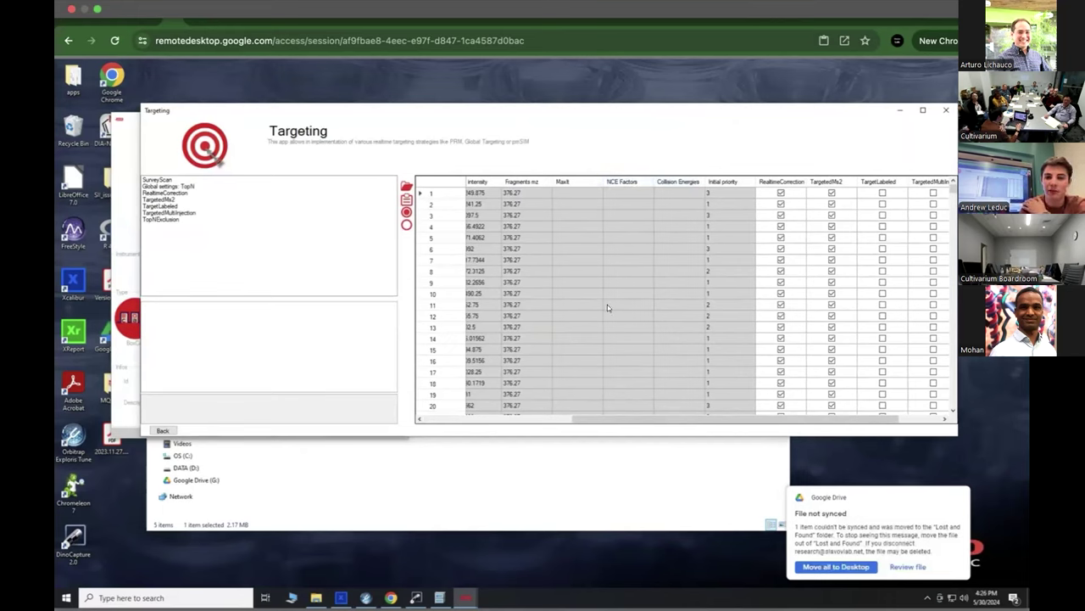
left_click_drag(625, 420, 462, 414)
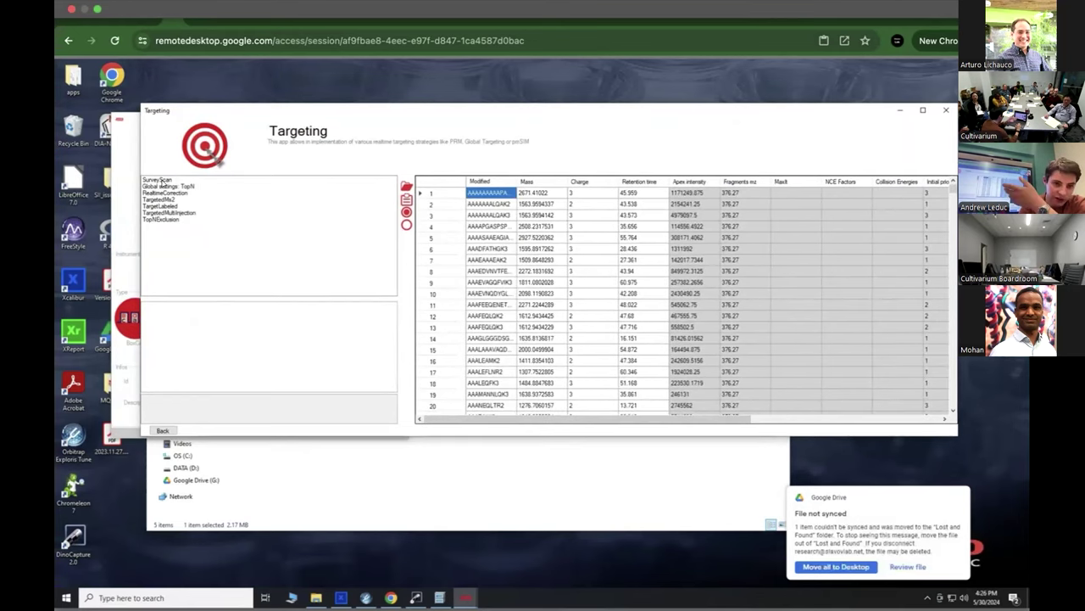
- Set TargetedMs2's MaxIT to 300, Resolution to 60000 and CollisionEnergy to 33, and return to the App Store window
left_click(159, 201)
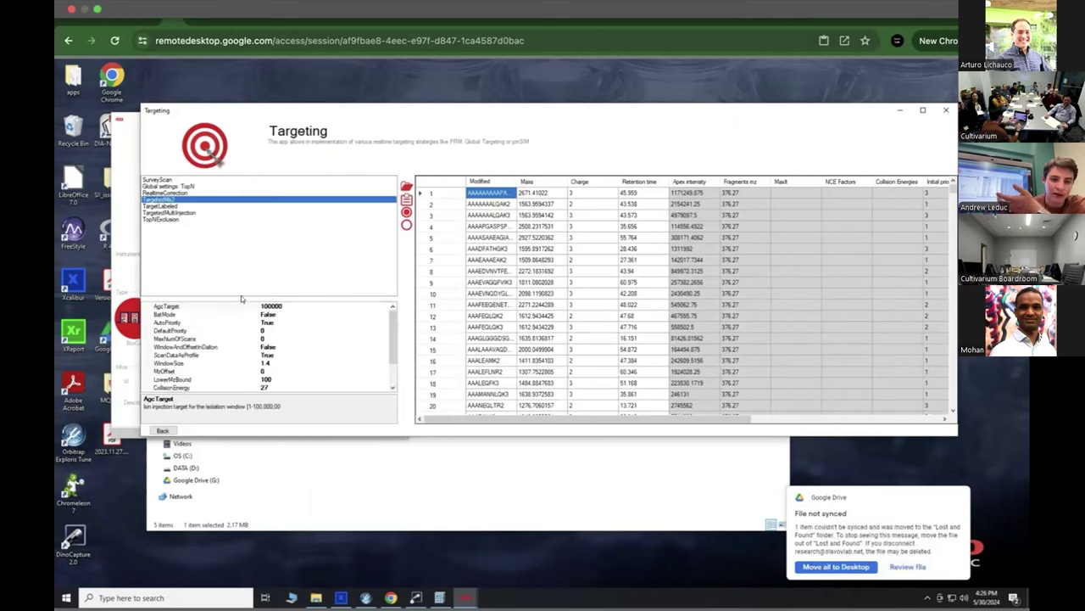
left_click_drag(391, 348, 389, 377)
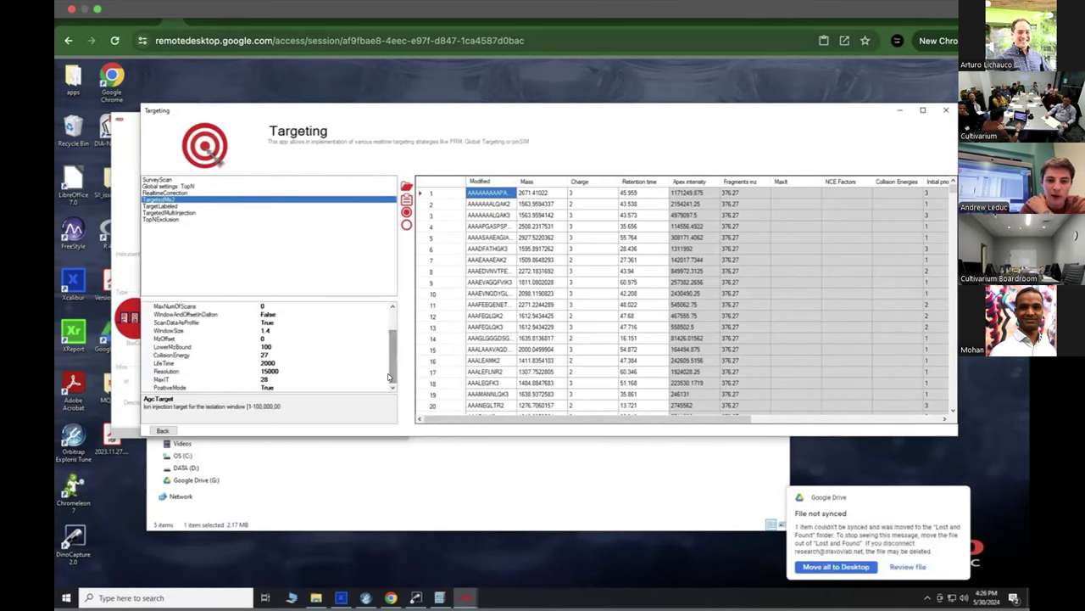
left_click(283, 379)
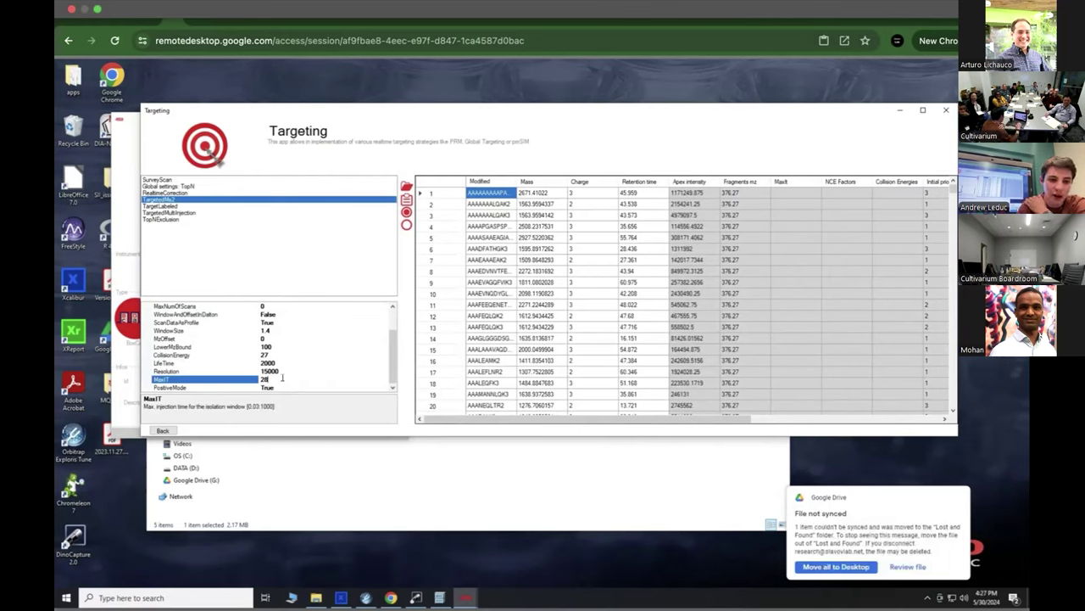
left_click_drag(283, 379, 255, 378)
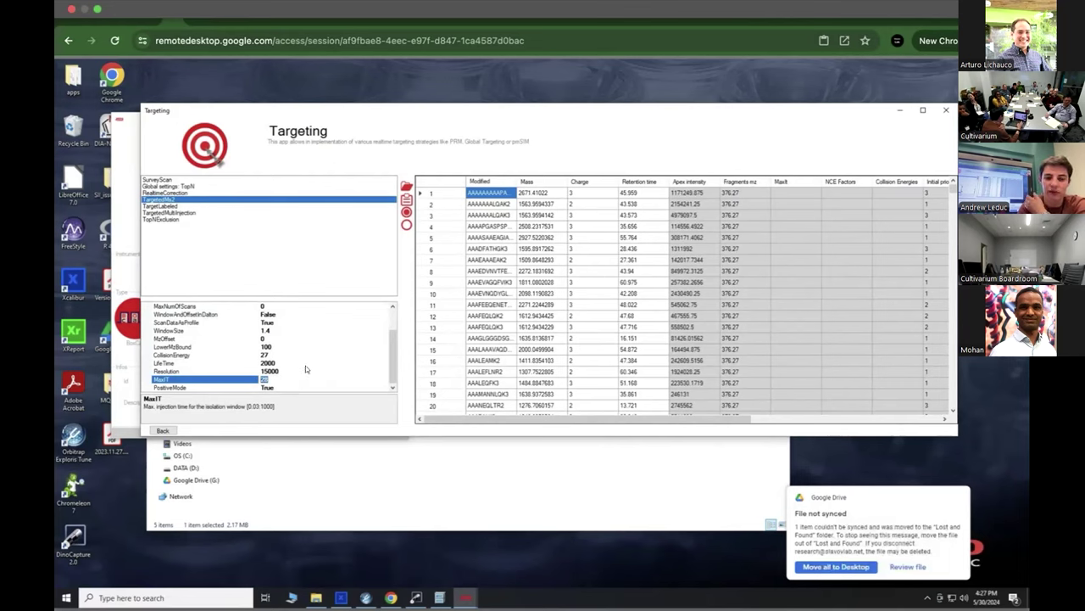
type("300")
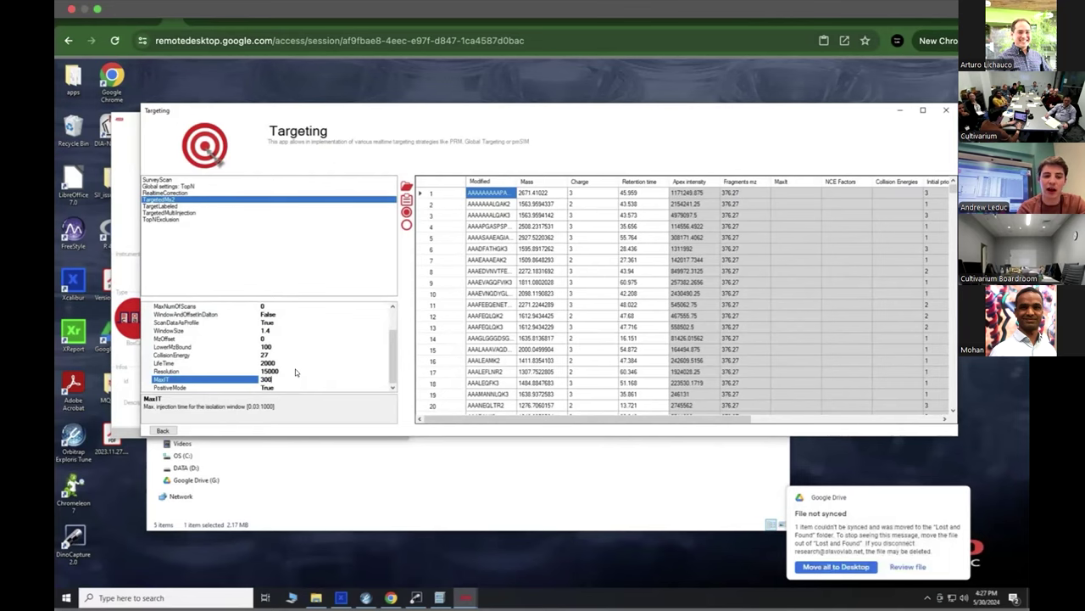
left_click(295, 370)
left_click_drag(296, 370, 254, 369)
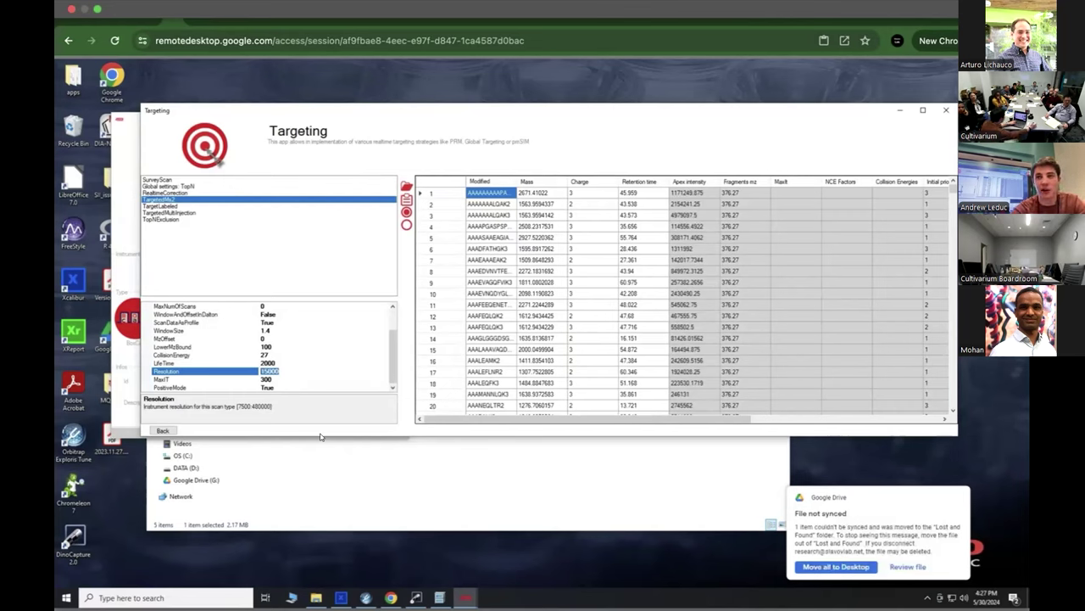
type("6")
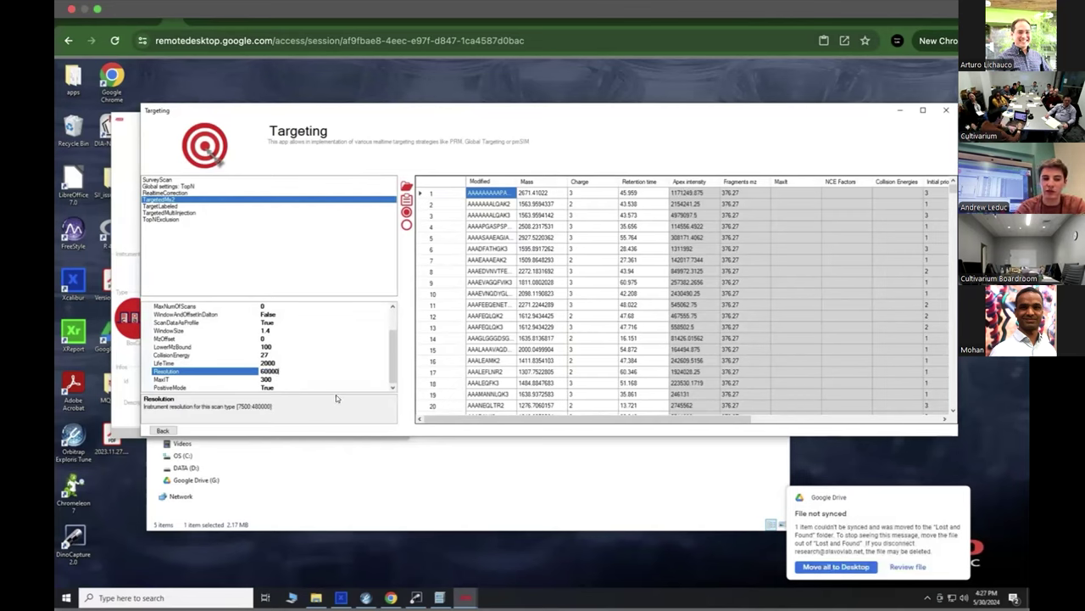
left_click(270, 355)
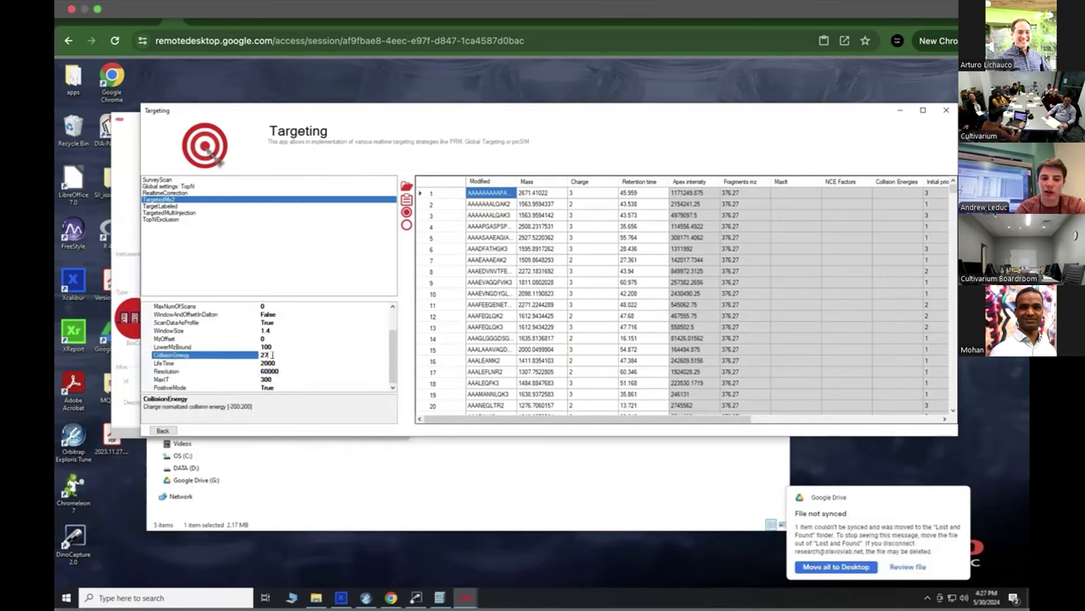
type("33")
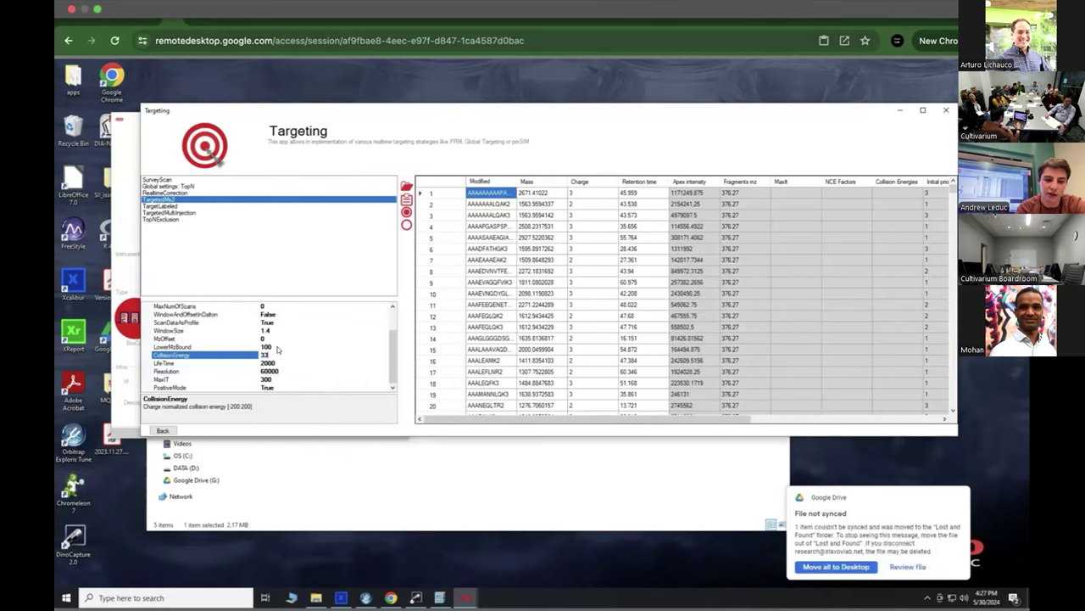
left_click(278, 347)
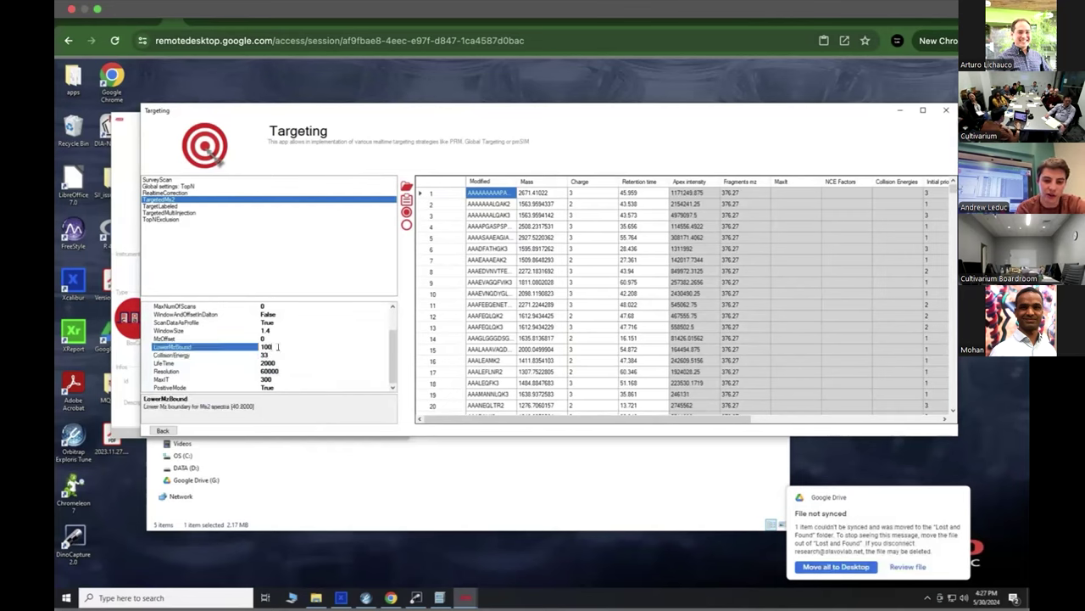
left_click(164, 431)
- Create the scan protocol with Id 1064 and description test2sdf, and select it in the scan protocol list
left_click(225, 400)
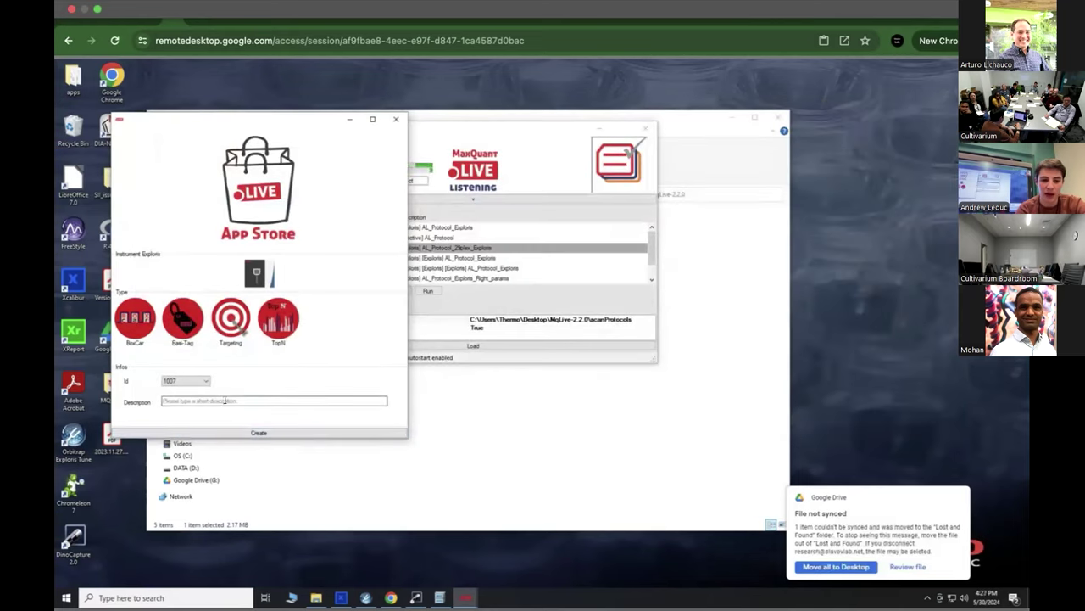
type("test2")
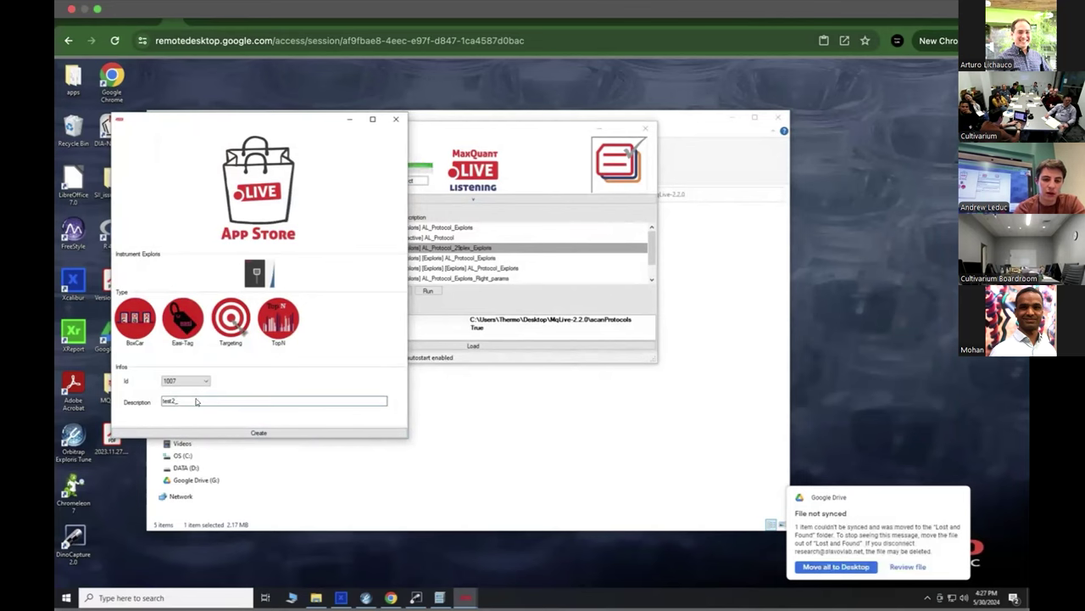
type("sdf")
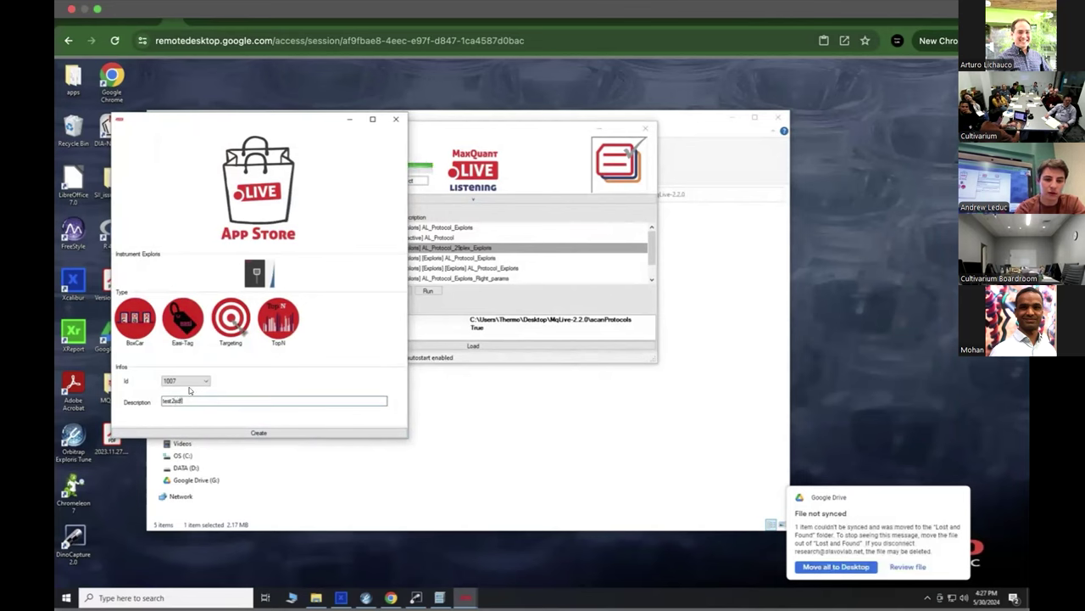
left_click(186, 381)
scroll(178, 568, "down", 11)
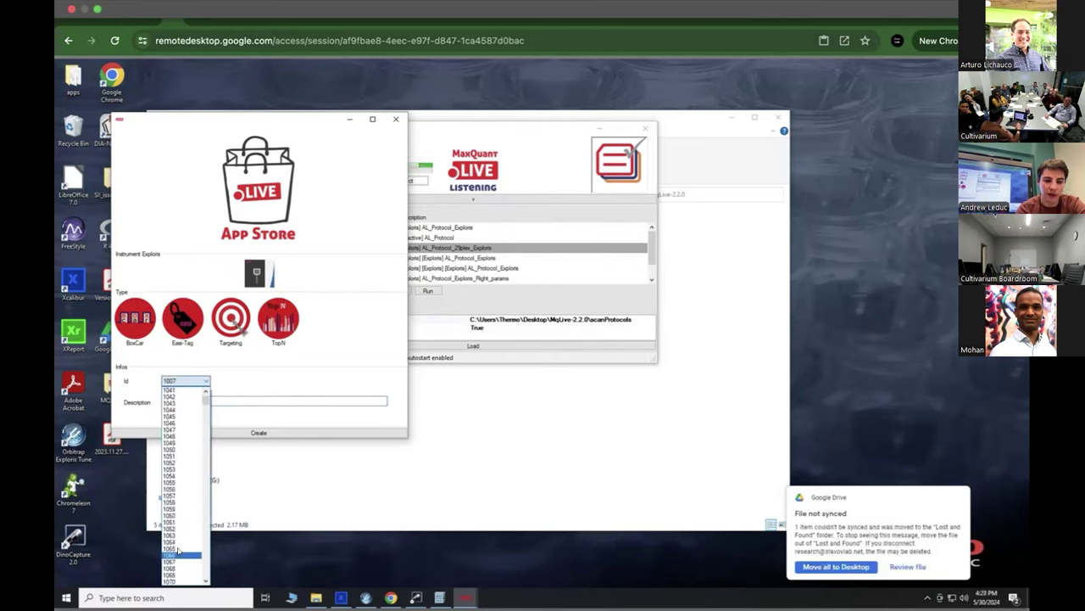
left_click(174, 541)
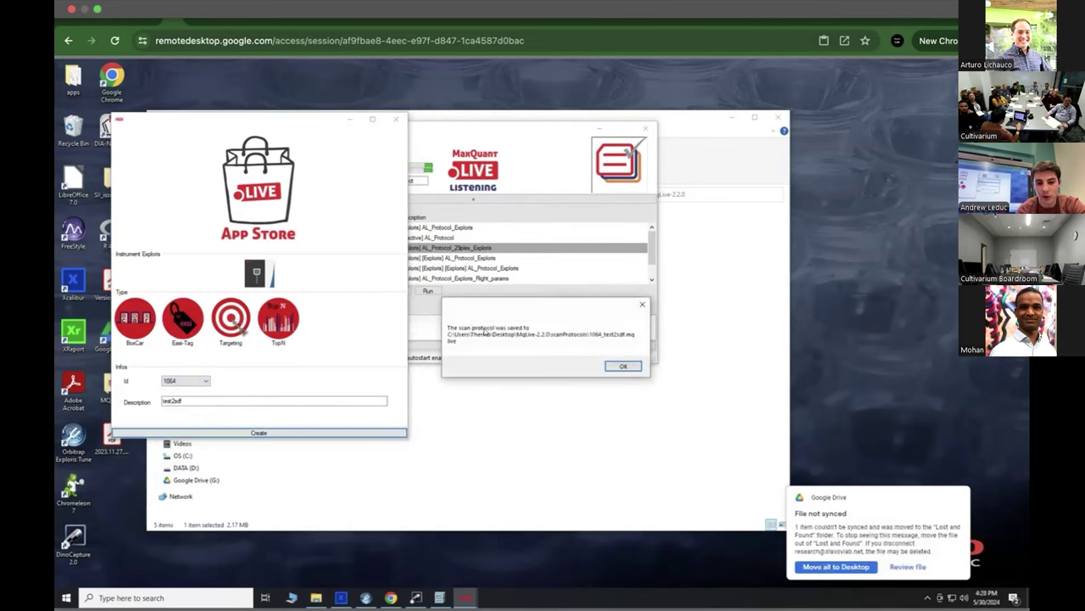
left_click(613, 365)
scroll(475, 255, "down", 3)
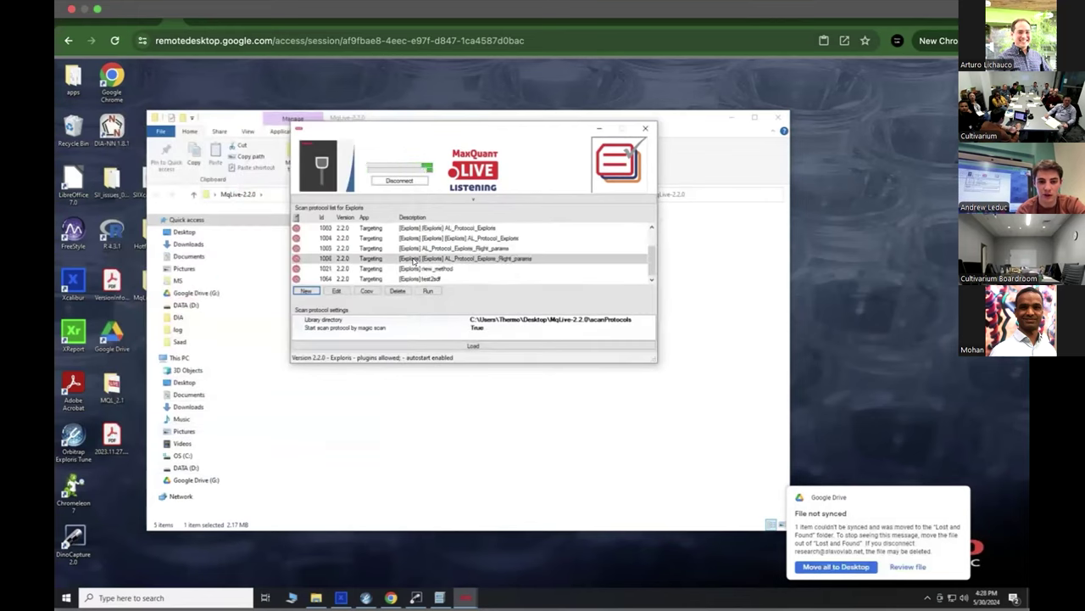
left_click(410, 280)
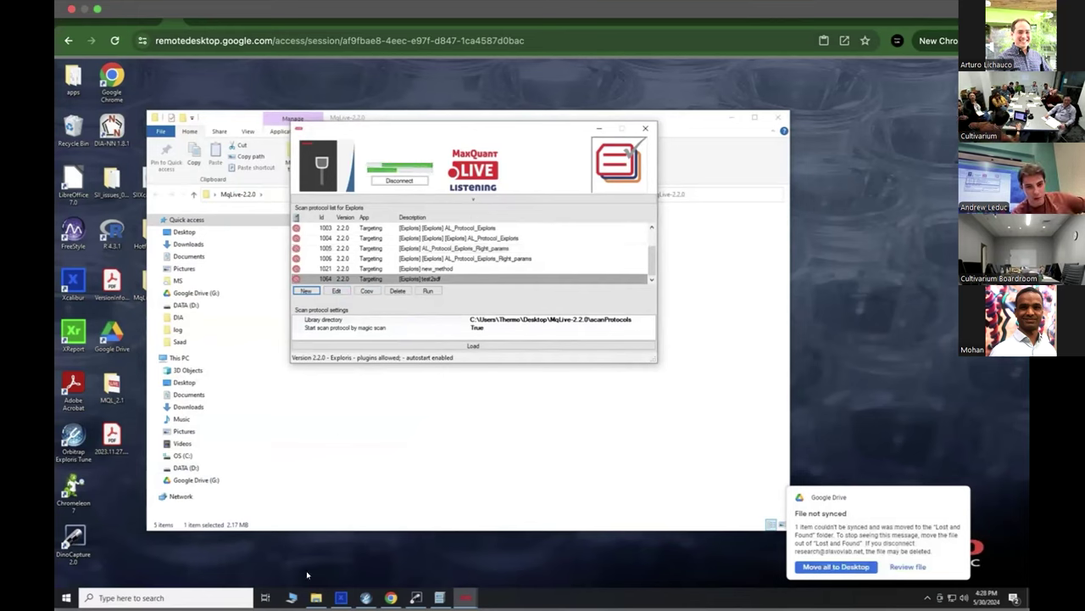
- Switch to Xcalibur and open the 1006 instrument method file of sequence row 818
left_click(340, 597)
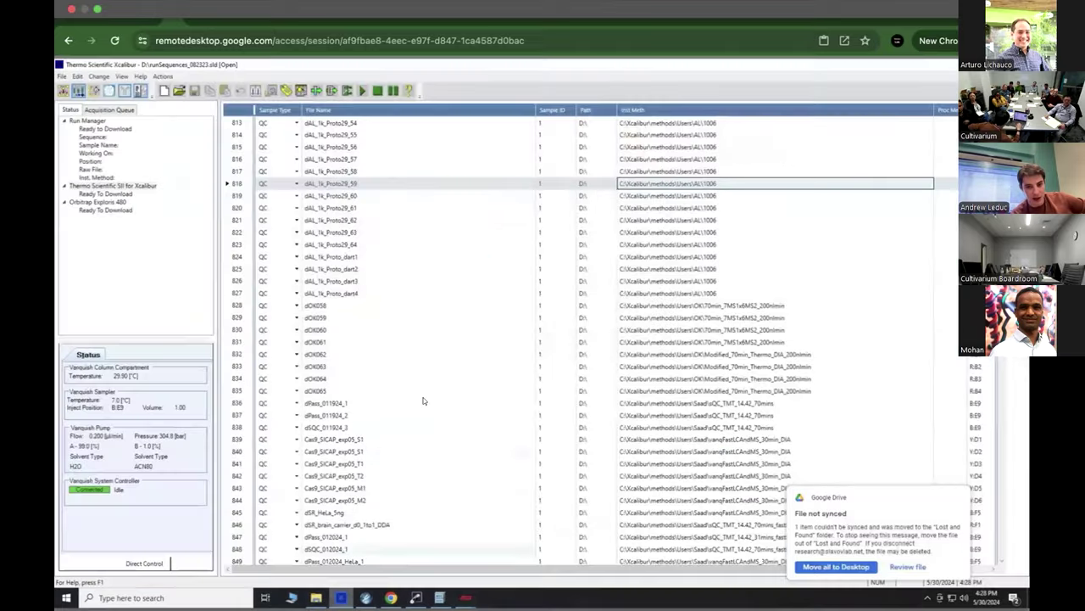
right_click(698, 191)
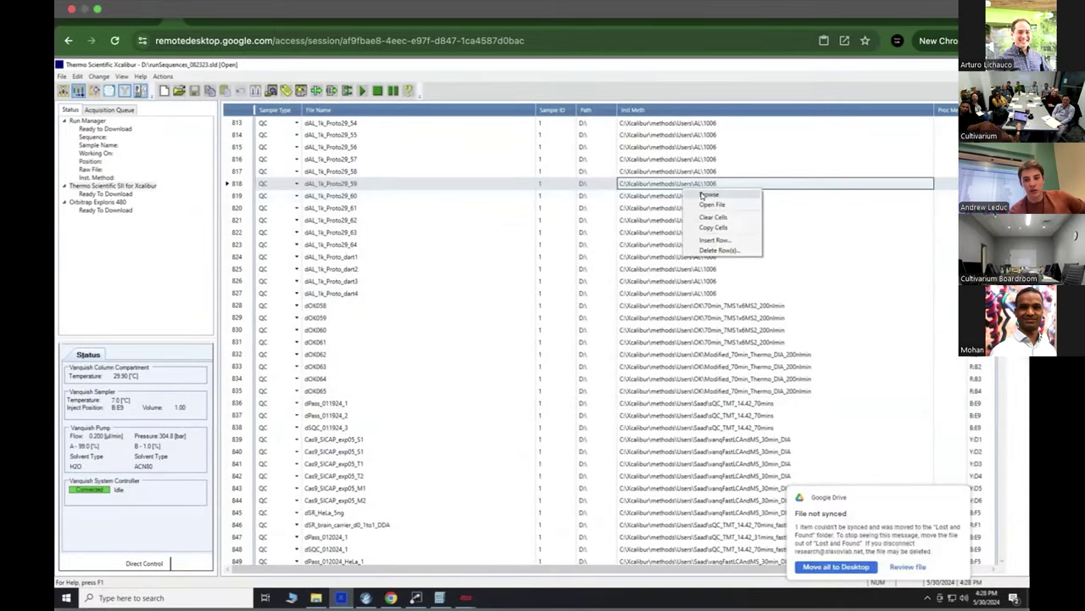
left_click(704, 204)
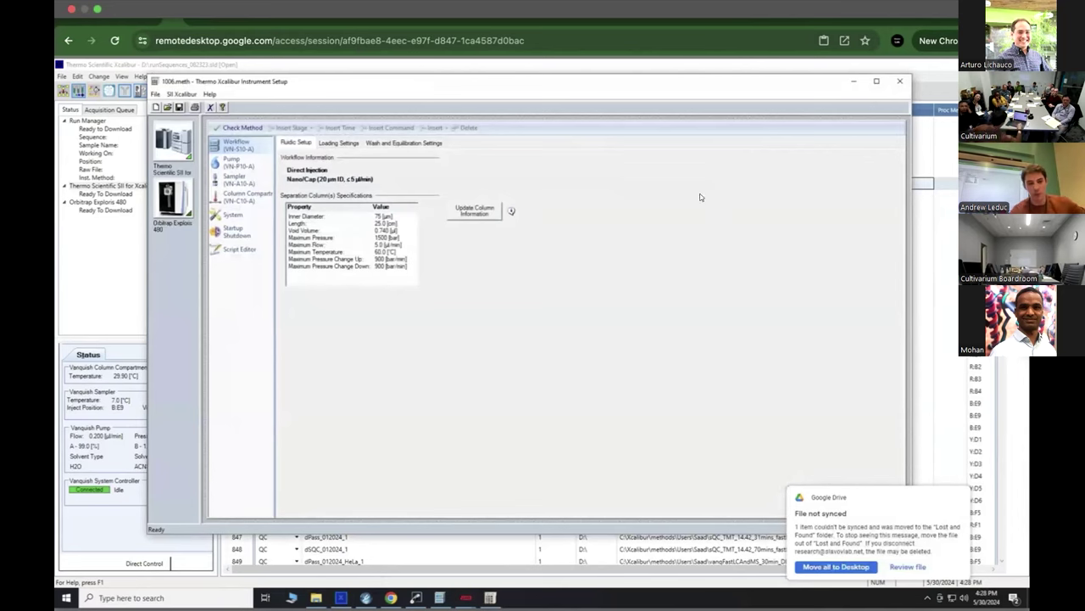
- Open the Orbitrap Exploris 480 part of the method and review its two MS experiments and the first one's scan parameters
left_click(173, 210)
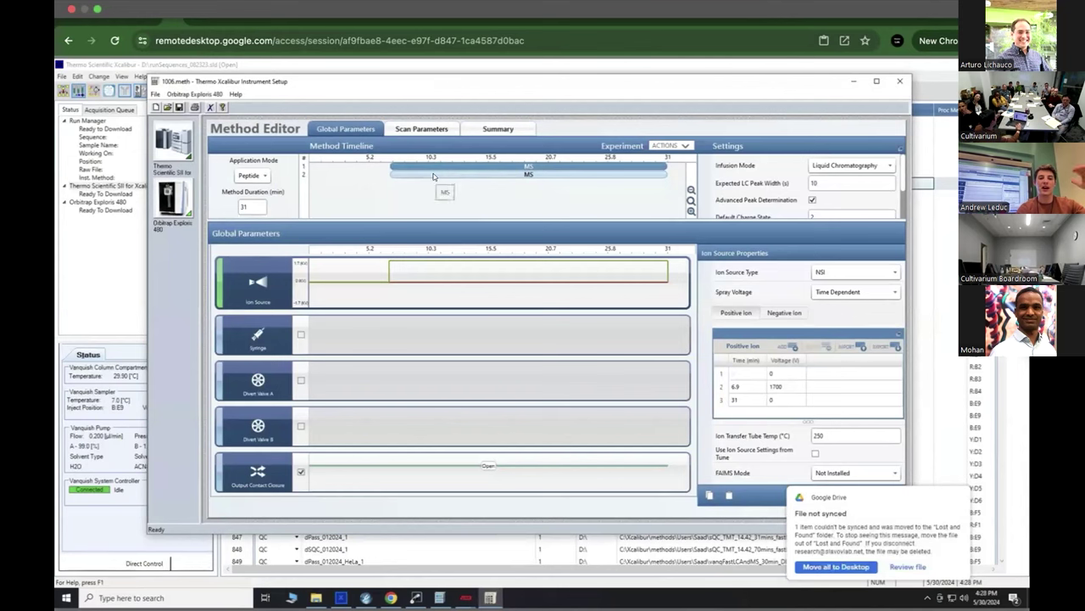
left_click(433, 176)
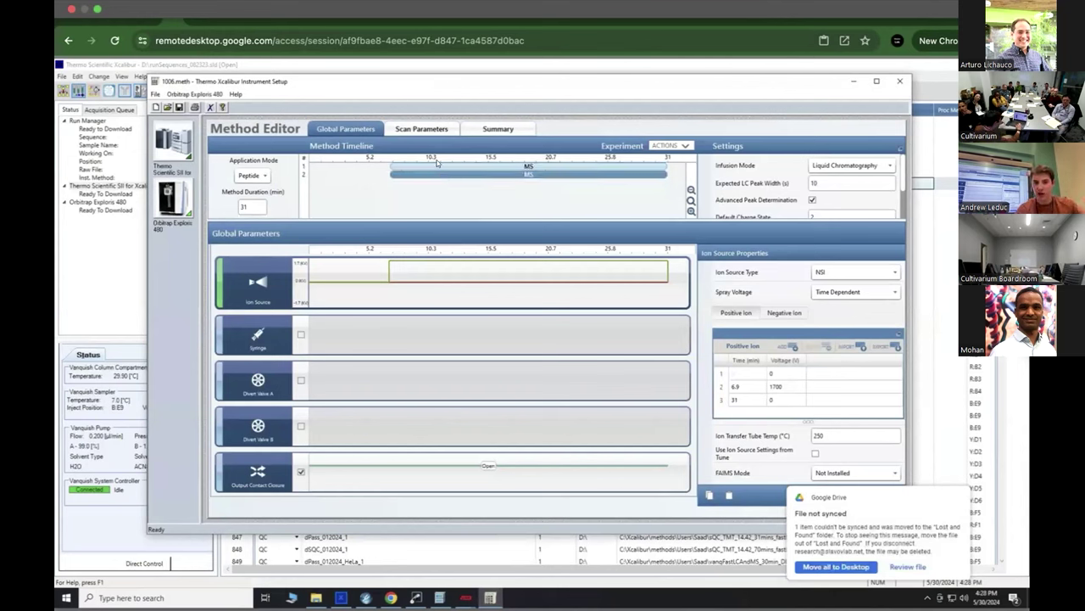
left_click(437, 163)
left_click(437, 172)
left_click(437, 164)
left_click(419, 131)
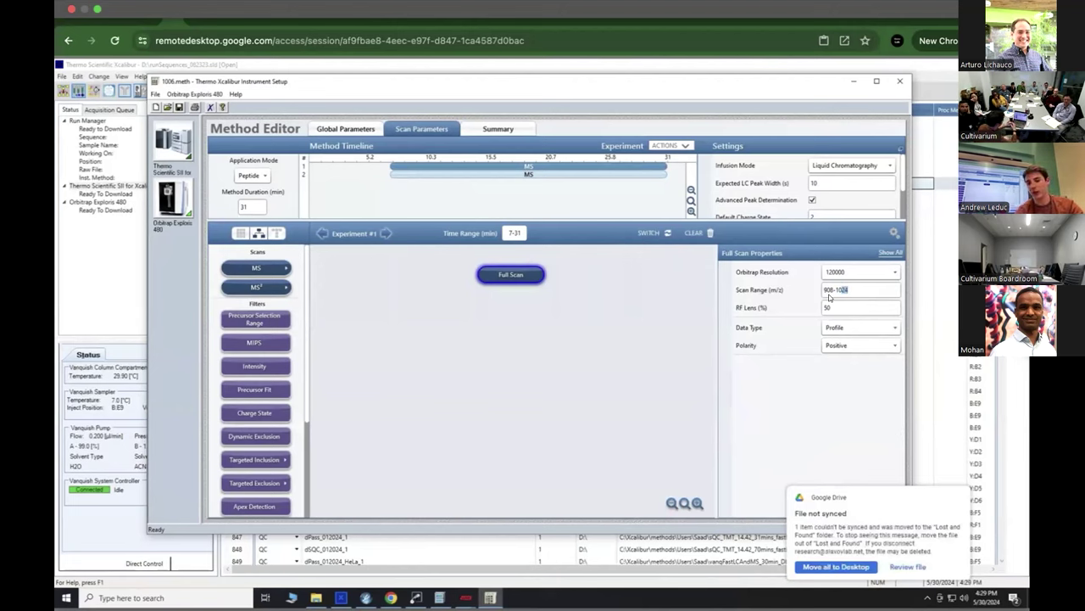
- Set the full scan range of the second MS experiment to 909-1064 m/z
left_click(596, 177)
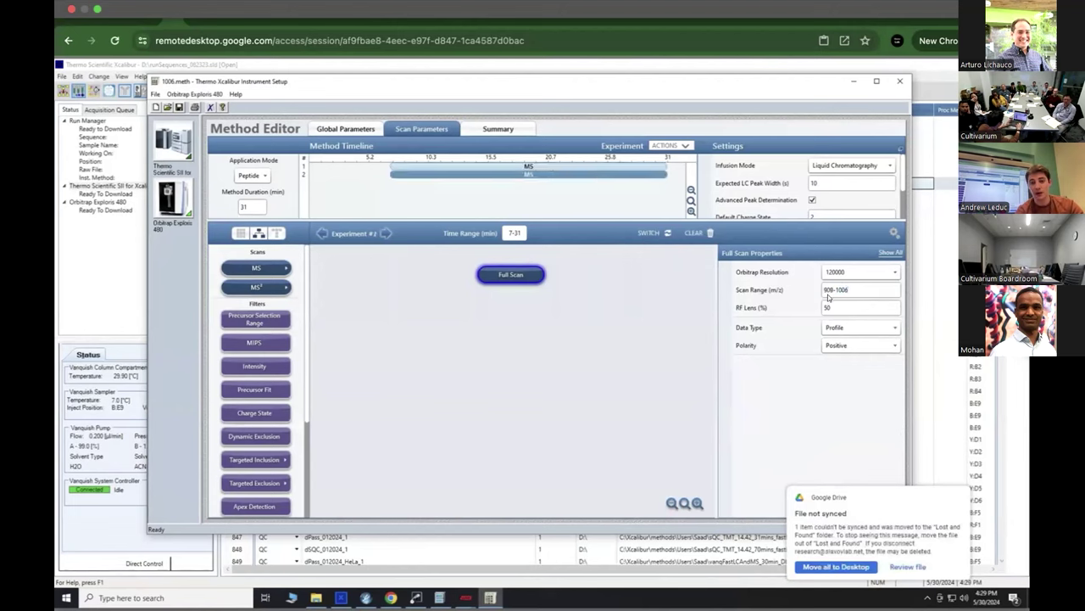
double_click(834, 289)
left_click(849, 289)
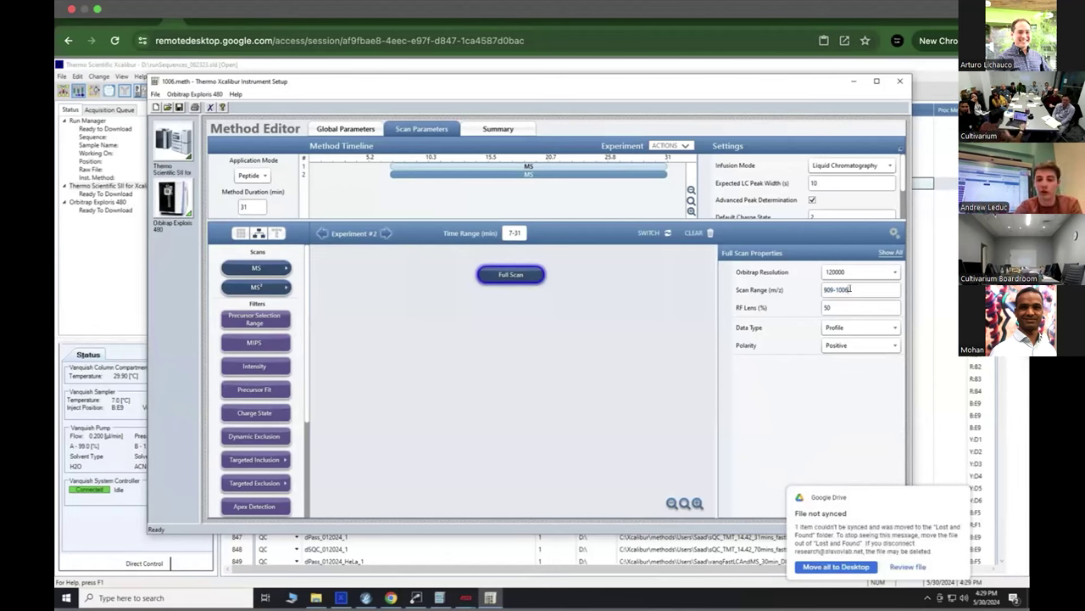
key("BackSpace")
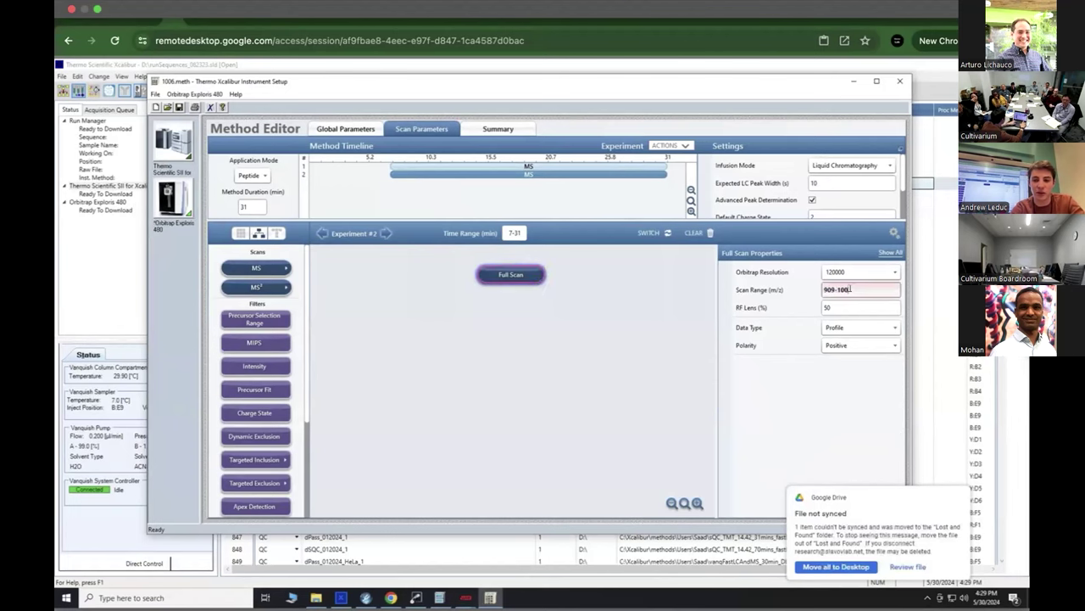
type("4")
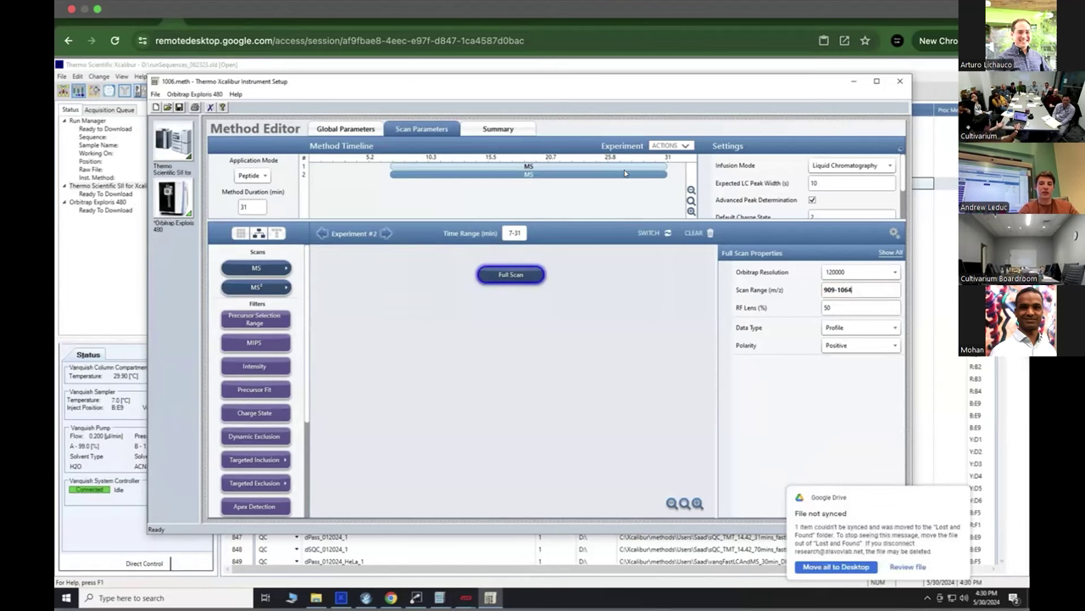
- Check the Thermo Scientific SII part of the method, return to the Exploris settings and close the method without saving
left_click(174, 143)
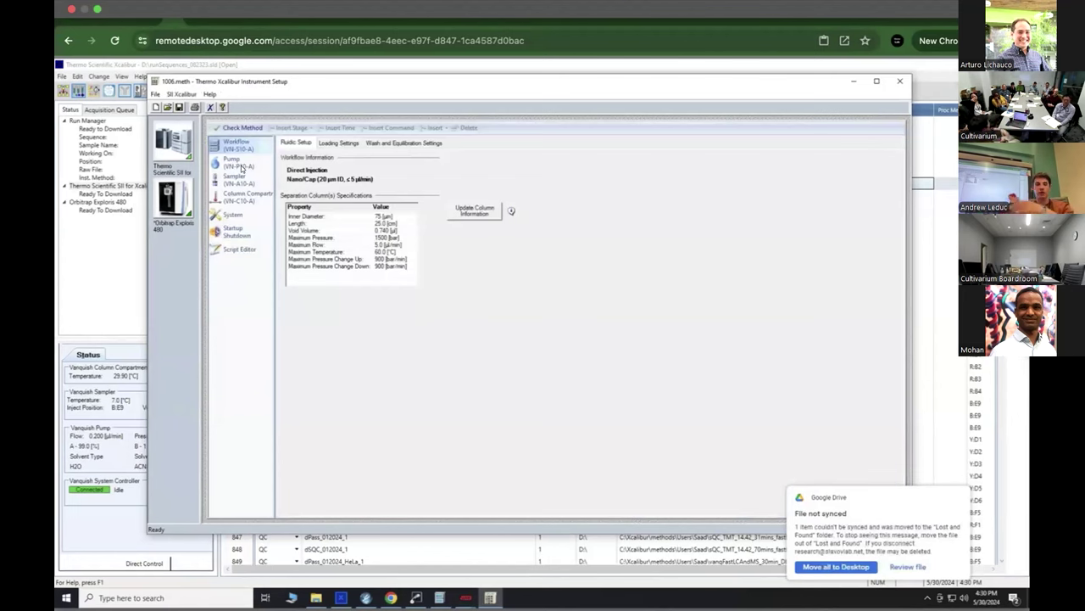
left_click(167, 200)
left_click(899, 82)
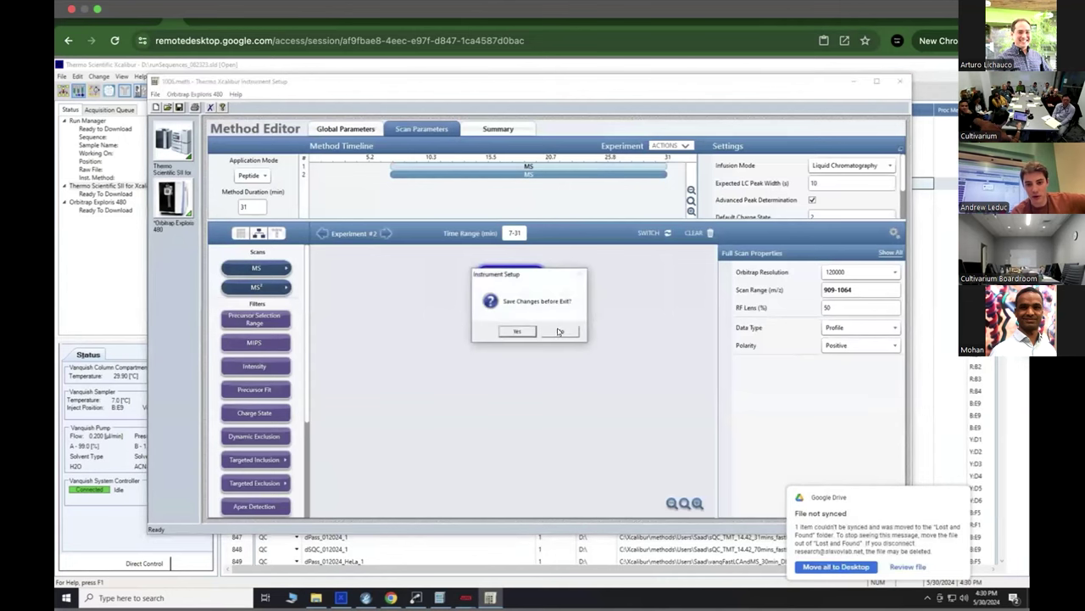
left_click(561, 330)
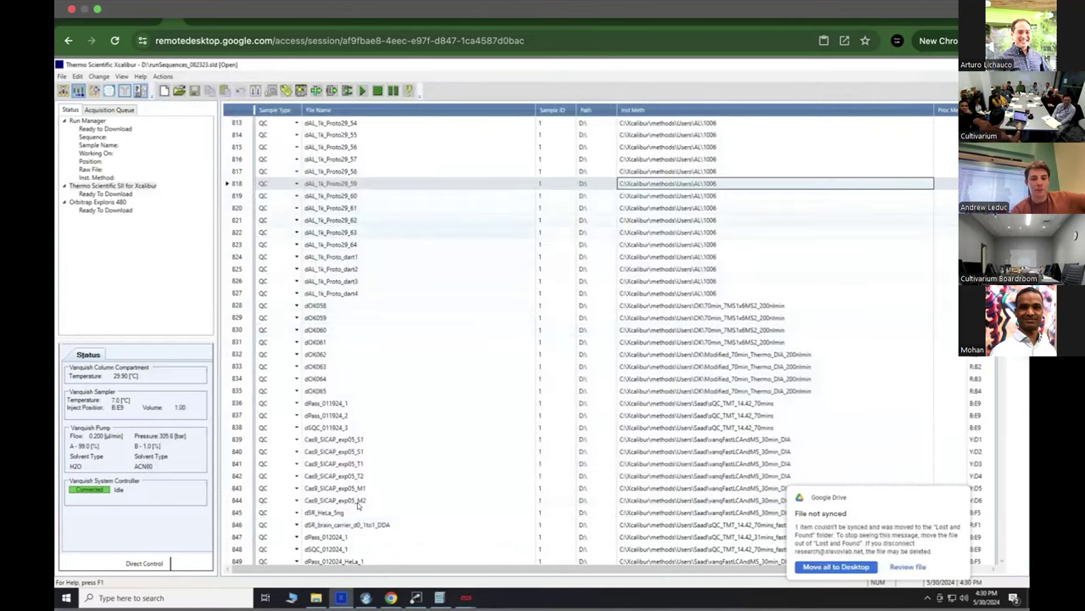
- Switch to MaxQuant.Live, quit the unconnected second instance and show the log messages of the listening instance
left_click(466, 598)
left_click(426, 547)
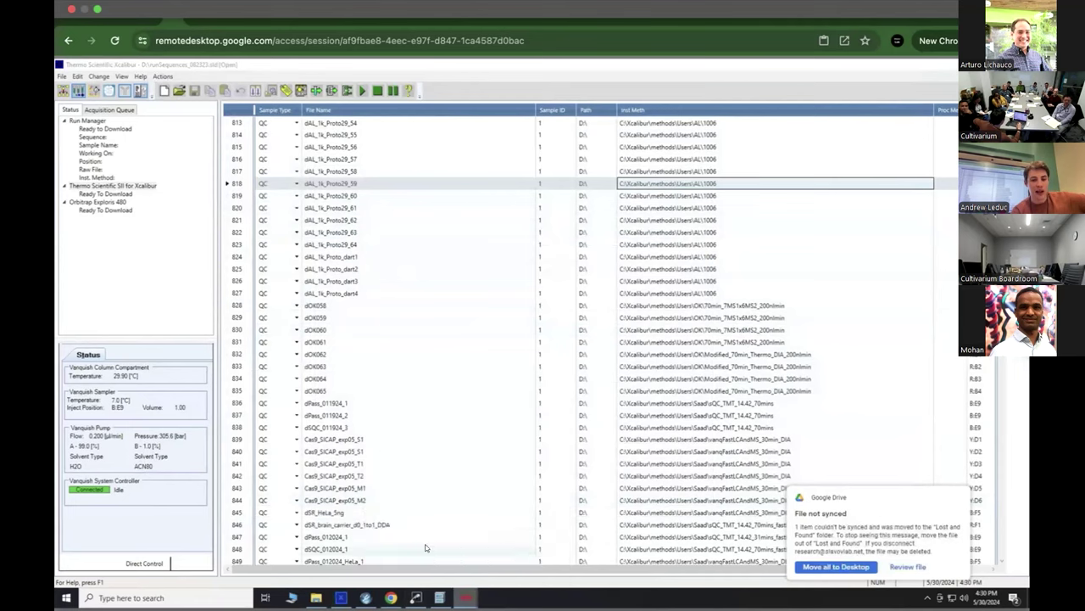
mouse_move(466, 598)
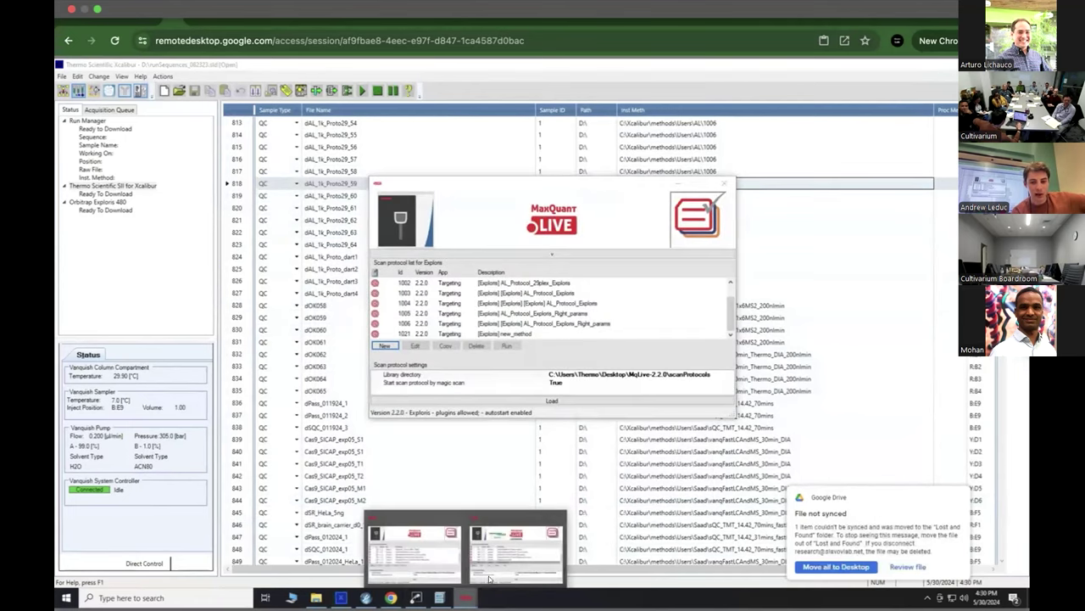
left_click(489, 576)
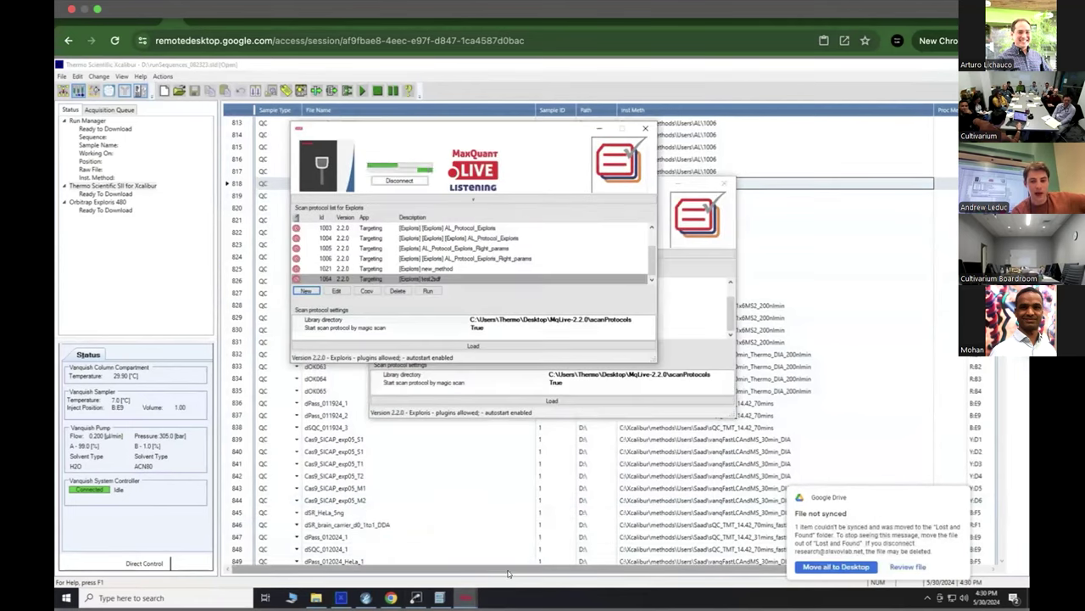
left_click(725, 184)
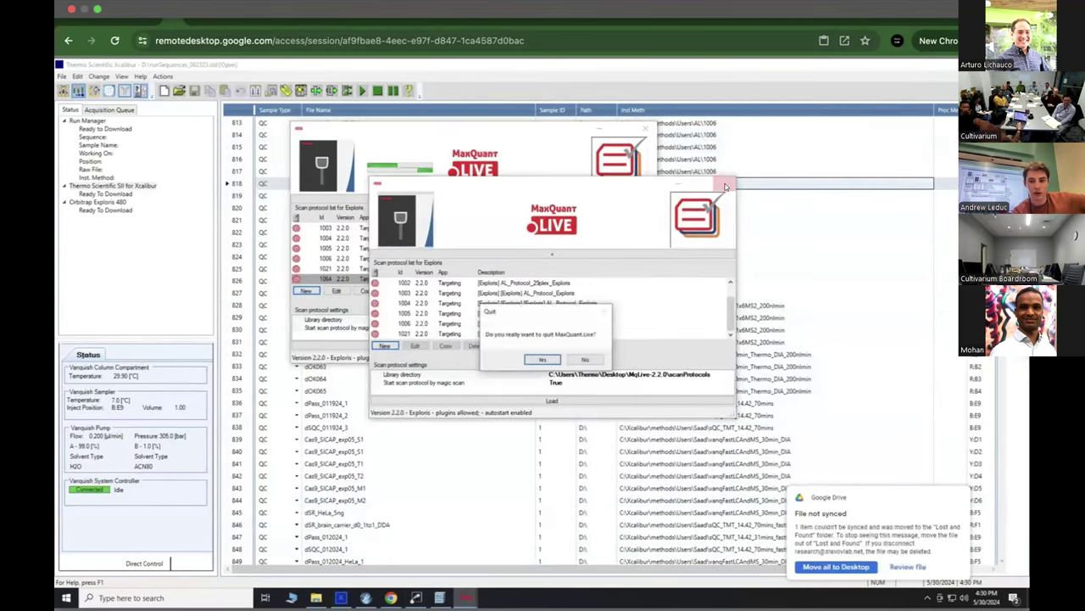
left_click(540, 359)
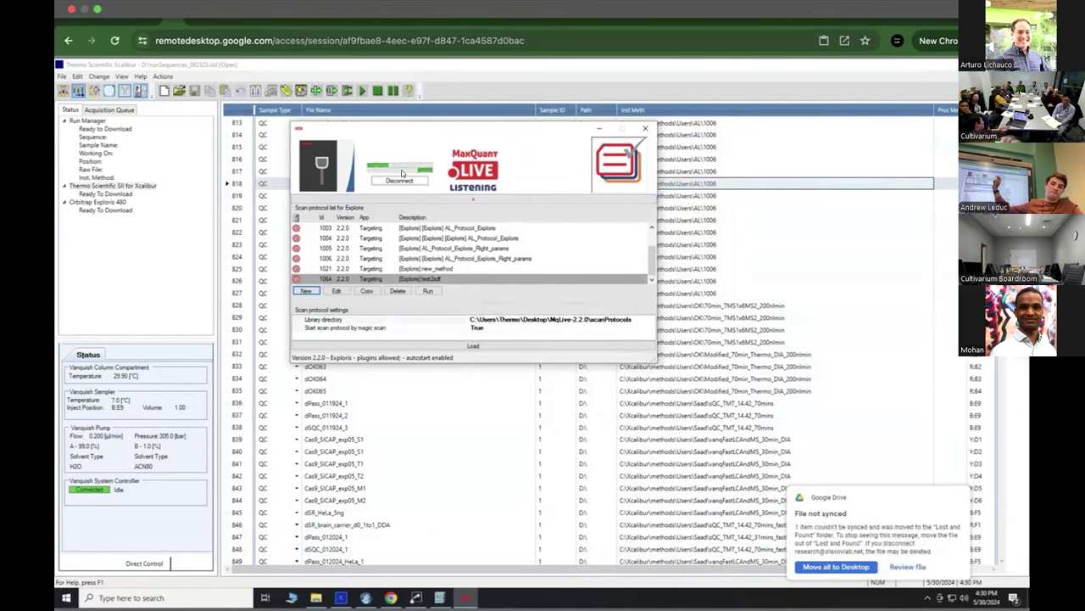
left_click(476, 163)
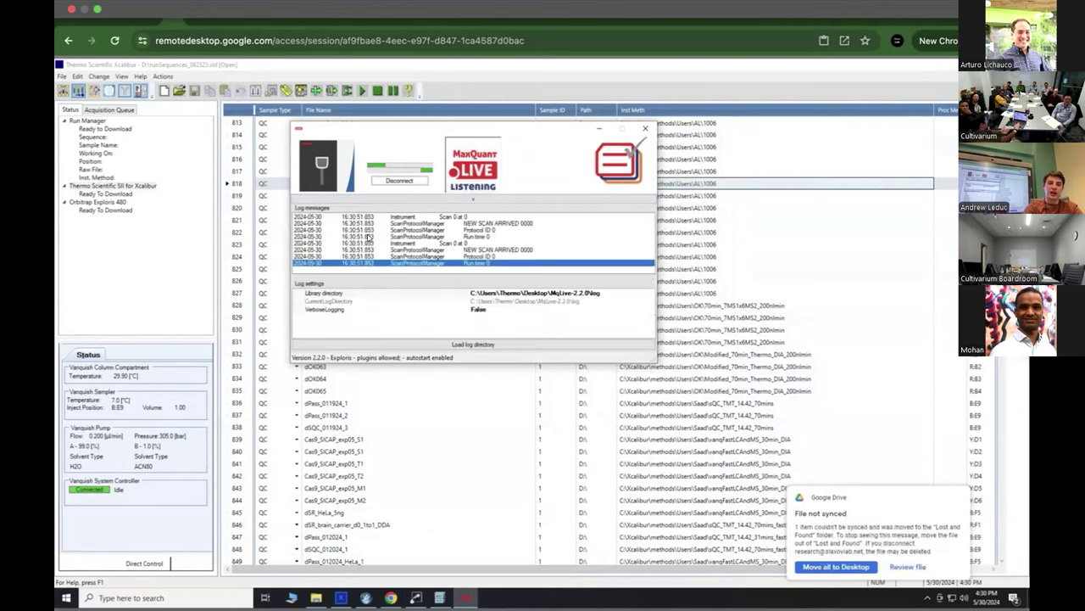
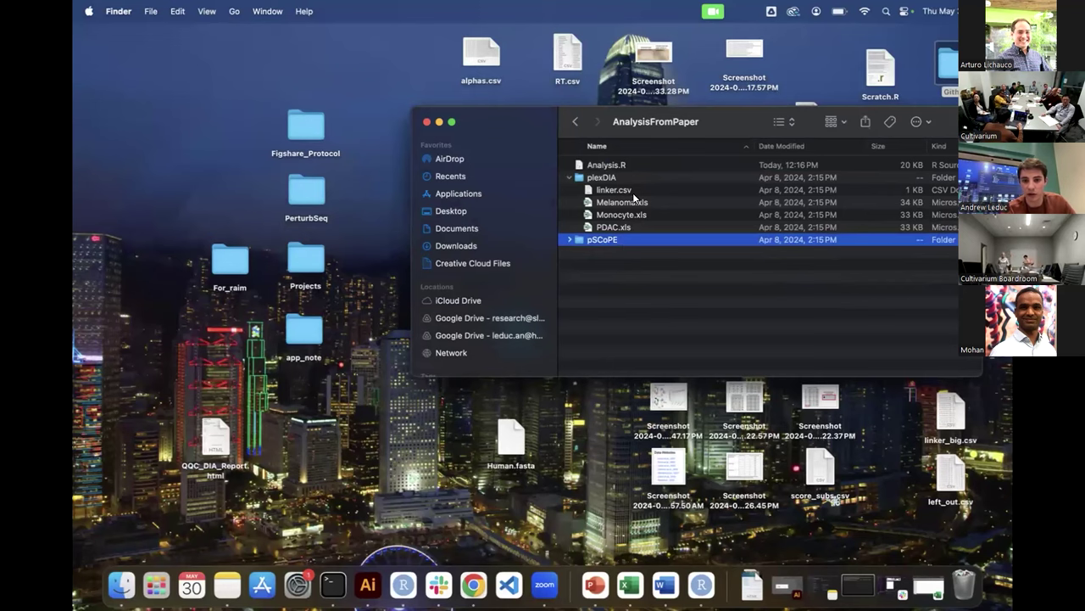
- Open linker.csv from the plexDIA folder in Microsoft Excel and widen the Run column to 23.83
mouse_move(721, 216)
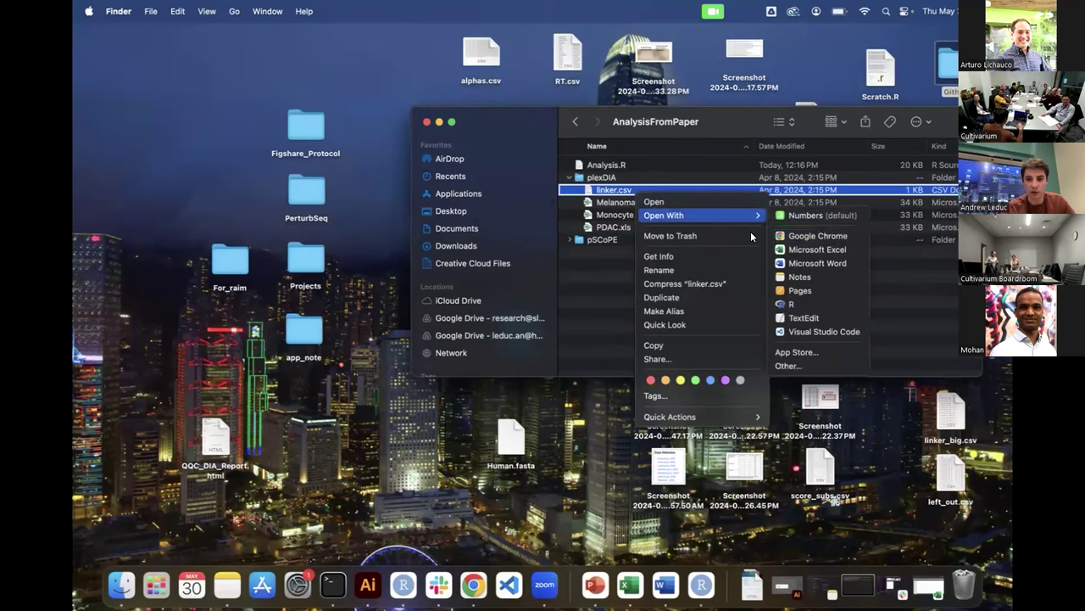
left_click(820, 249)
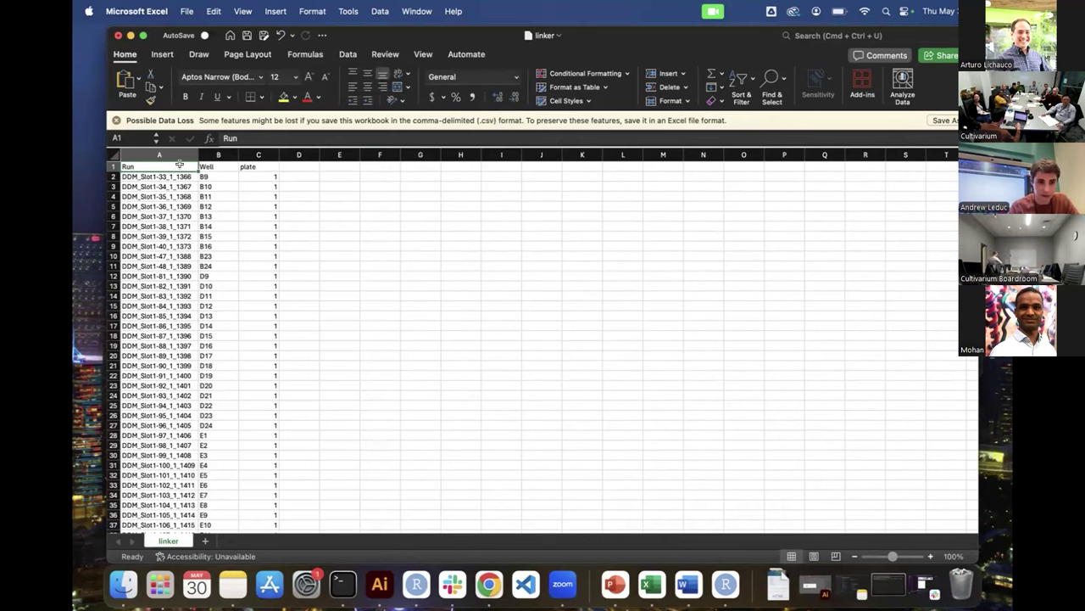
key("shift+Right")
key("shift+Right")
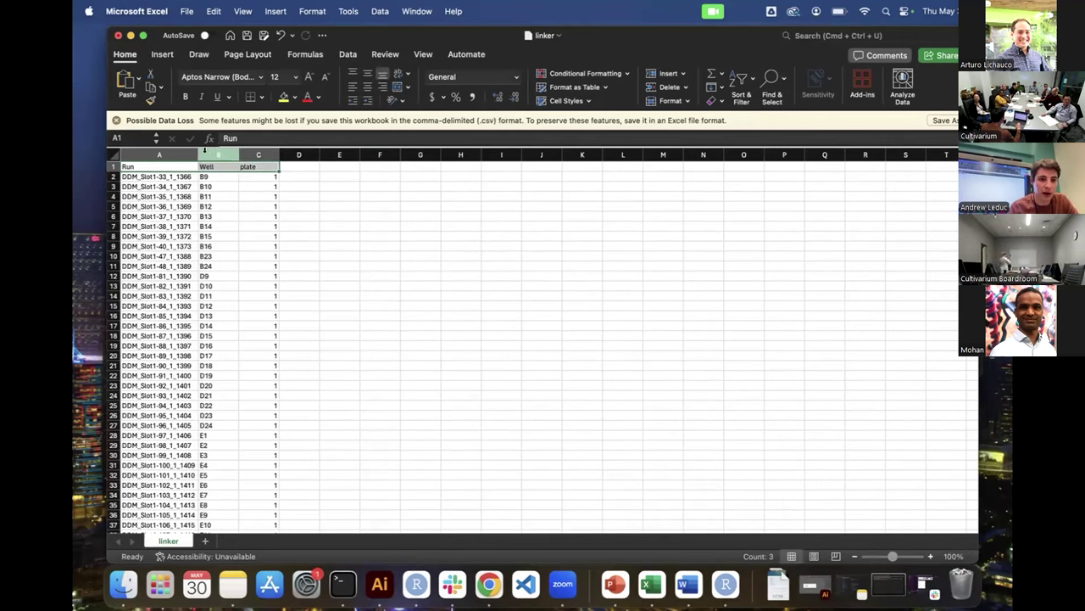
left_click_drag(196, 151, 208, 151)
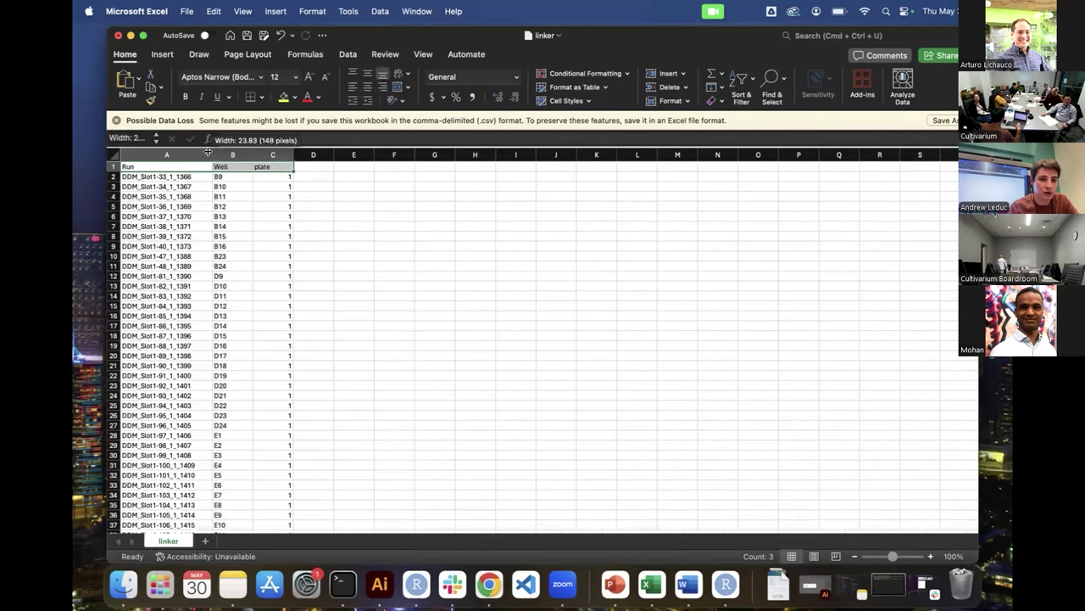
- Examine how the linker table maps each run to its well and plate, from the first entry to the last
left_click(172, 177)
left_click(110, 176)
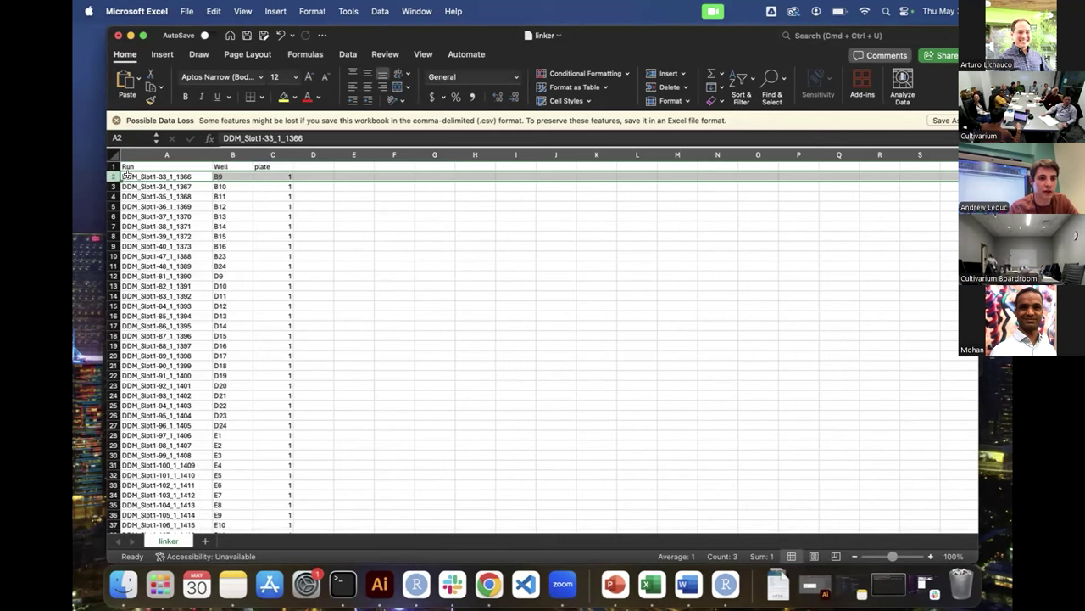
left_click(132, 178)
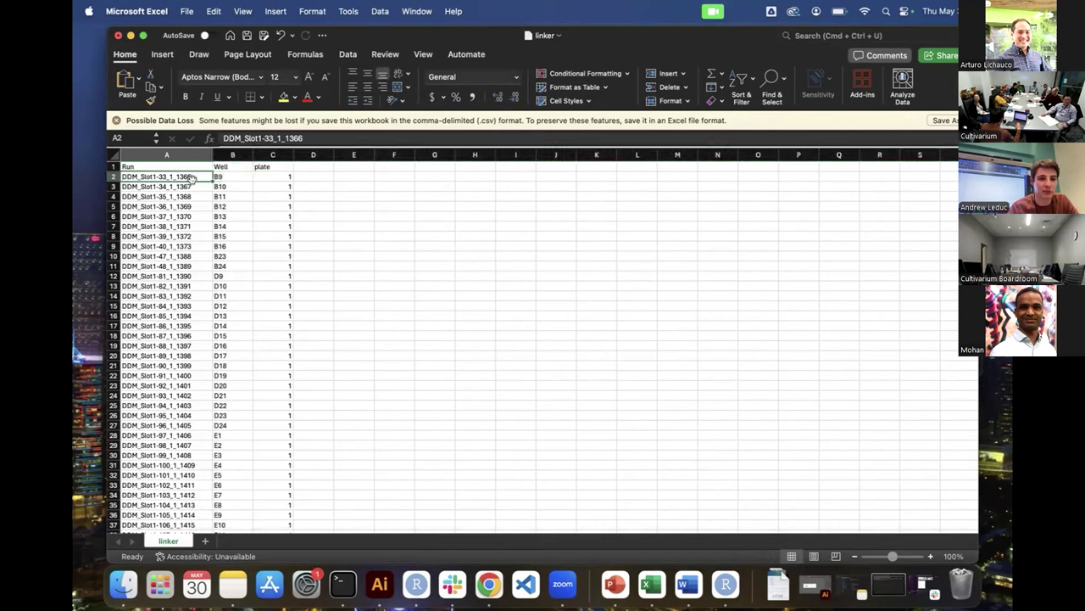
left_click(219, 176)
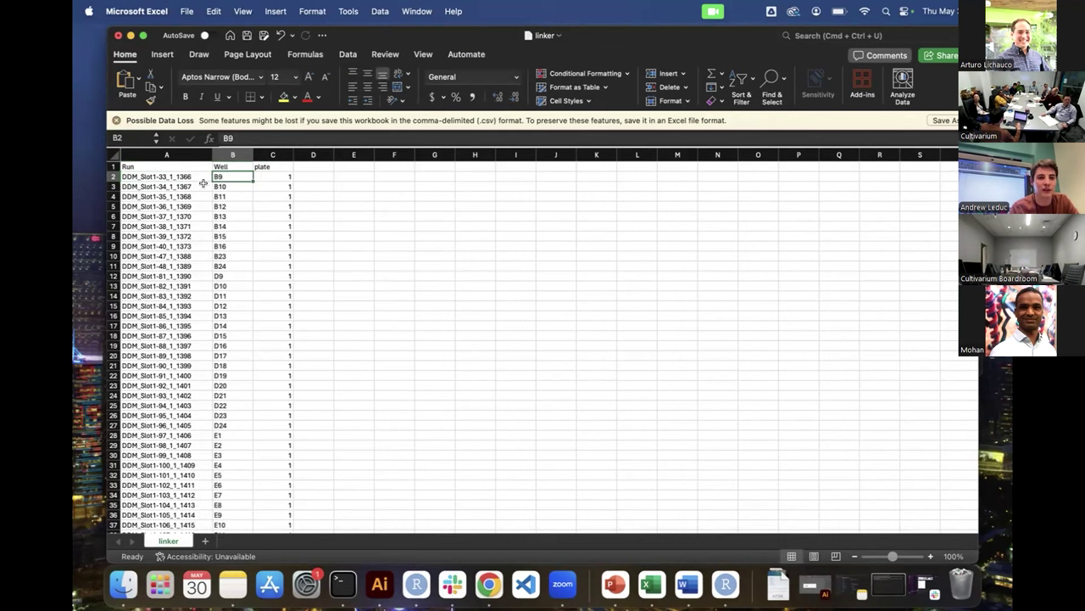
left_click_drag(180, 176, 275, 200)
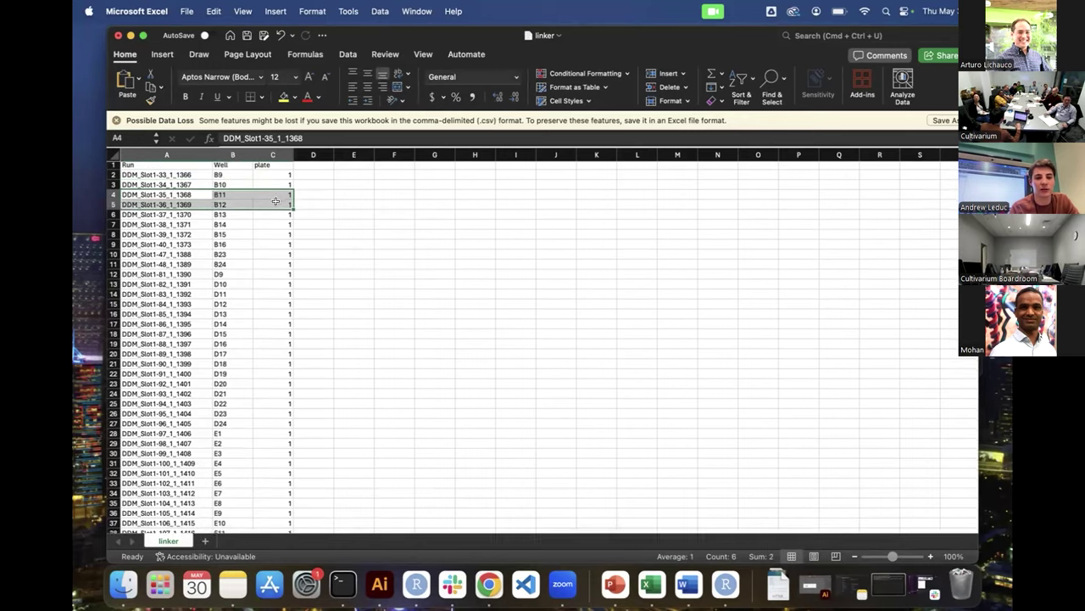
scroll(275, 200, "down", 9)
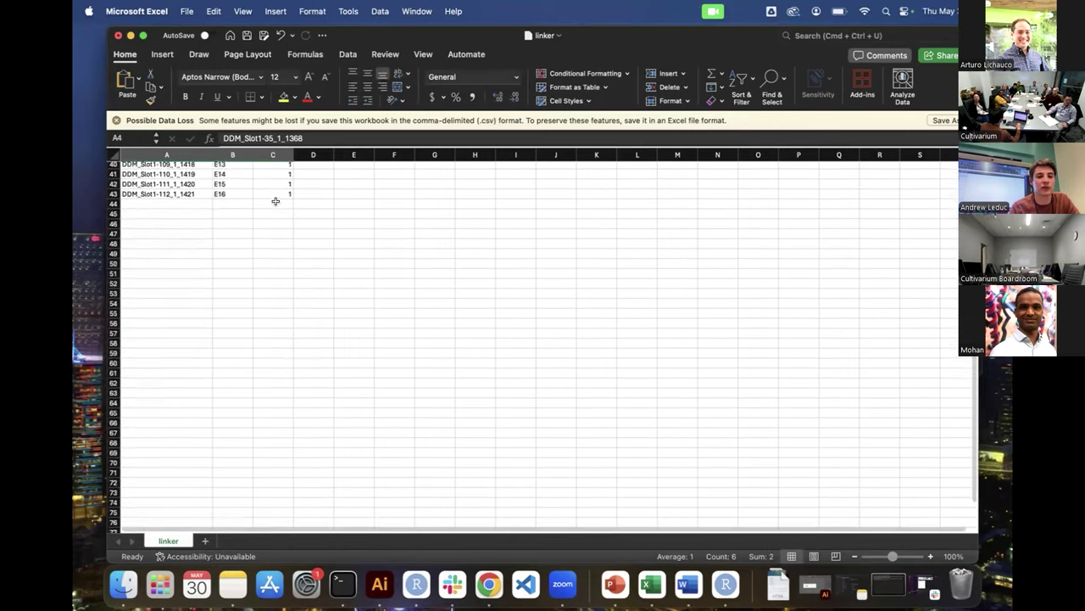
scroll(276, 200, "up", 9)
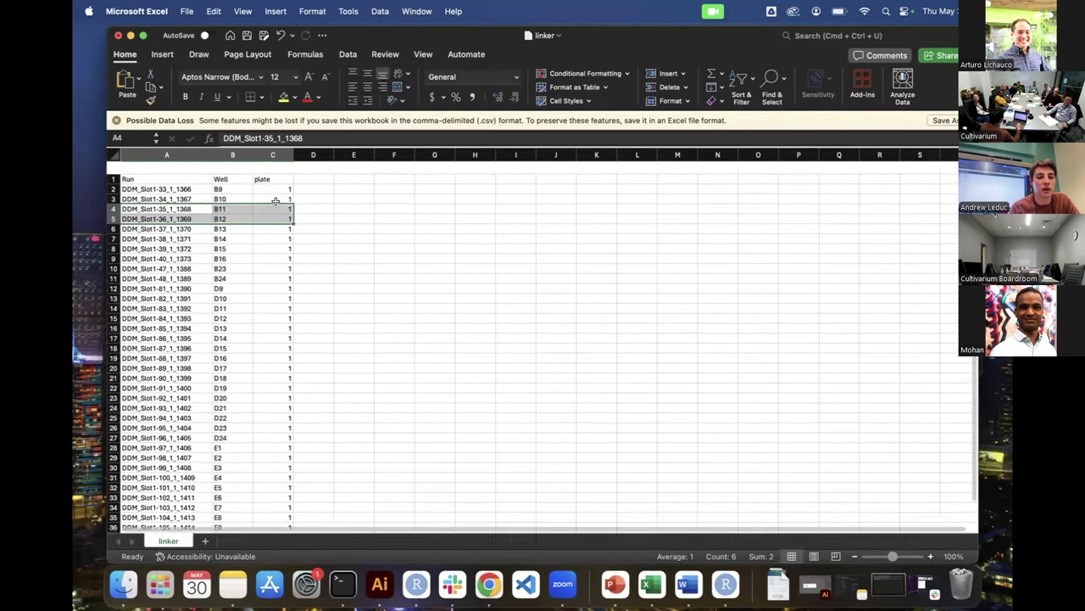
left_click(341, 197)
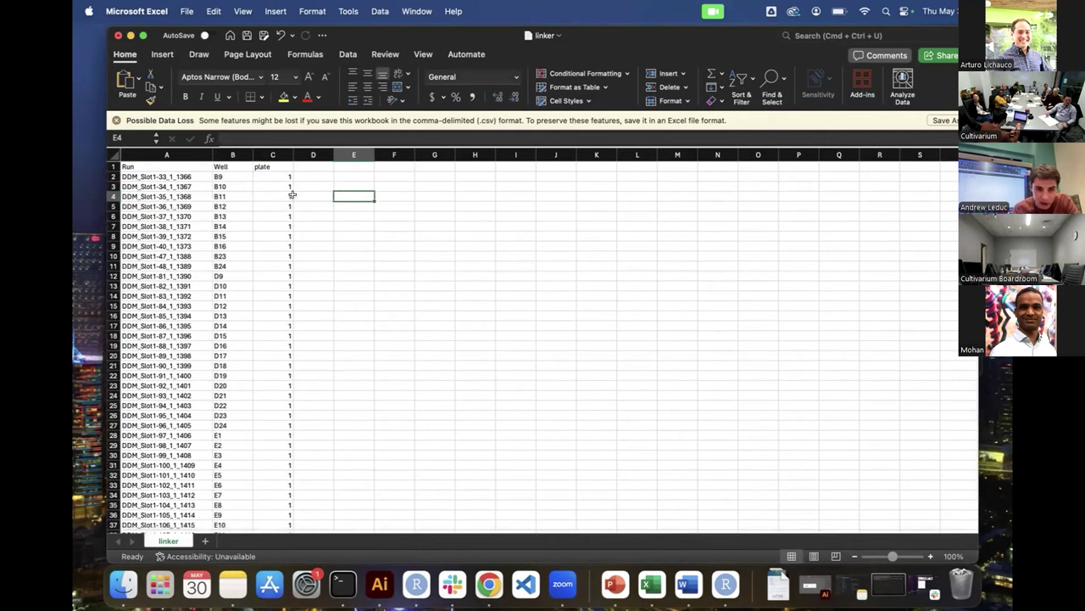
scroll(221, 203, "down", 2)
scroll(218, 242, "up", 2)
- Highlight rows 2 to 37 of the linker table and check the remaining run entries below them
left_click_drag(109, 175, 105, 525)
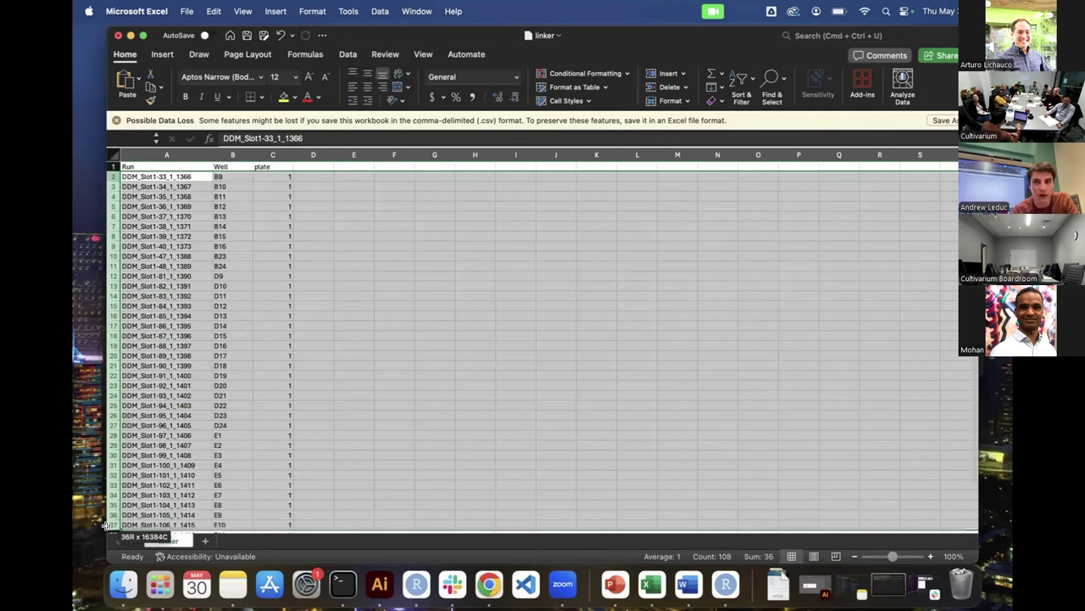
scroll(215, 430, "down", 3)
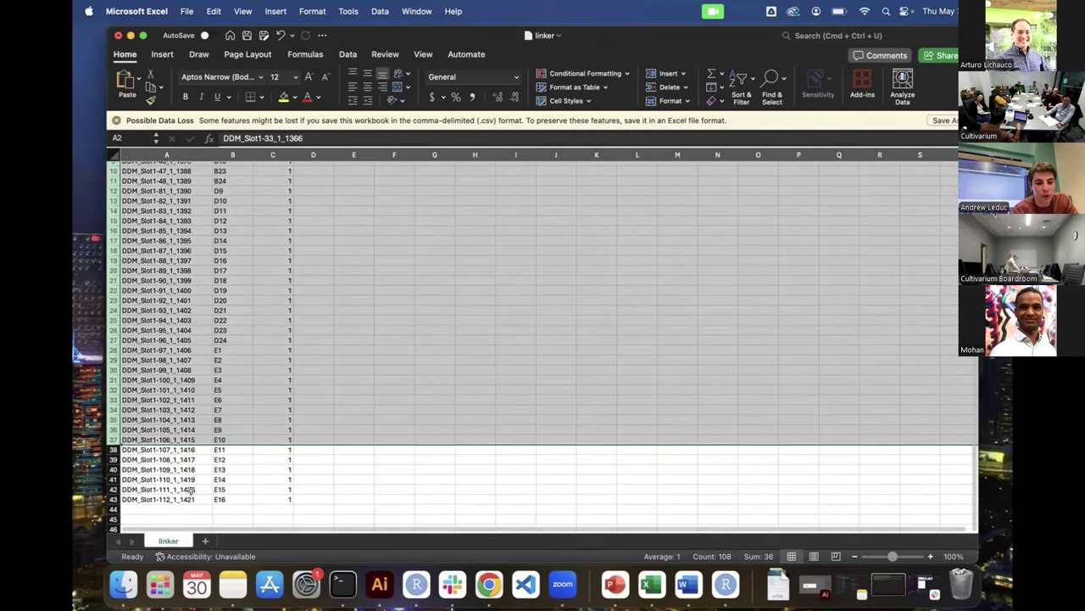
scroll(192, 490, "up", 3)
left_click(232, 348)
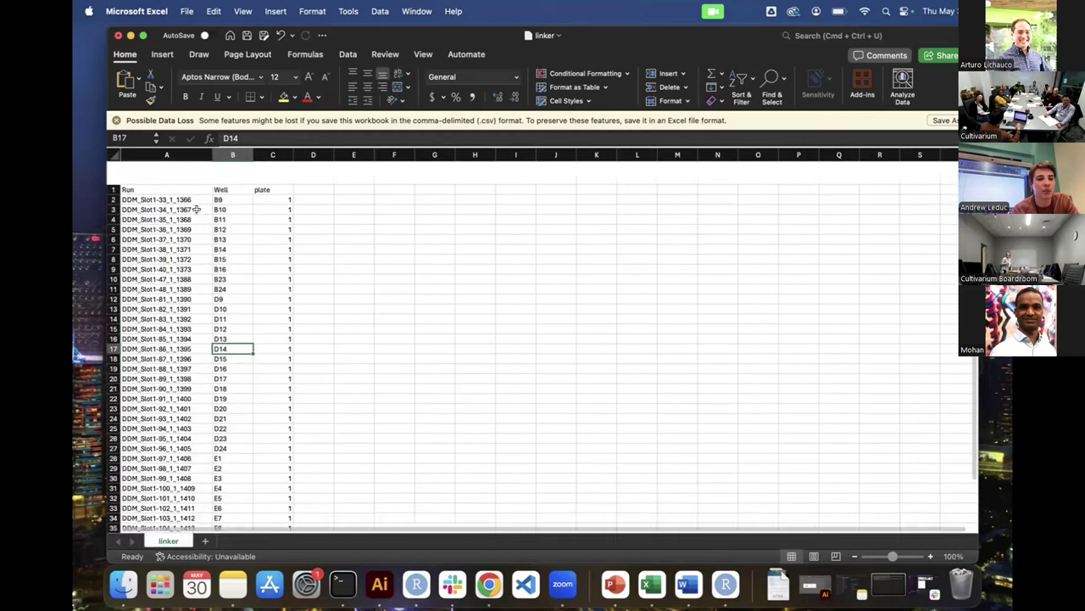
- Inspect the number at the end of the run names in cells A2 and A3
left_click(196, 176)
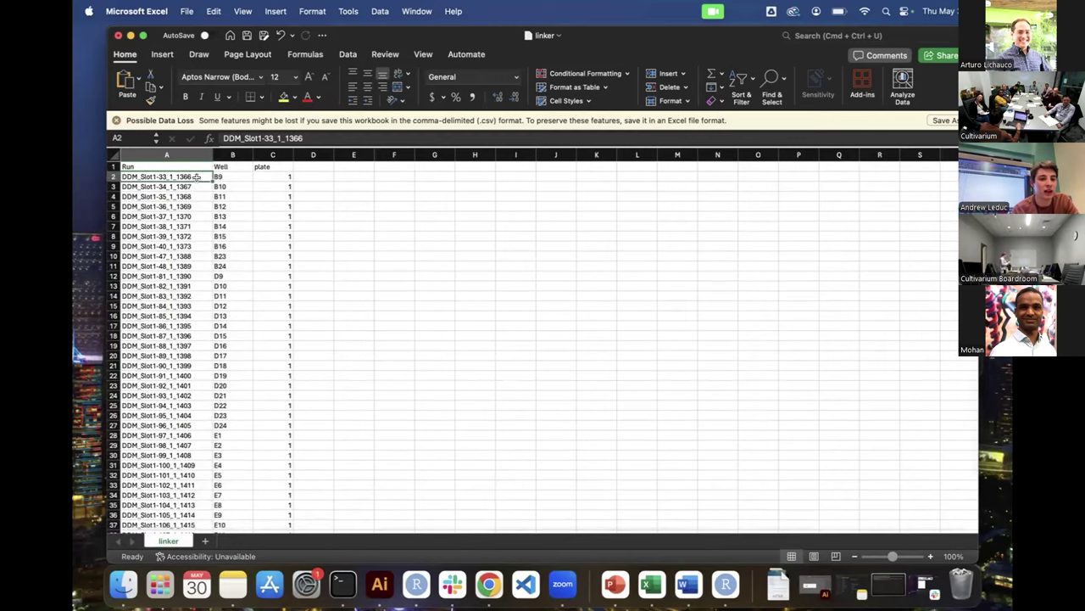
double_click(197, 175)
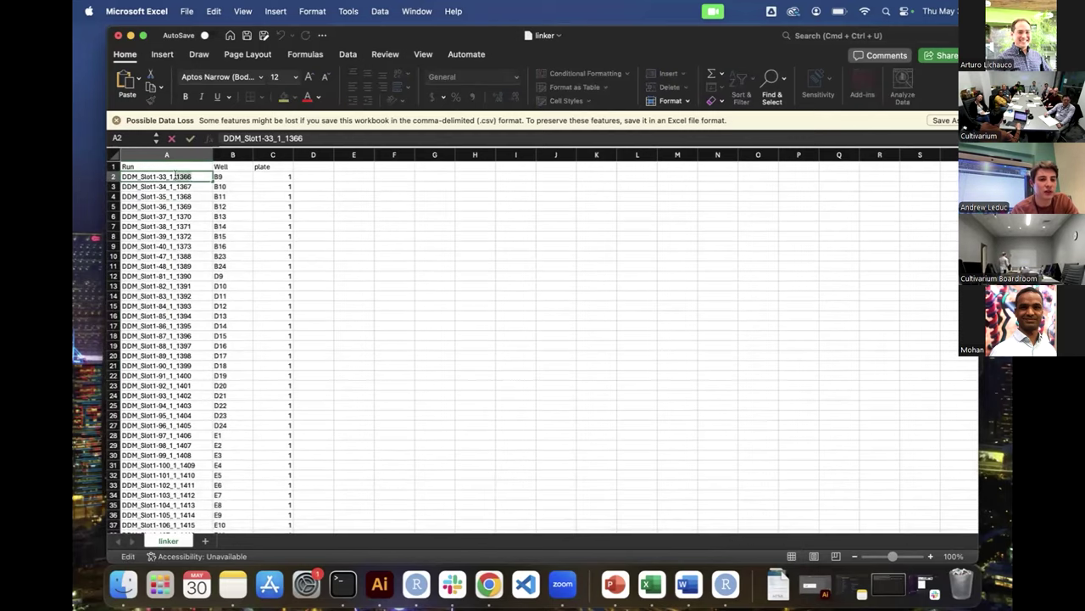
left_click(198, 186)
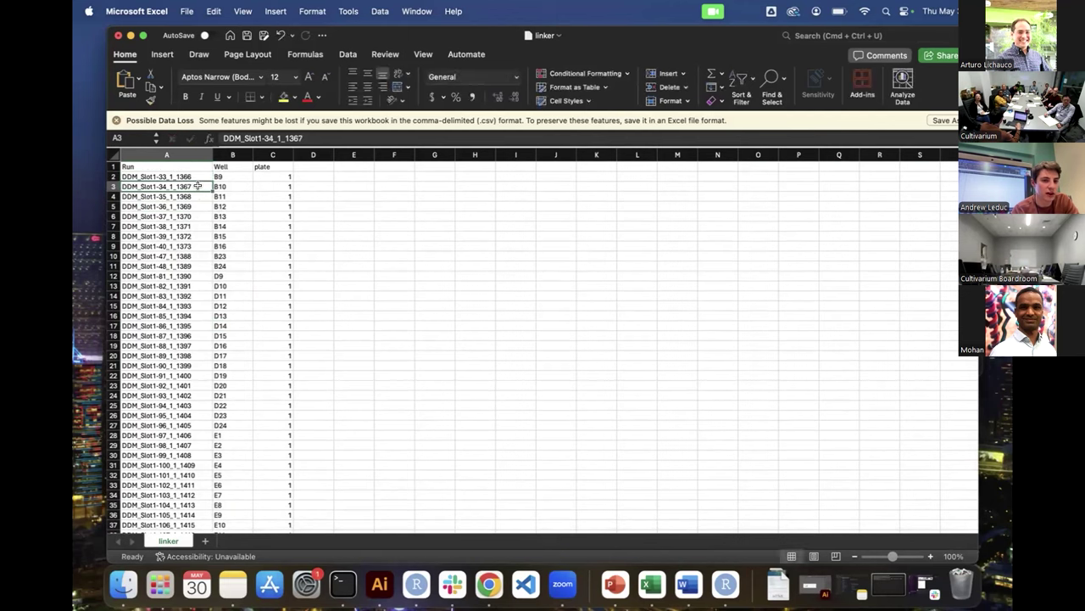
double_click(198, 186)
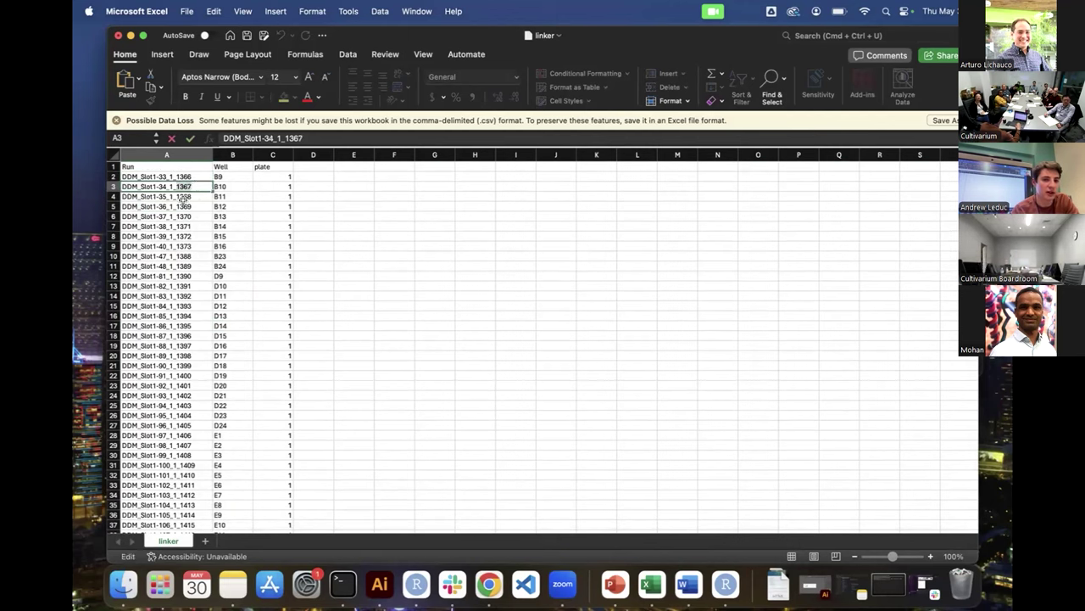
- Leave cell A3 of the linker table without changing it and minimize the workbook
scroll(203, 216, "up", 2)
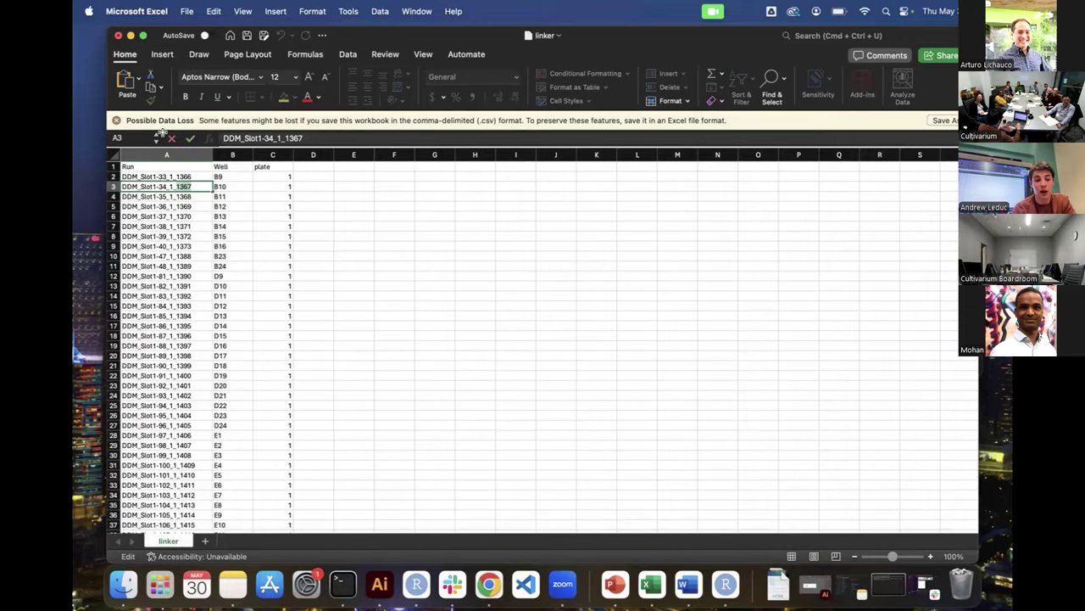
left_click(312, 246)
left_click(395, 275)
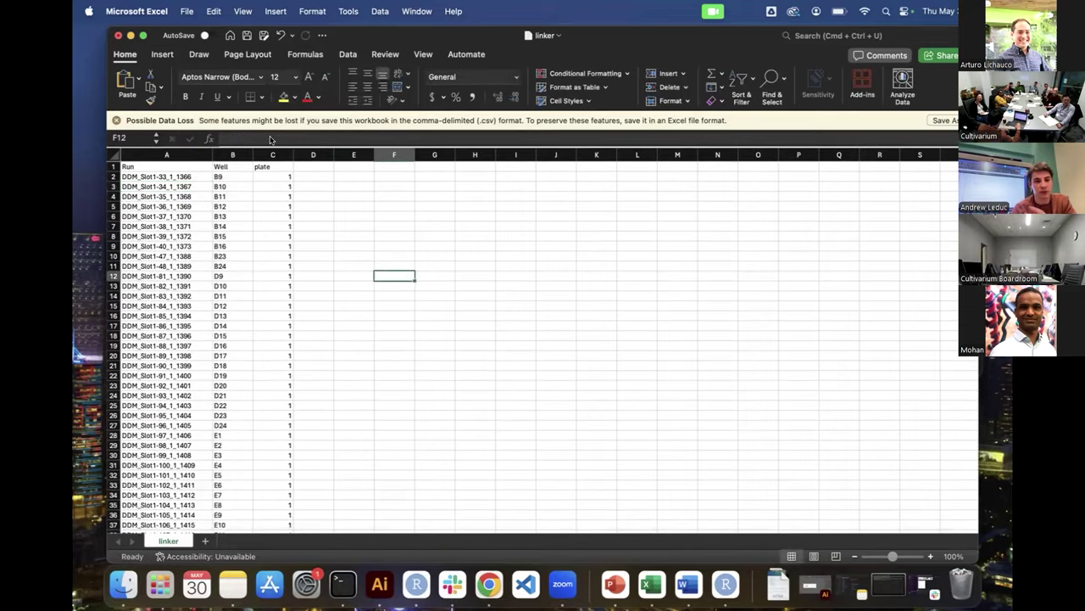
left_click(129, 36)
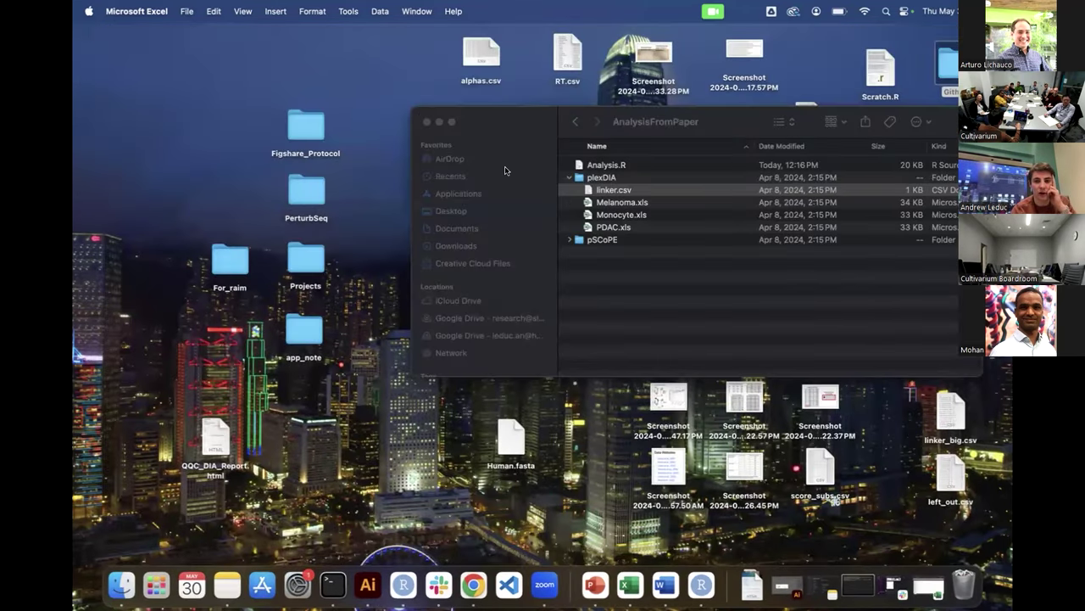
- Switch to Google Chrome and open the root of the QuantQC repository on GitHub
key("ctrl+Right")
key("ctrl+Right")
key("ctrl+Right")
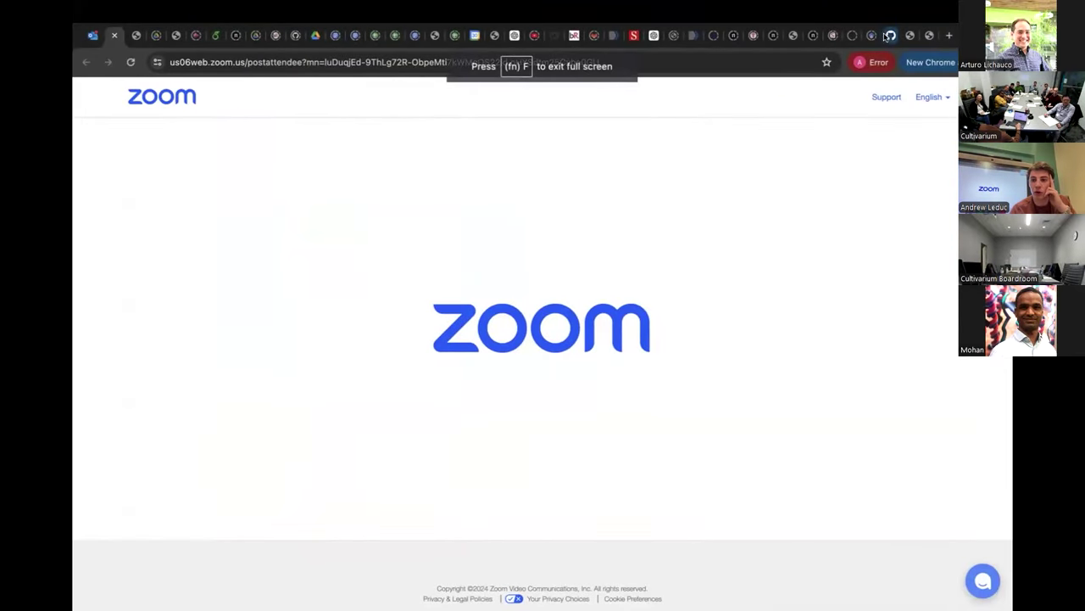
left_click(888, 36)
left_click(294, 162)
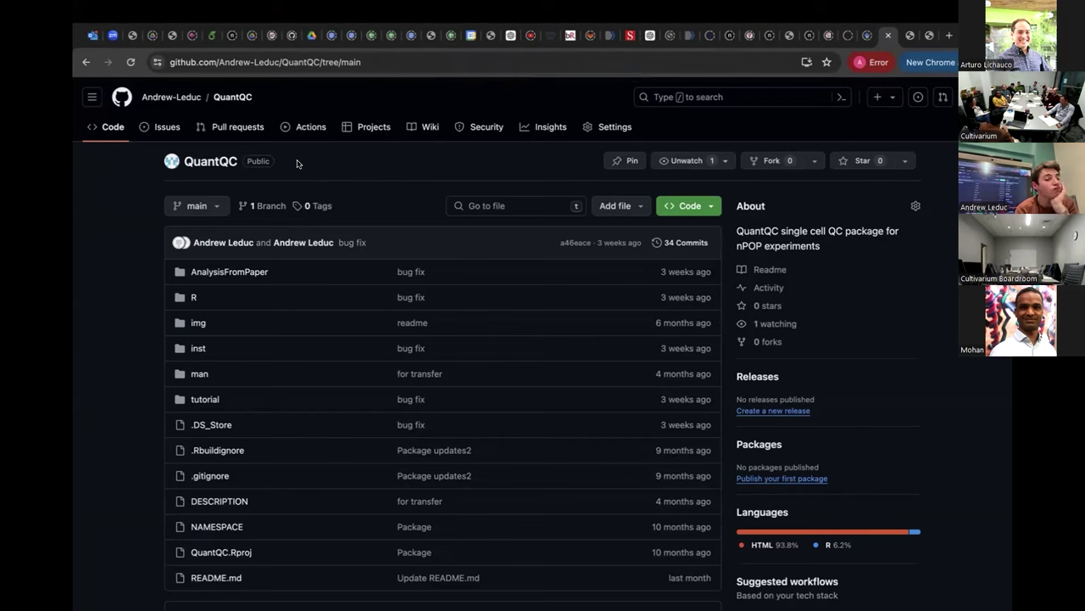
- Open Labels.fld from the repository's inst/extdata/29plex_files folder and look through its contents
left_click(197, 350)
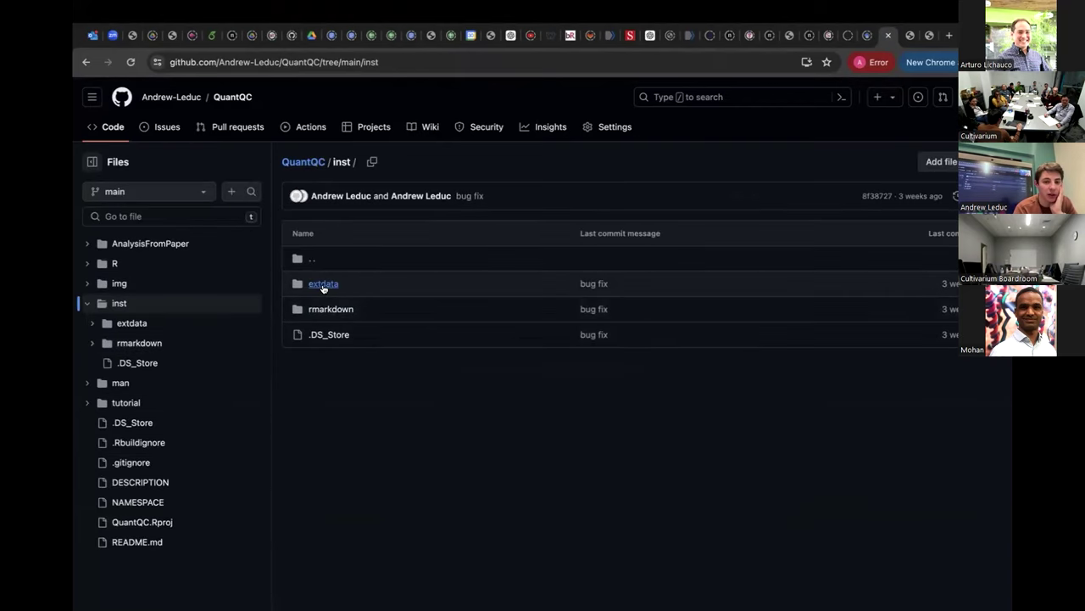
left_click(323, 284)
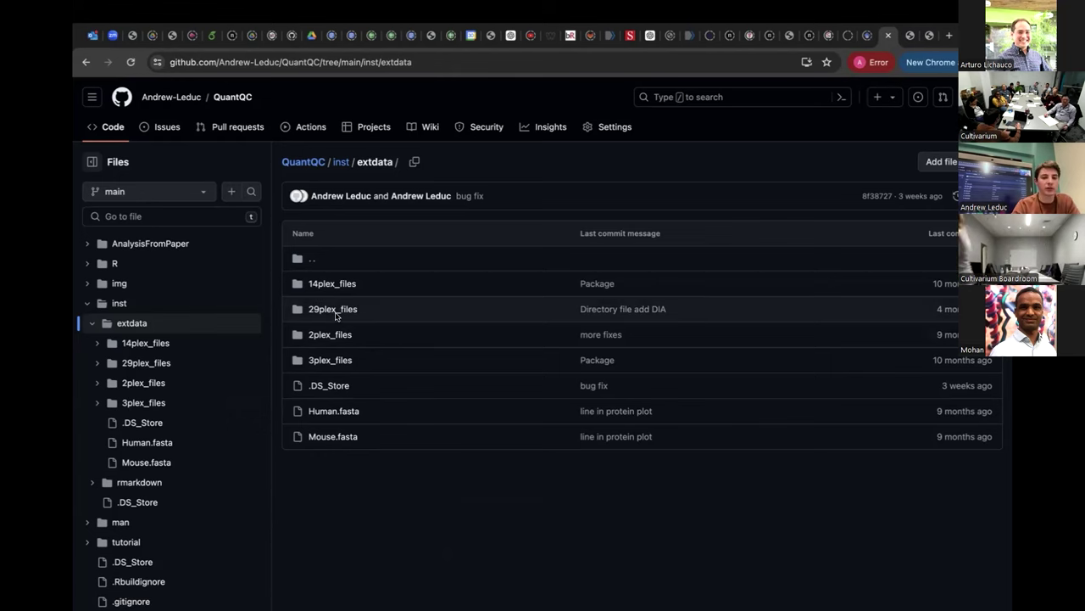
left_click(337, 312)
left_click(326, 310)
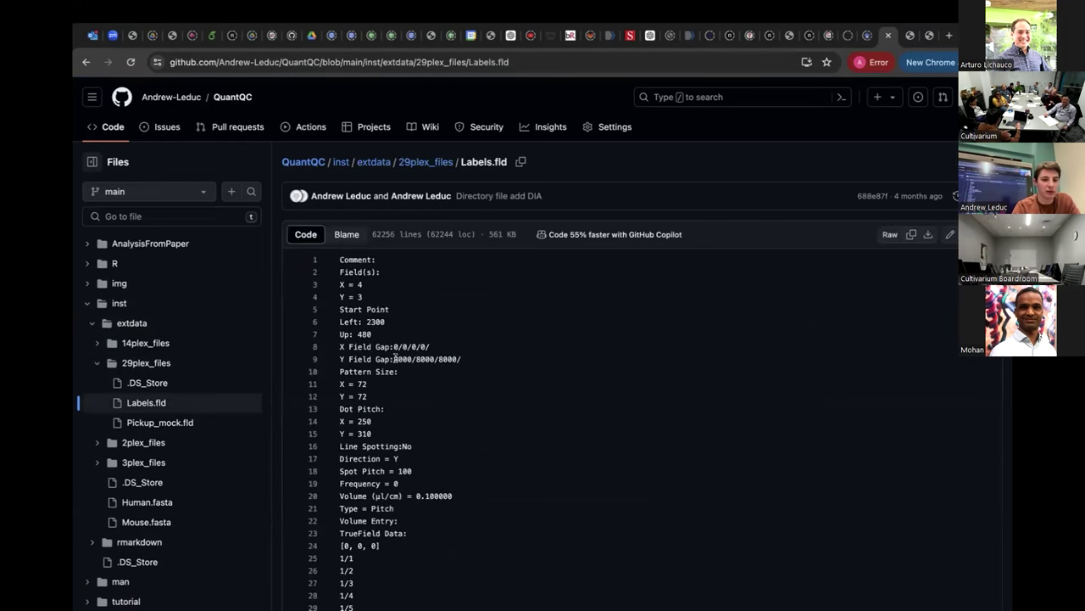
scroll(460, 484, "down", 17)
scroll(462, 486, "up", 17)
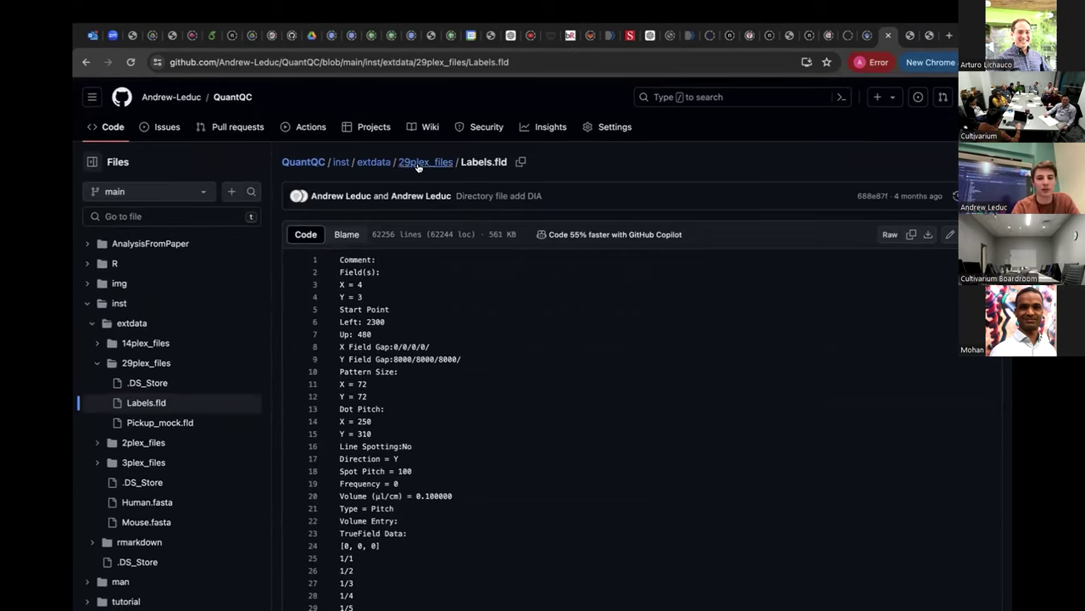
- Return to the QuantQC repository root and open its tutorial folder
left_click(418, 164)
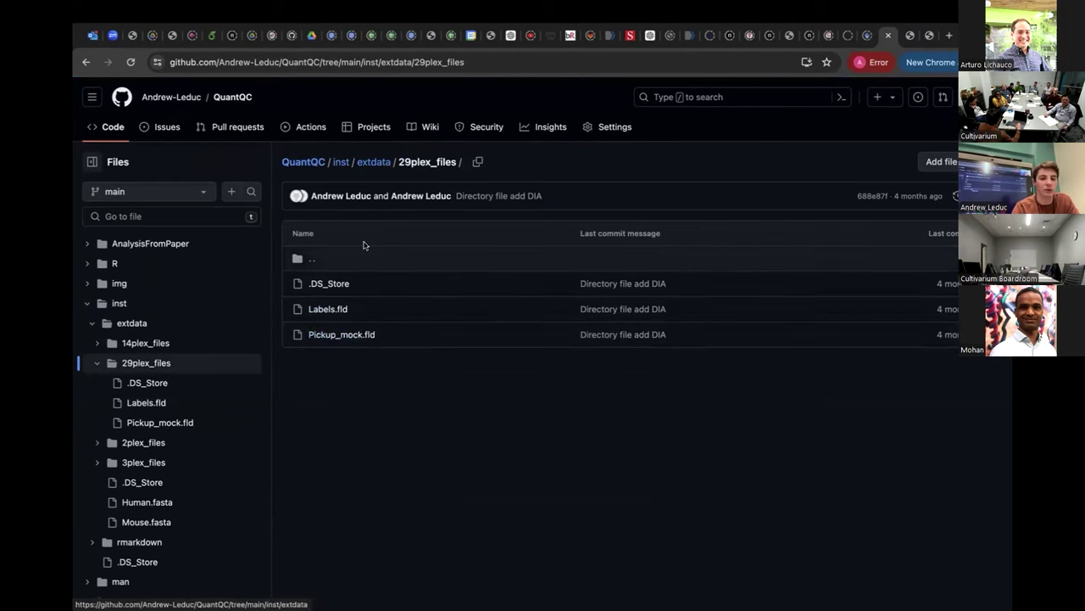
left_click(379, 162)
left_click(304, 162)
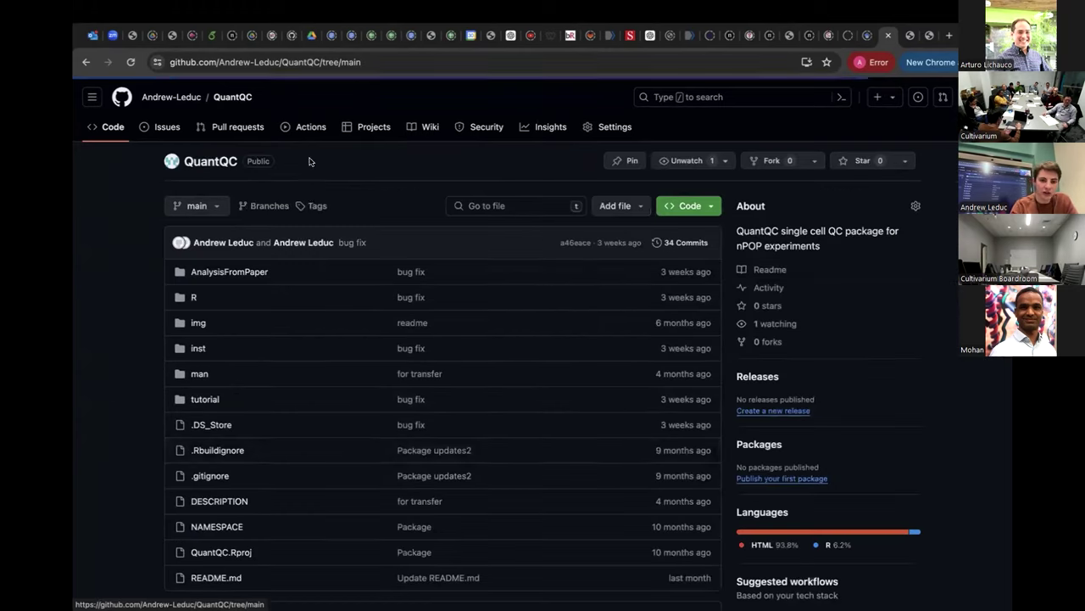
scroll(480, 456, "down", 1)
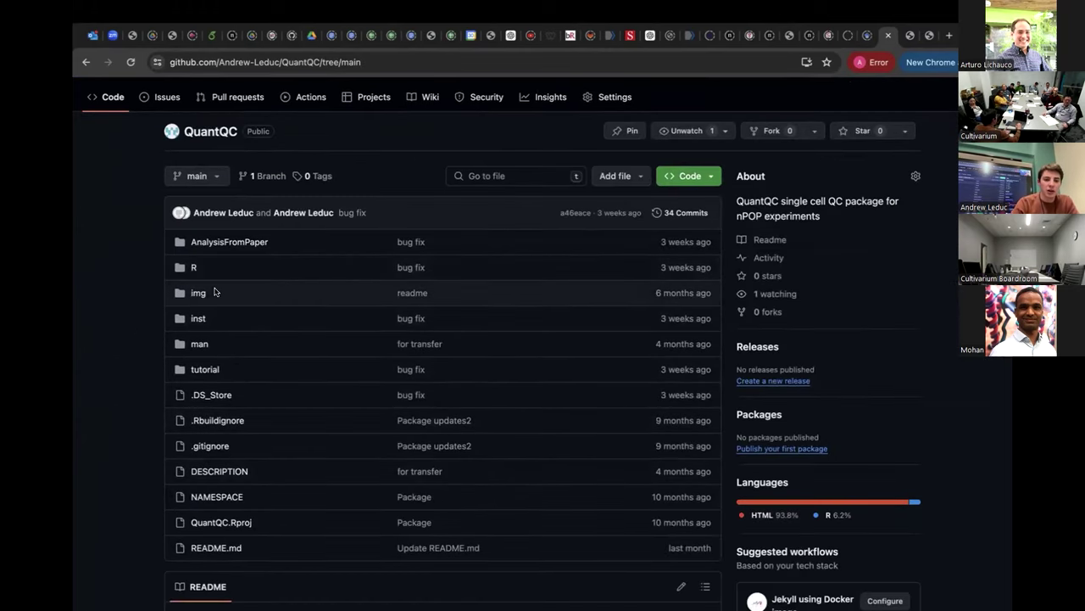
scroll(216, 288, "down", 5)
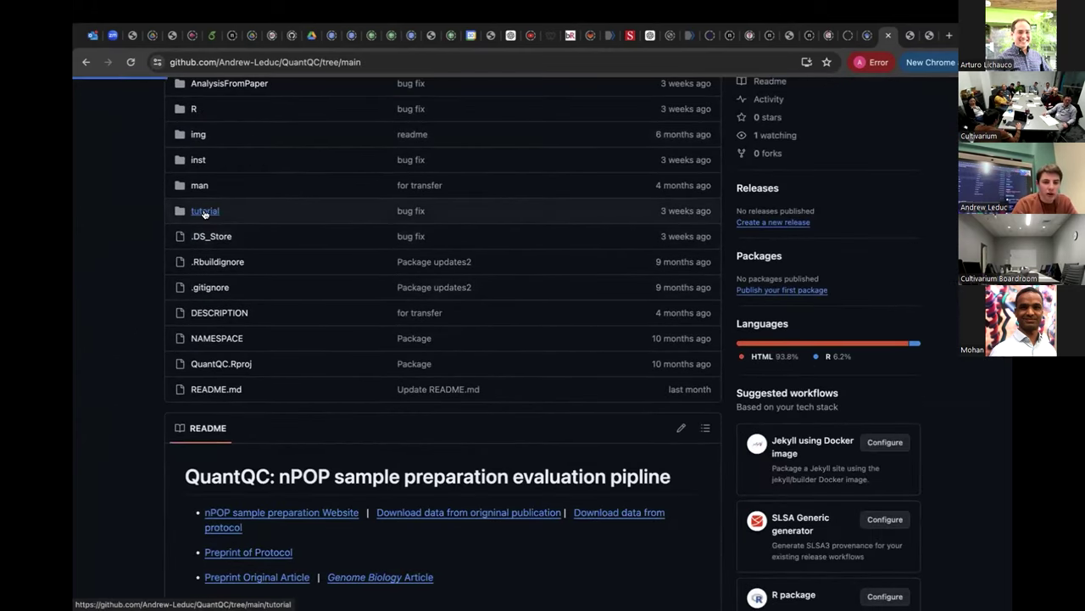
left_click(205, 212)
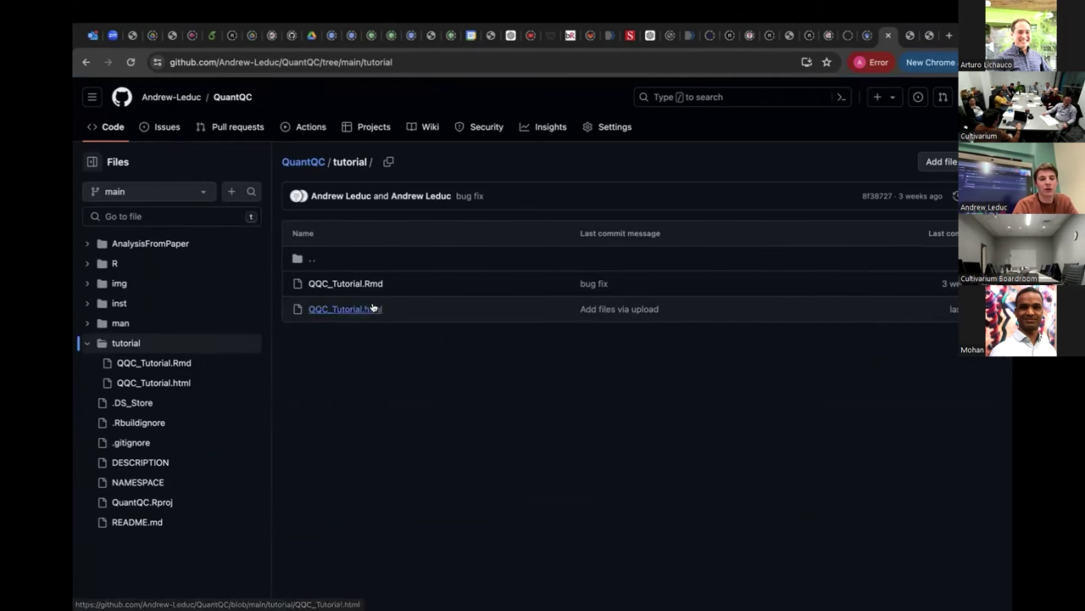
- Look over the QuantQC Tutorial page's contents and highlight the setup code from library(QuantQC) through the PDAC_f line
left_click(909, 36)
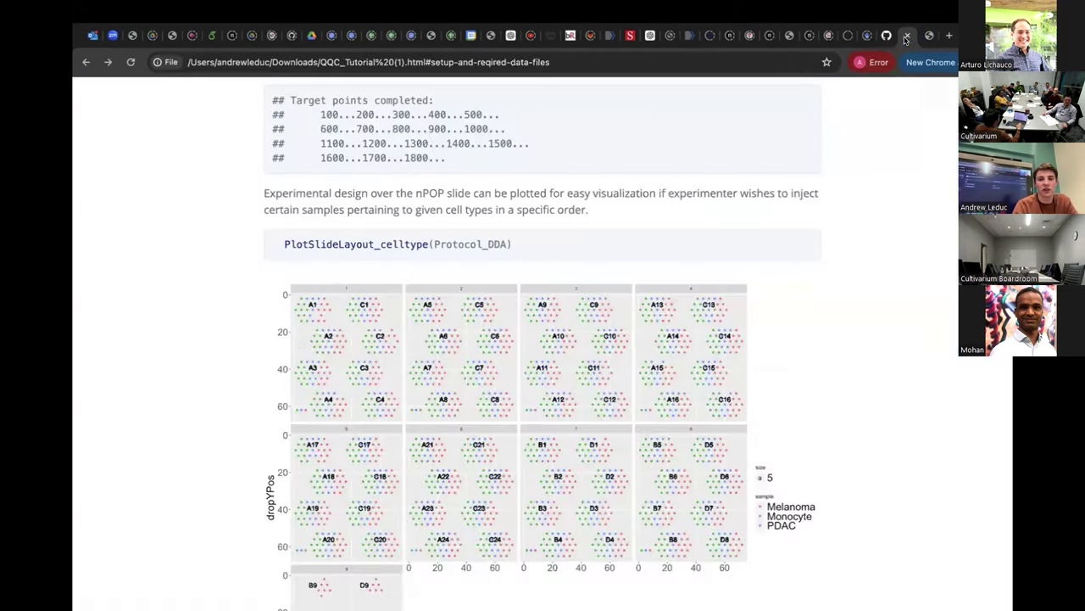
scroll(579, 210, "up", 15)
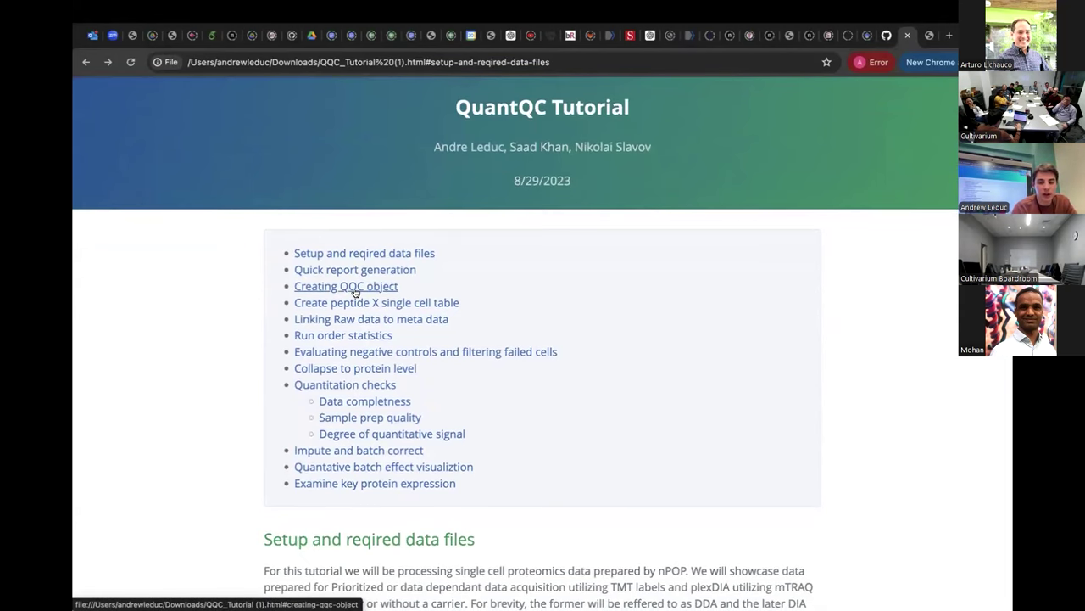
scroll(356, 280, "down", 1)
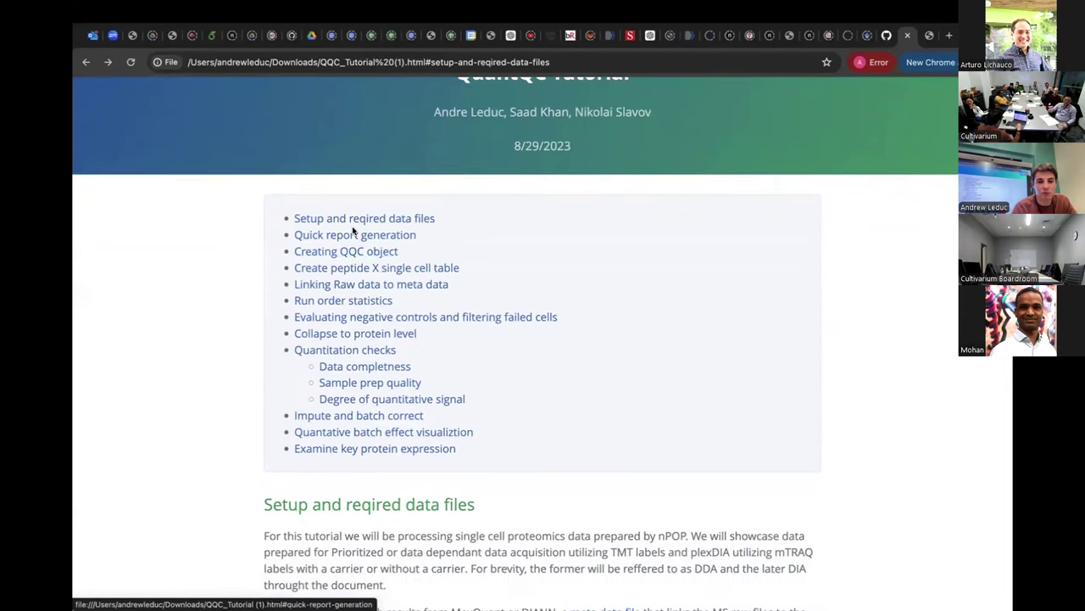
scroll(356, 254, "down", 10)
left_click_drag(273, 328, 280, 536)
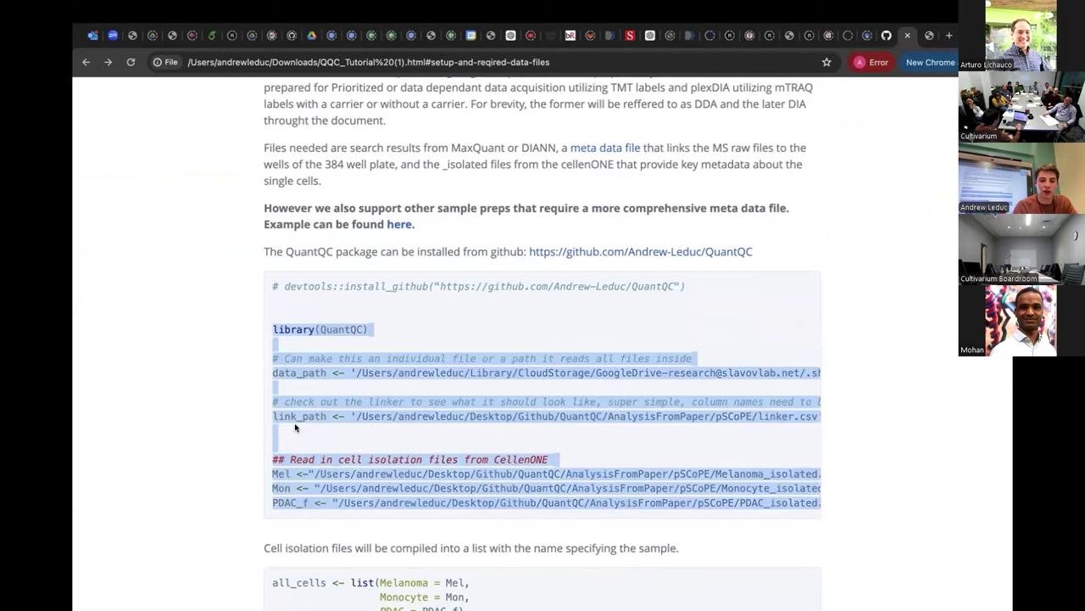
scroll(295, 427, "down", 1)
scroll(322, 381, "up", 10)
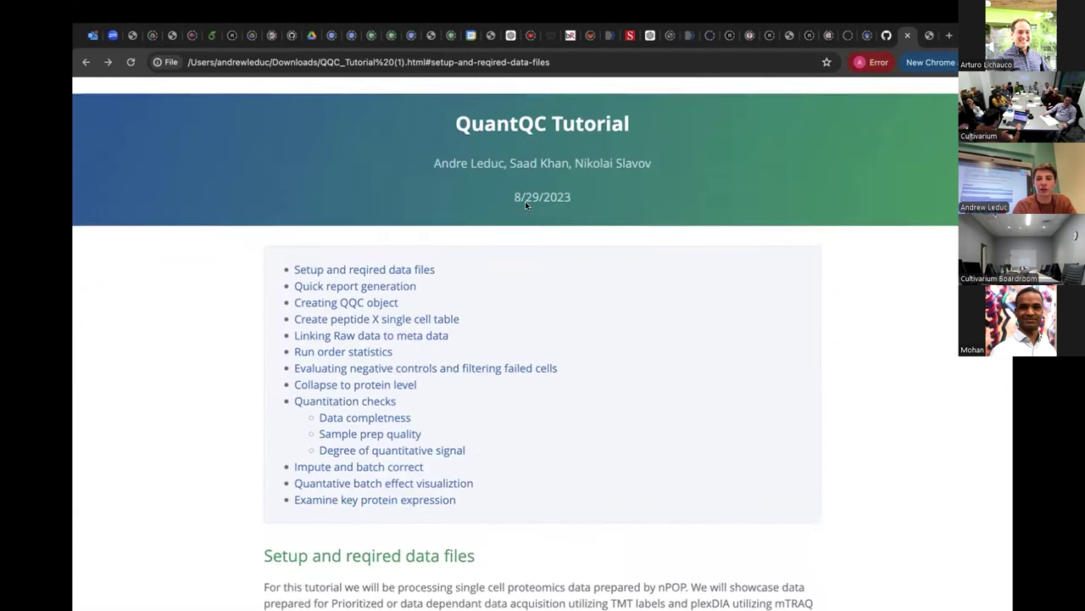
- View the files in the QuantQC repository's AnalysisFromPaper/plexDIA folder on GitHub and return to the repository root
left_click(885, 35)
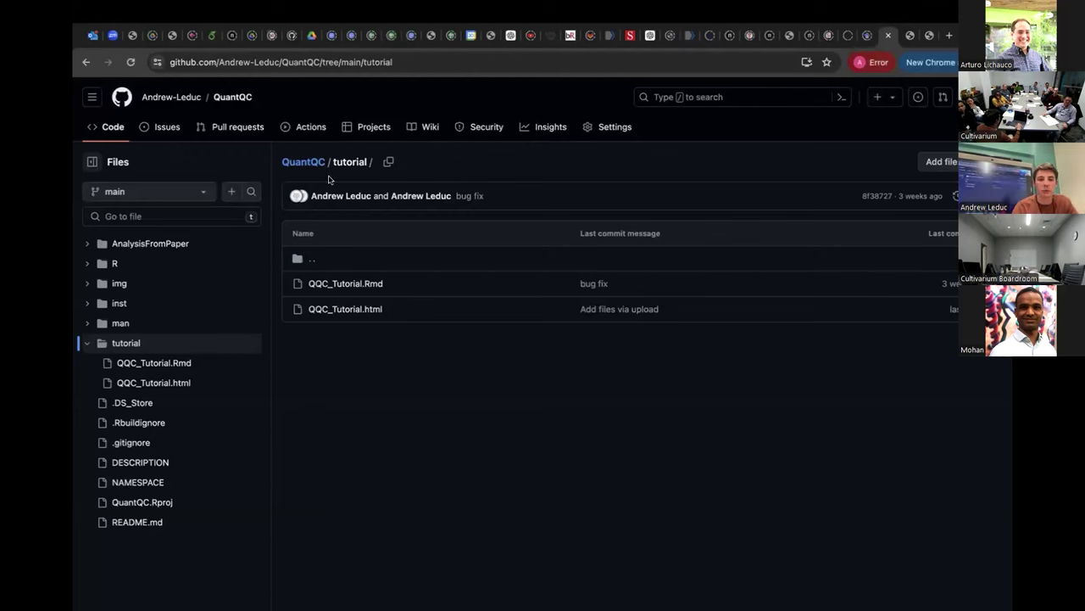
left_click(303, 162)
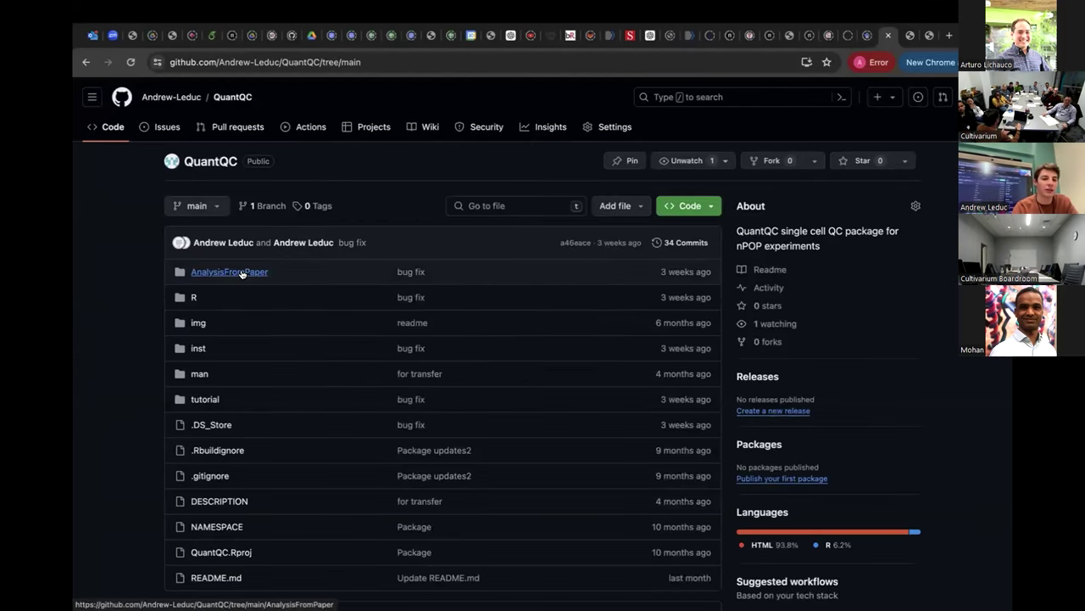
left_click(241, 273)
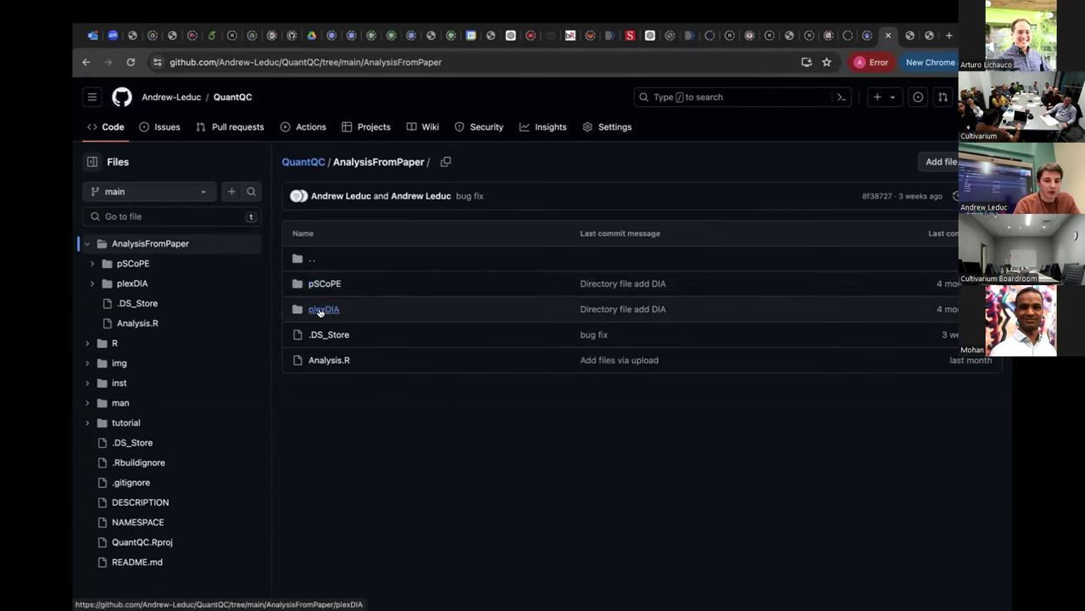
left_click(324, 310)
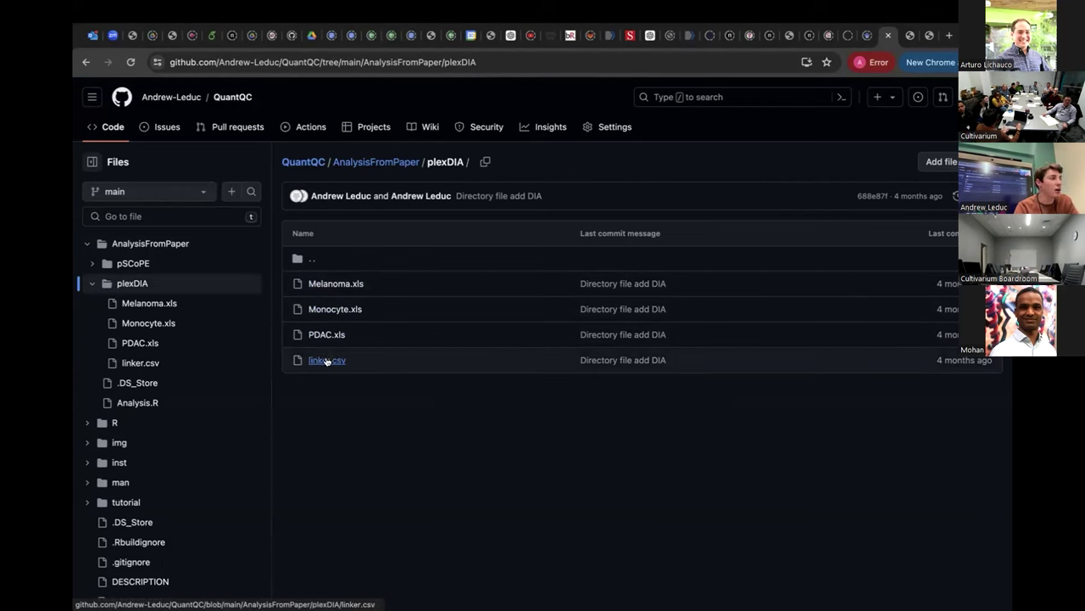
left_click(310, 260)
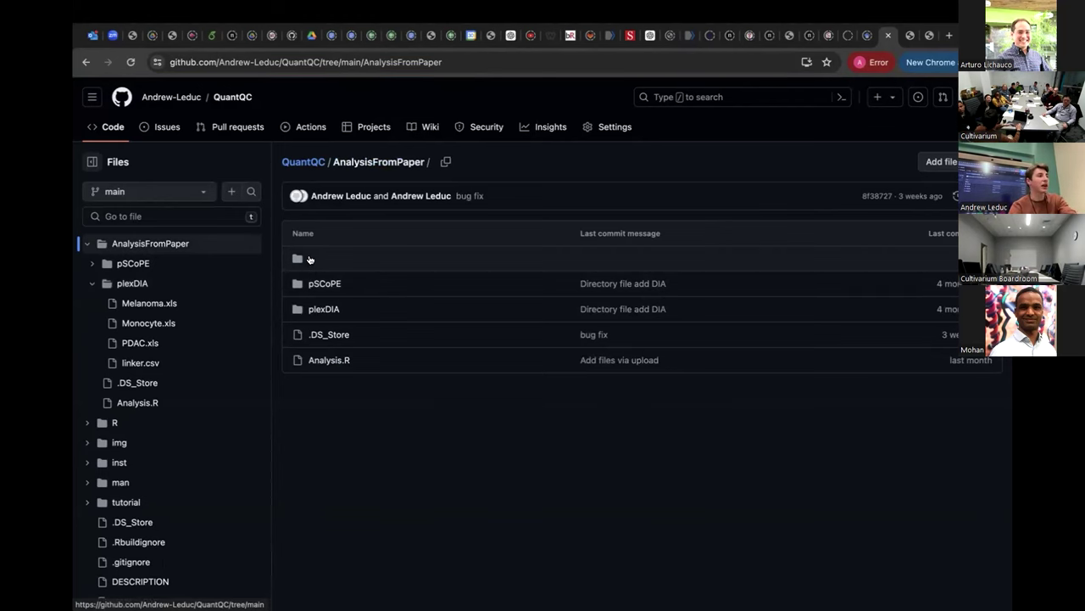
left_click(309, 259)
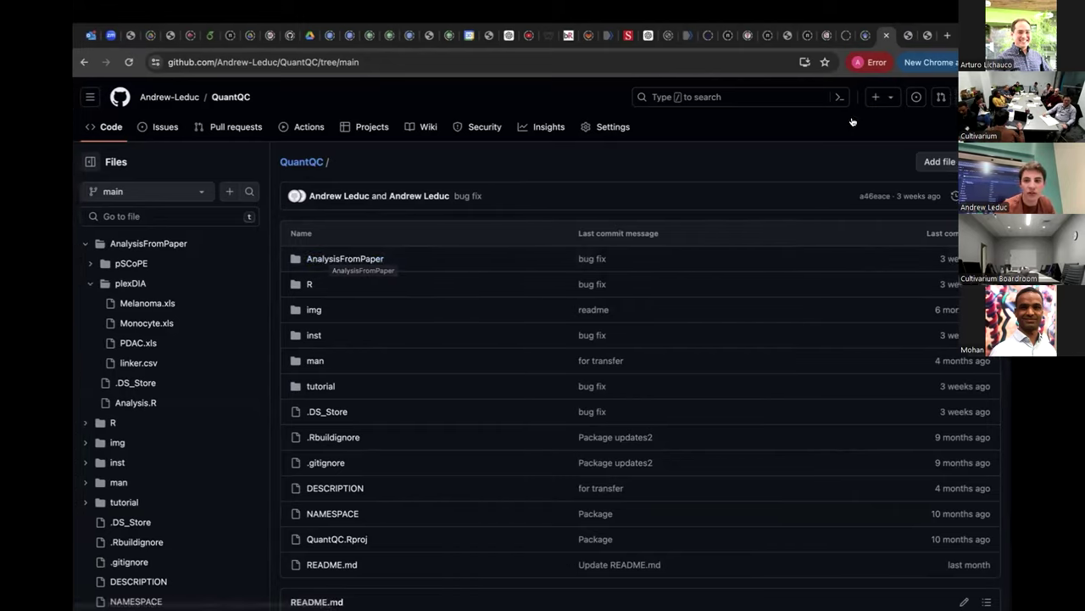
- Reopen the QuantQC Tutorial and highlight the setup code comment about using an individual file or a path
left_click(909, 35)
scroll(358, 323, "down", 7)
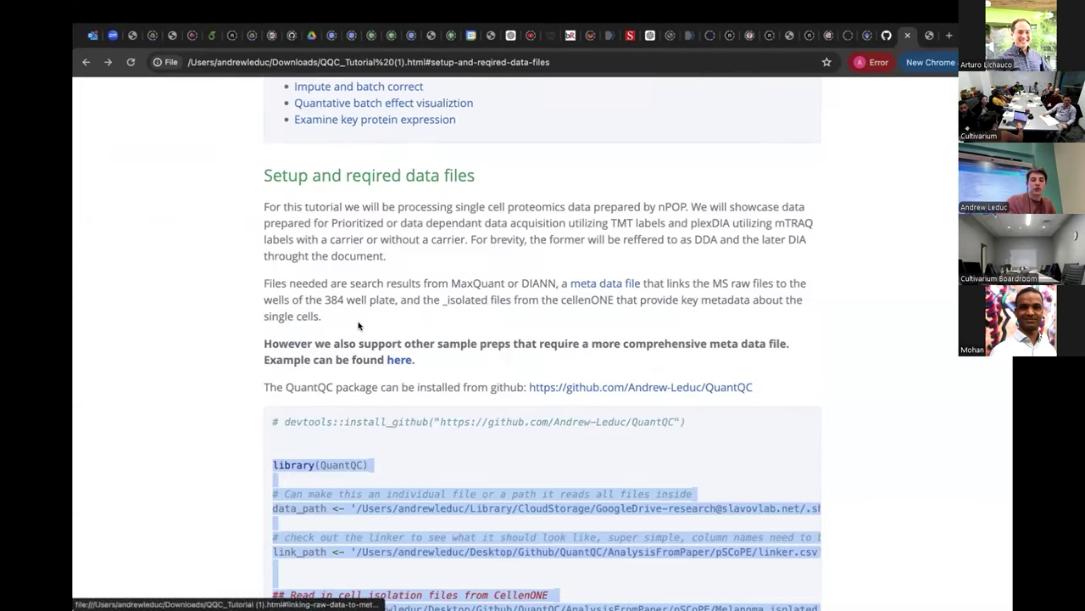
scroll(358, 321, "down", 1)
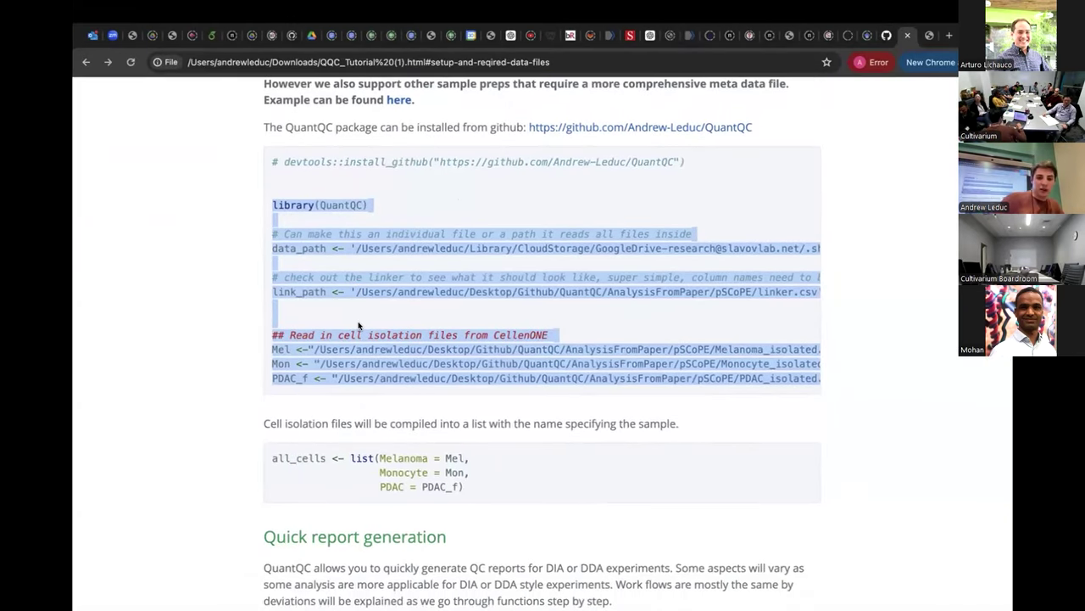
left_click(390, 229)
triple_click(389, 229)
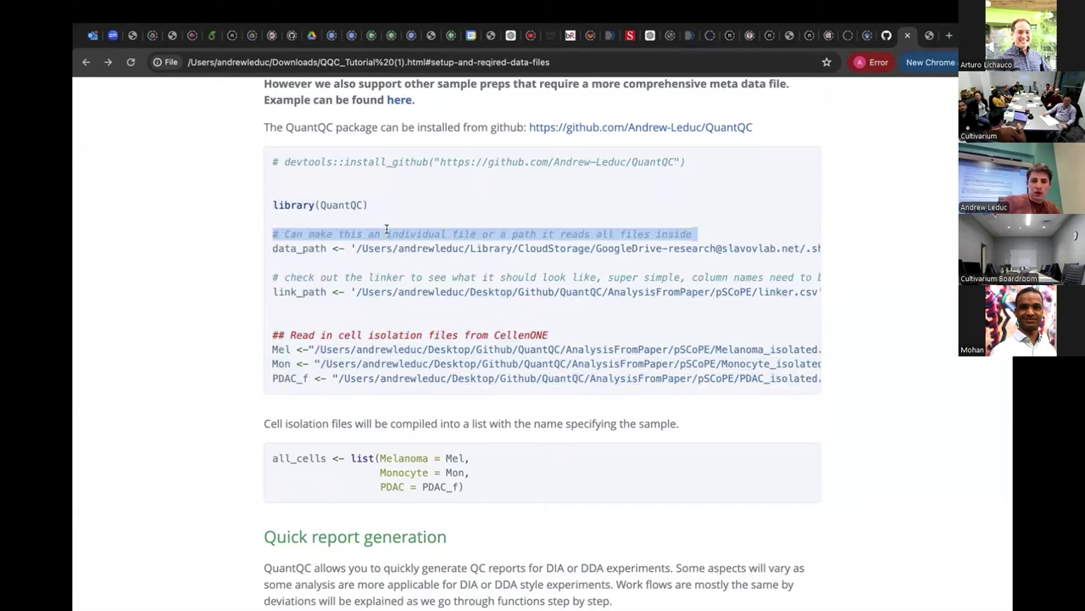
- Review the tutorial's required data files, including the comprehensive meta data example and the cell isolation files
scroll(386, 231, "up", 3)
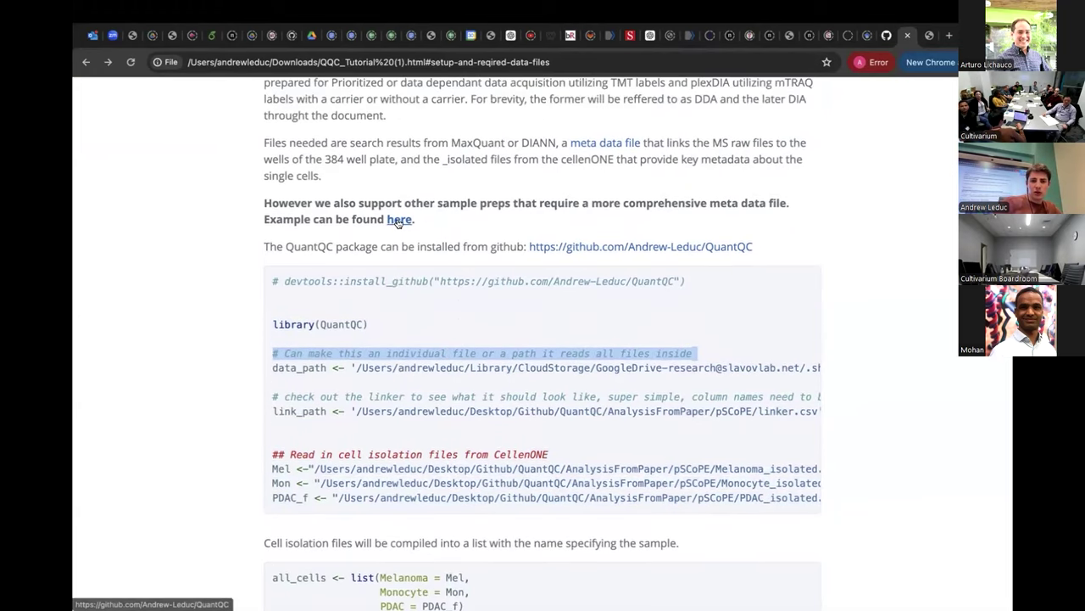
scroll(396, 219, "up", 2)
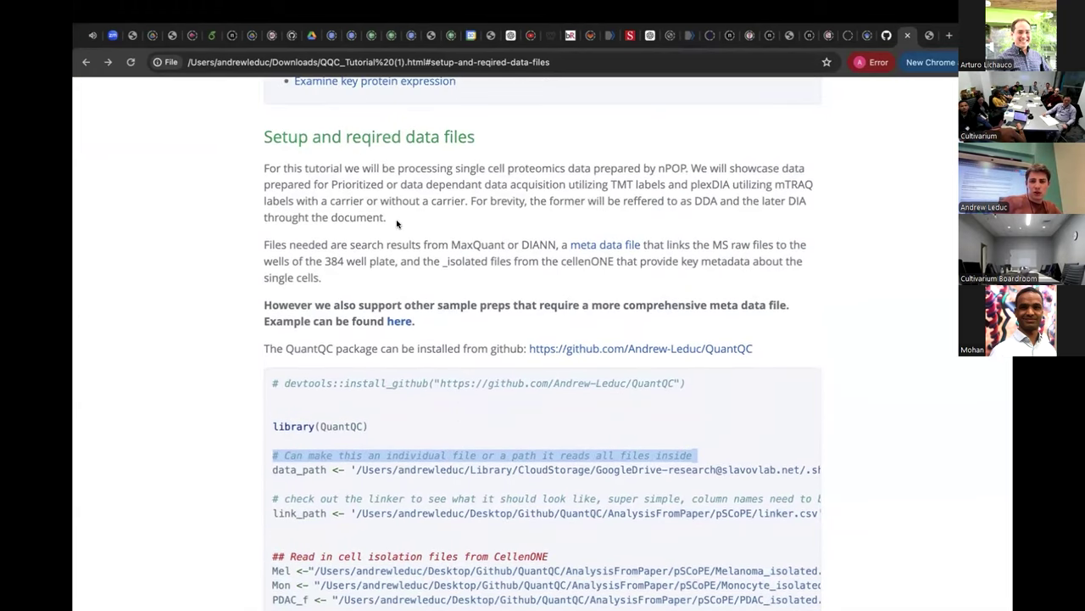
scroll(396, 219, "down", 2)
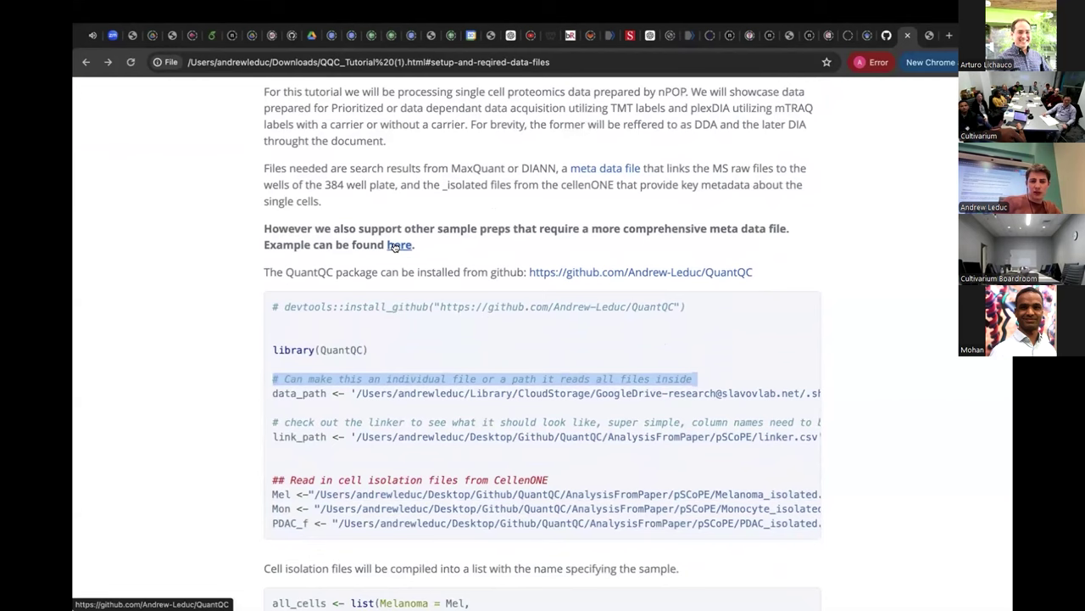
scroll(395, 246, "down", 5)
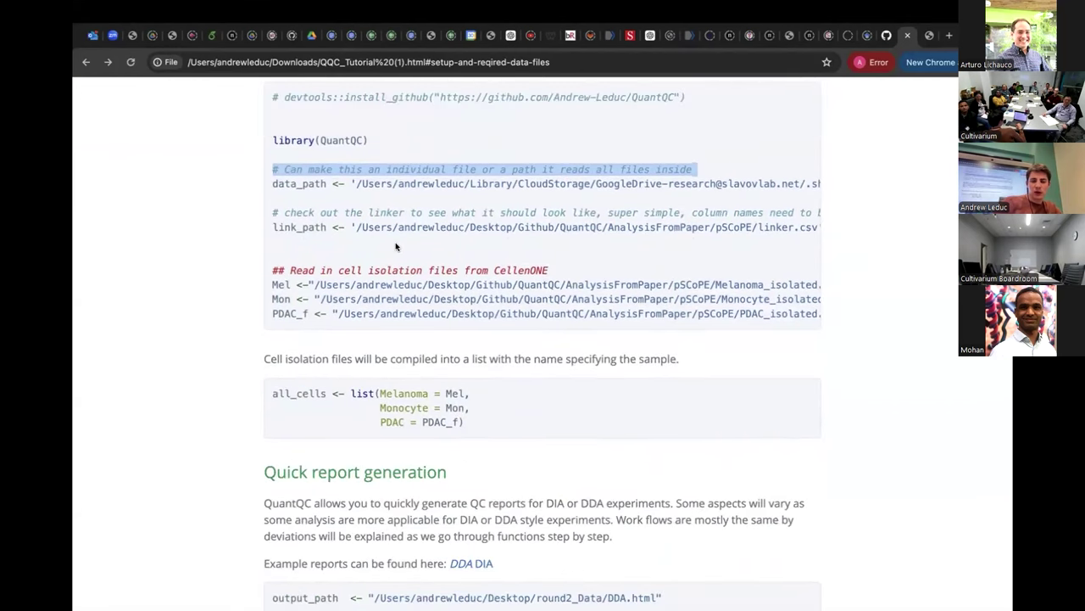
- Highlight the devtools install command for QuantQC, singling out its devtools and install_github parts
scroll(384, 245, "up", 1)
mouse_move(289, 154)
left_mouse_down()
mouse_move(286, 187)
mouse_move(284, 174)
left_mouse_up()
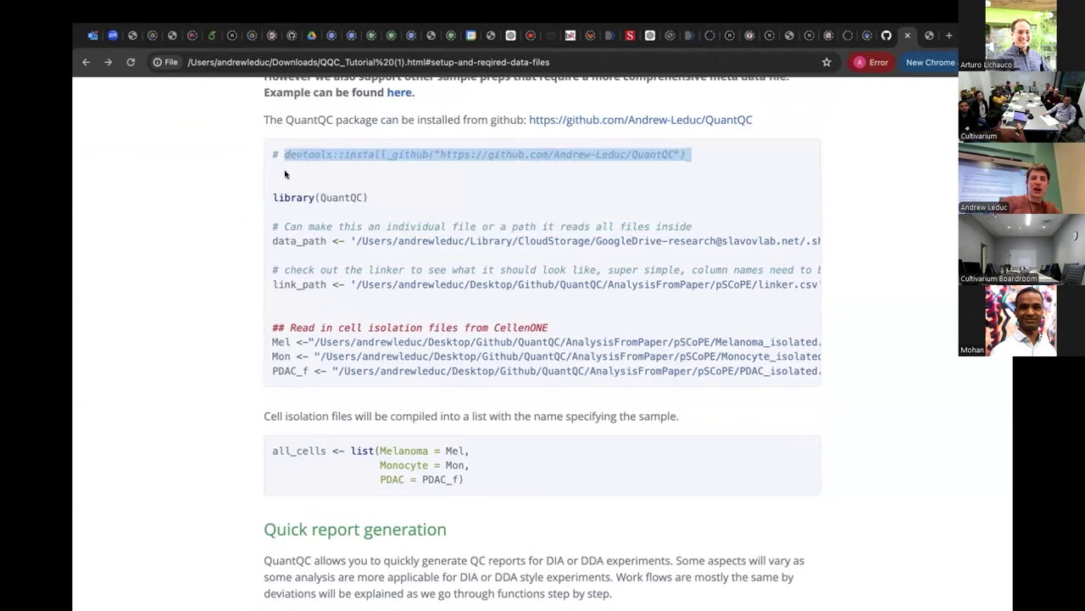
double_click(383, 153)
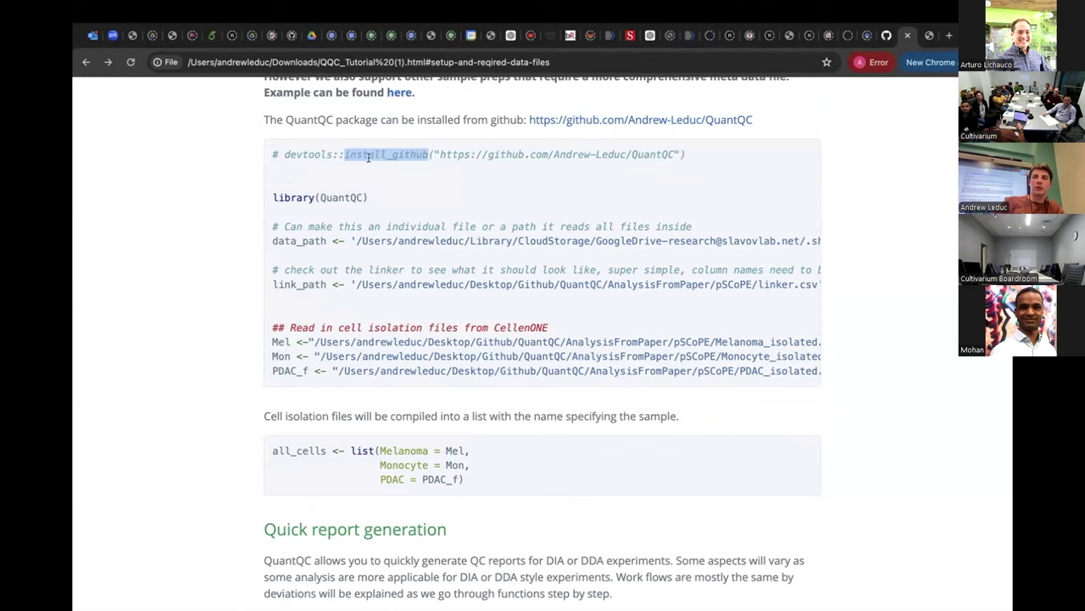
double_click(304, 151)
double_click(358, 153)
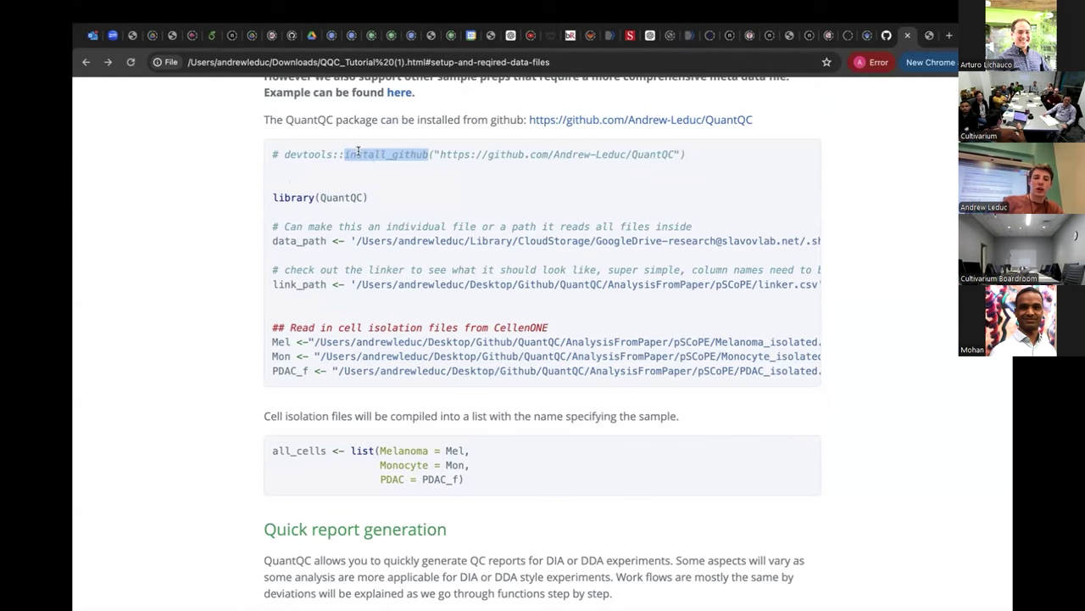
- Highlight the GitHub URL in the install command and view the installation requirements in the QuantQC repository's README
left_click_drag(438, 154, 680, 155)
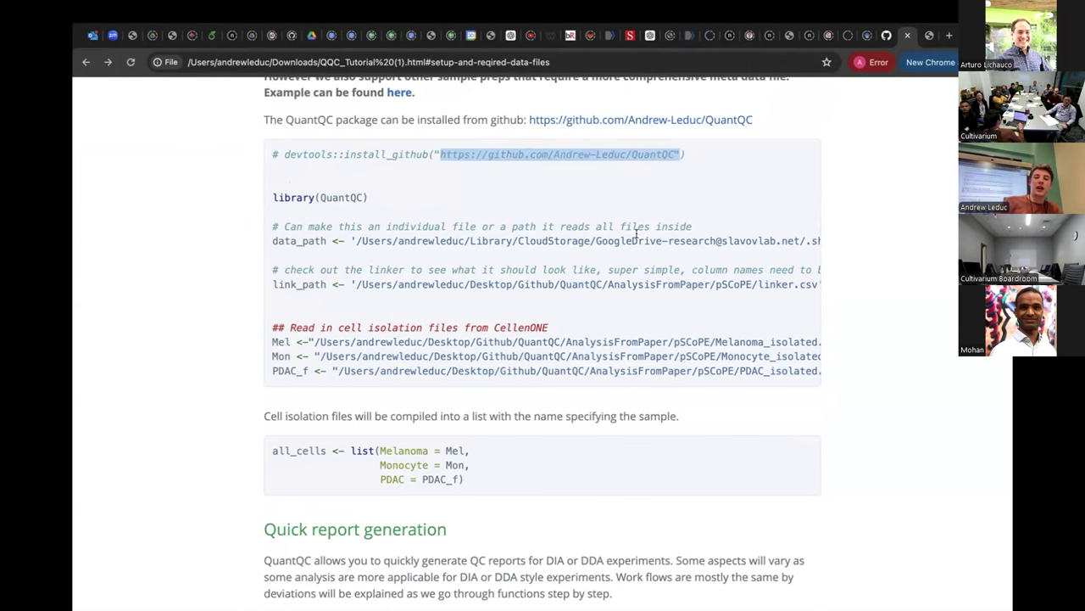
key("ctrl+shift+Tab")
scroll(551, 330, "down", 15)
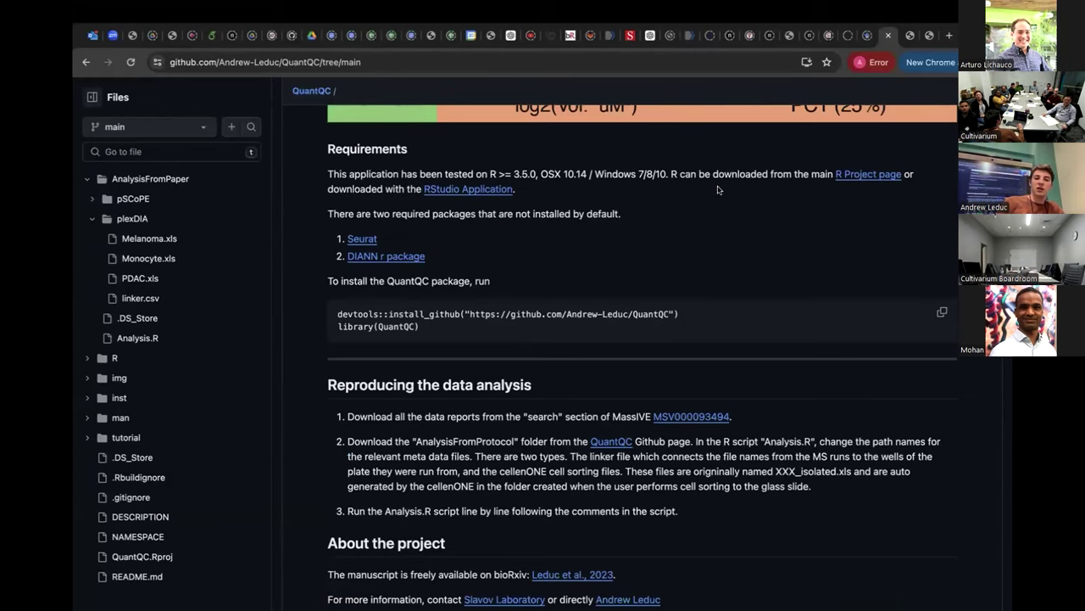
- Return to the tutorial's Quick report generation section and highlight the output_path line and the Gen_QQC_report_DIA call
key("ctrl+Tab")
scroll(715, 174, "down", 1)
scroll(715, 175, "down", 5)
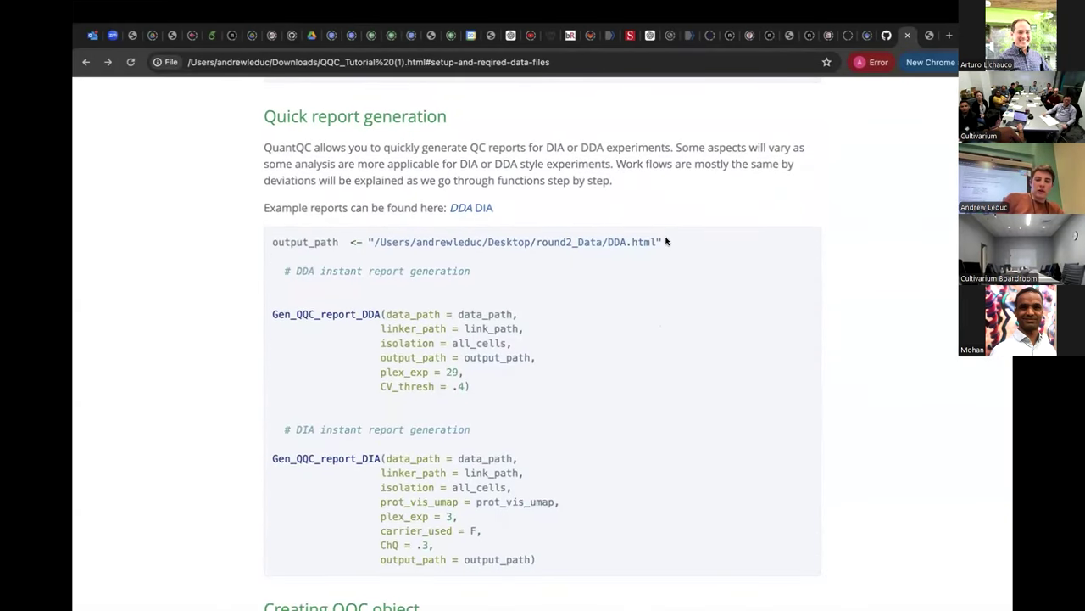
left_click_drag(665, 241, 270, 242)
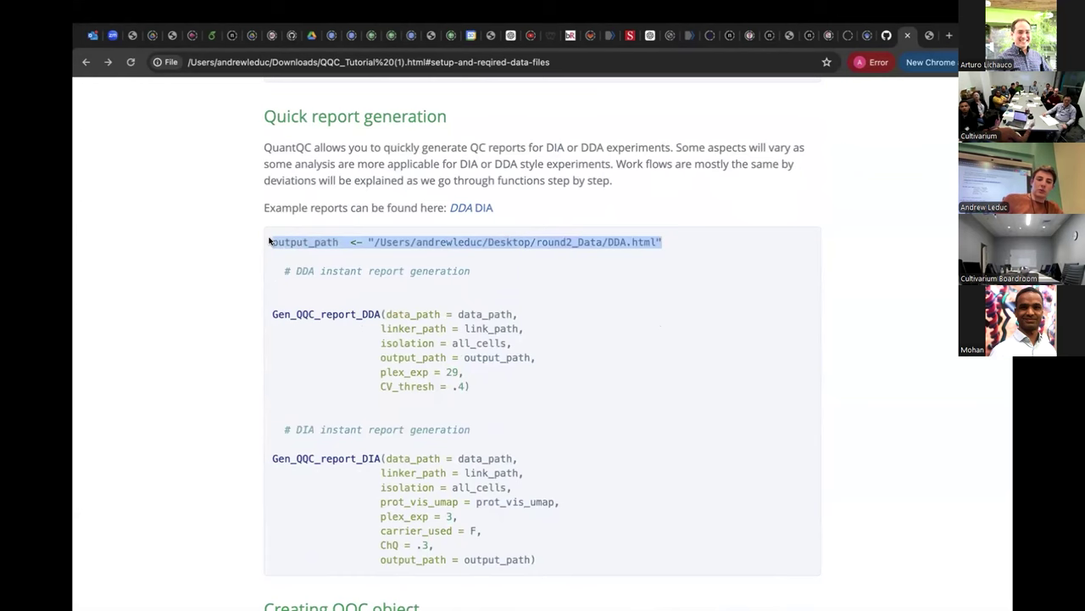
scroll(296, 391, "down", 1)
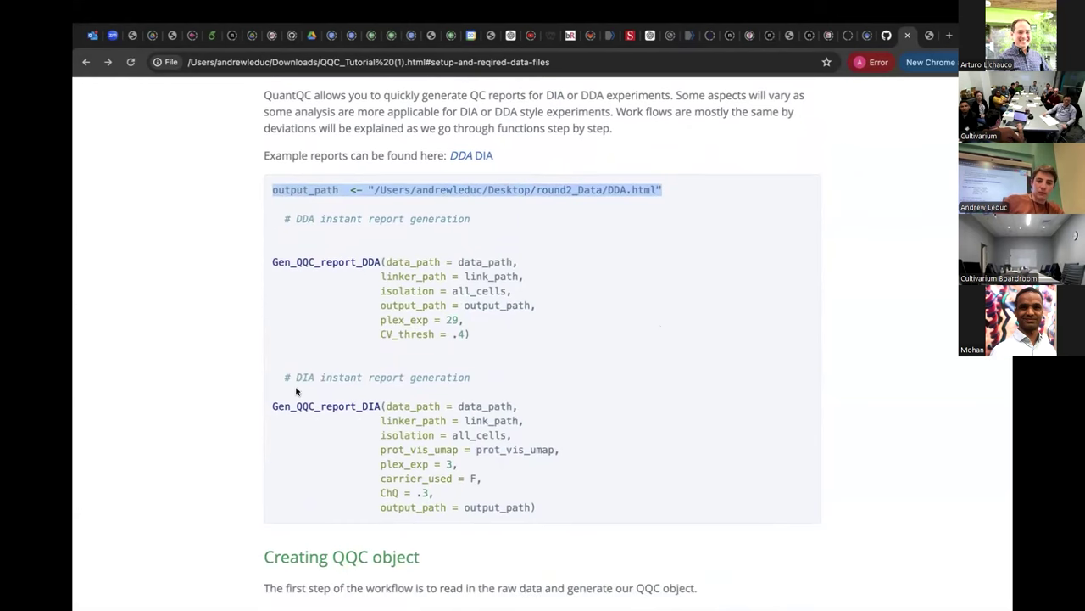
left_click_drag(272, 406, 536, 514)
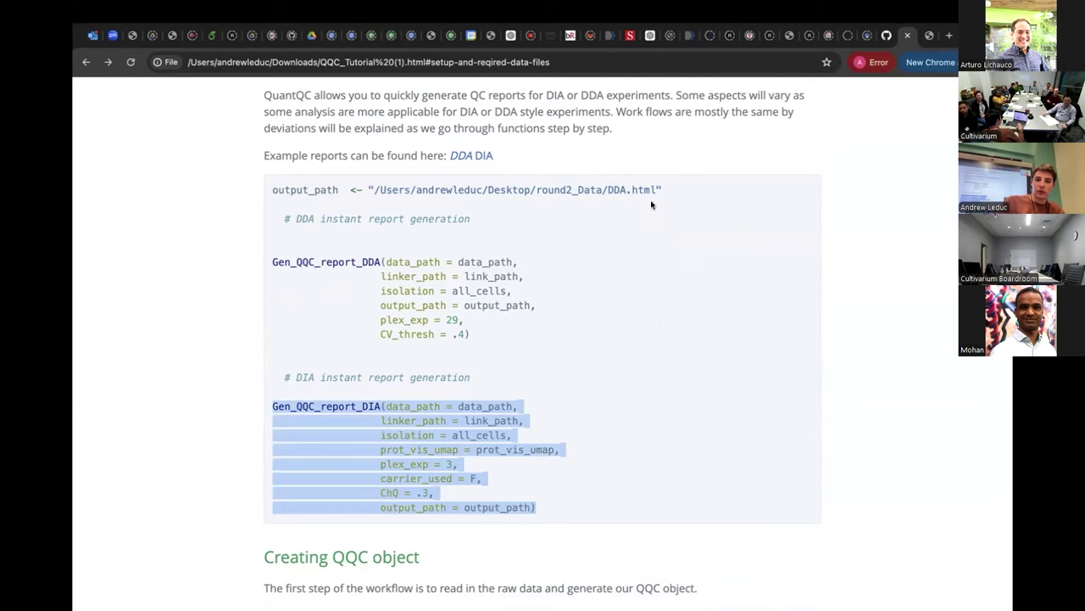
- Switch to RStudio and bring up the plexDIA Analysis section of the Analysis.R script in the full-screen window
key("ctrl+Right")
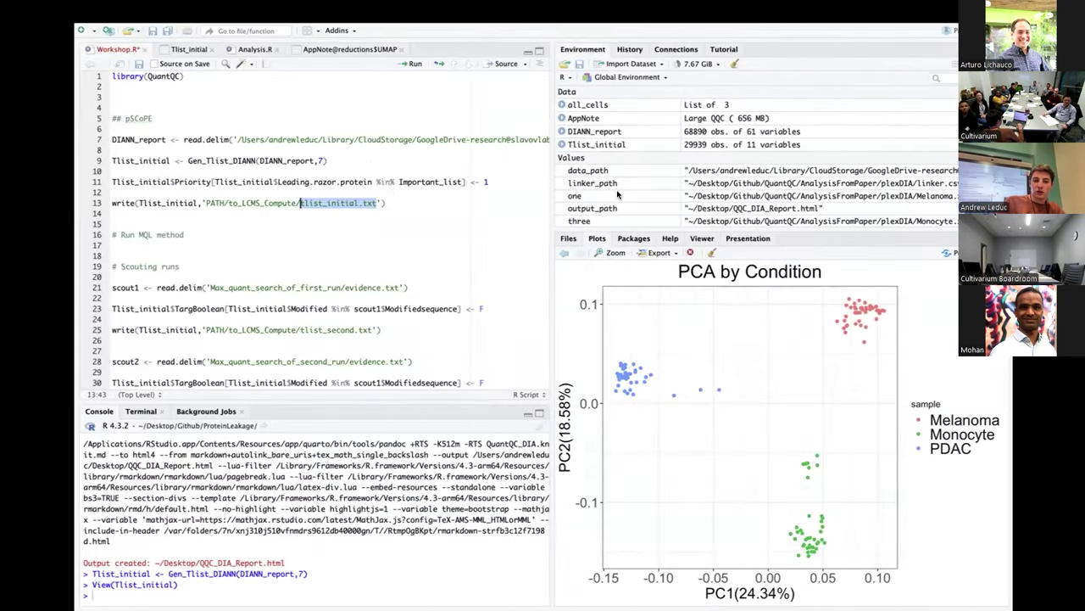
left_click(167, 51)
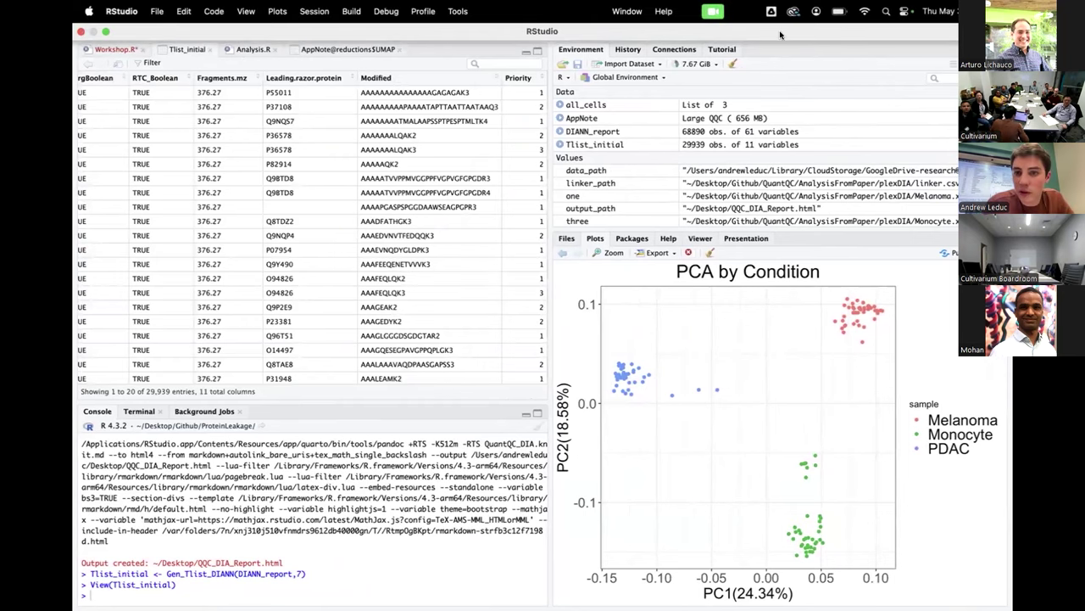
left_click(121, 37)
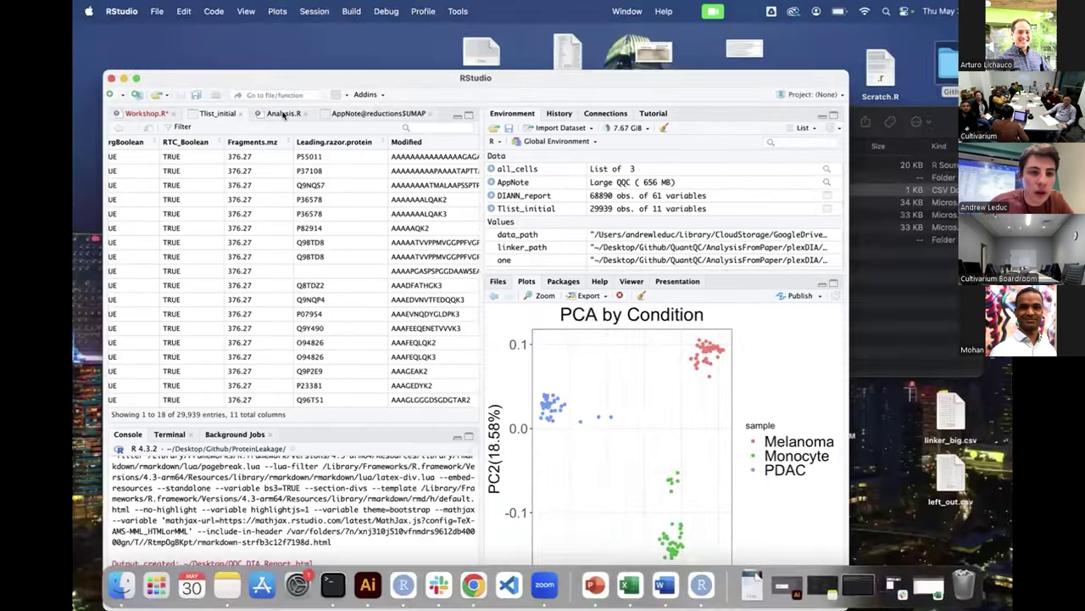
left_click(136, 78)
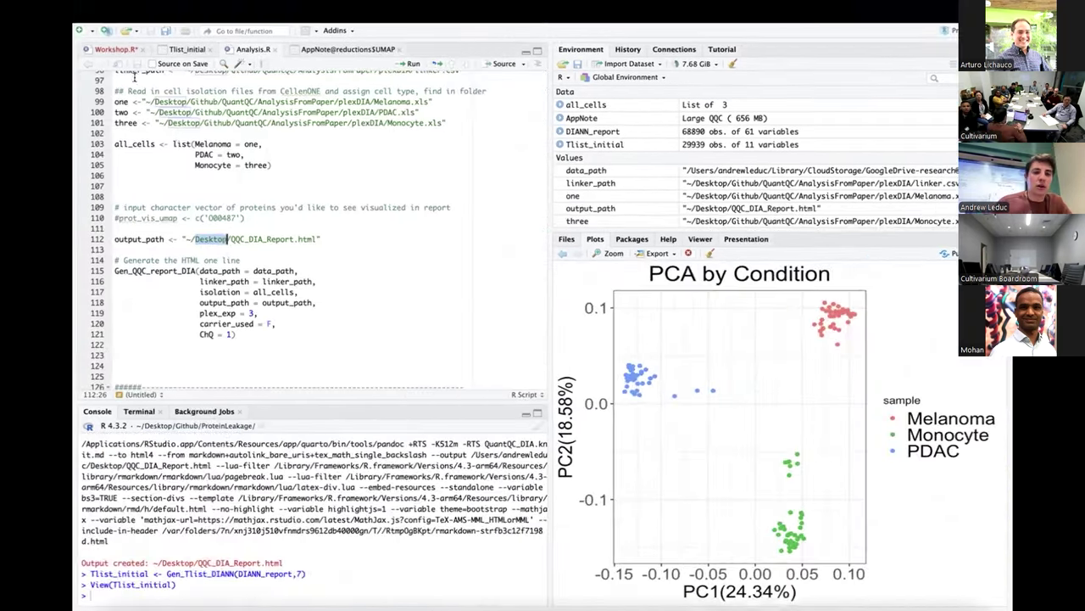
scroll(310, 293, "down", 15)
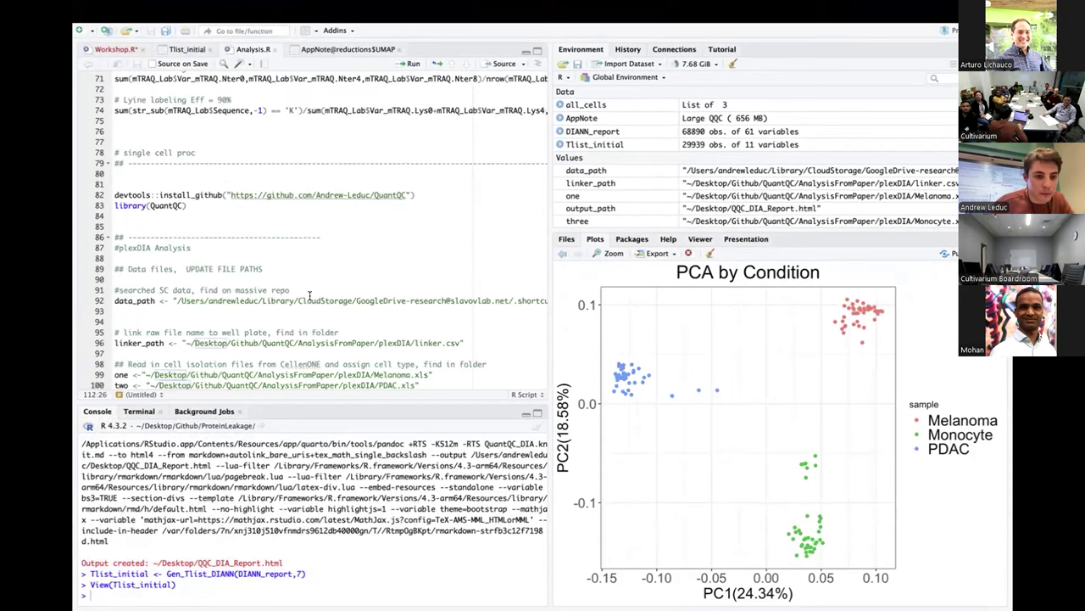
scroll(310, 295, "down", 2)
scroll(309, 295, "down", 2)
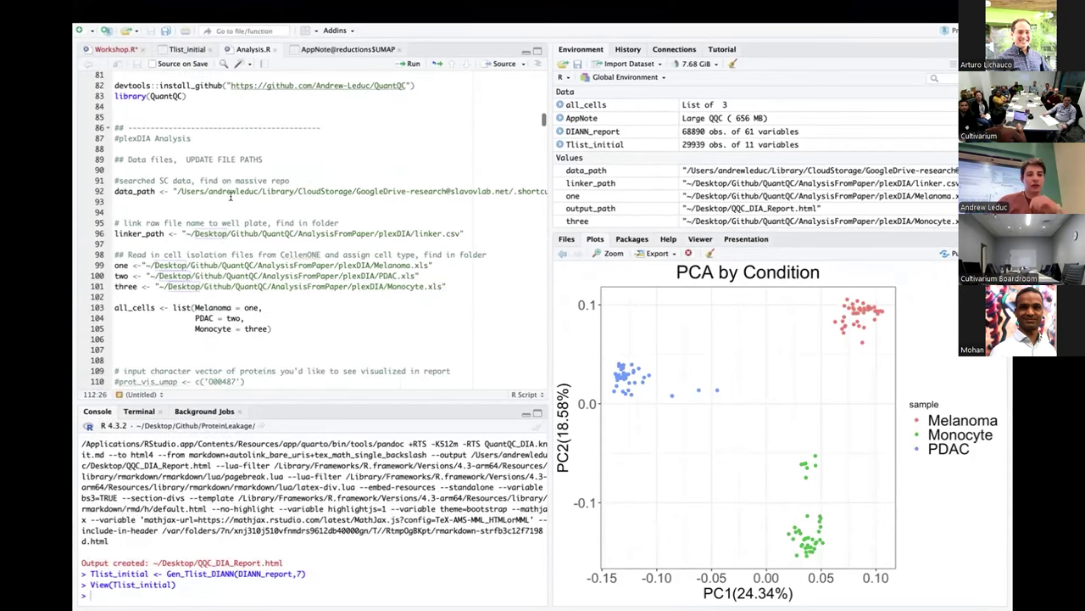
- Highlight the data_path line in Analysis.R, inspect its full path, and highlight the linker_path variable
left_click_drag(112, 193, 113, 204)
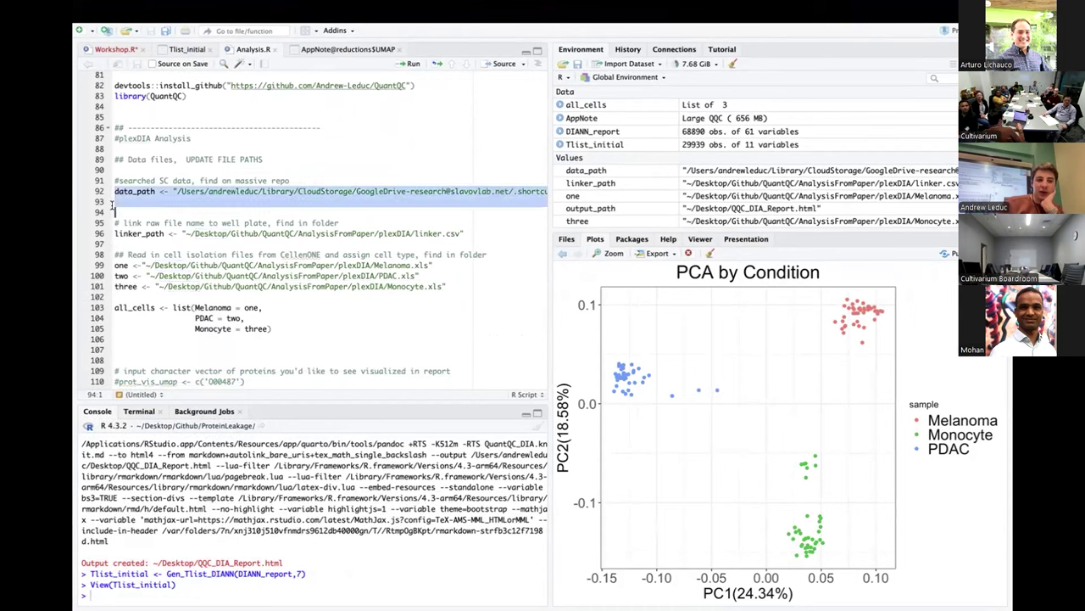
scroll(208, 245, "right", 10)
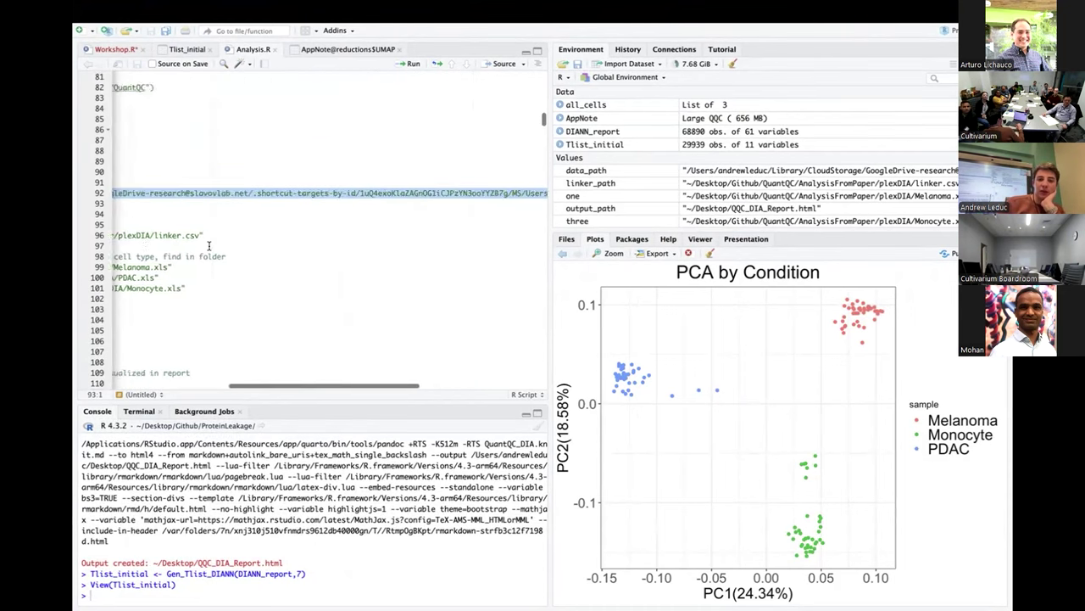
scroll(209, 245, "left", 10)
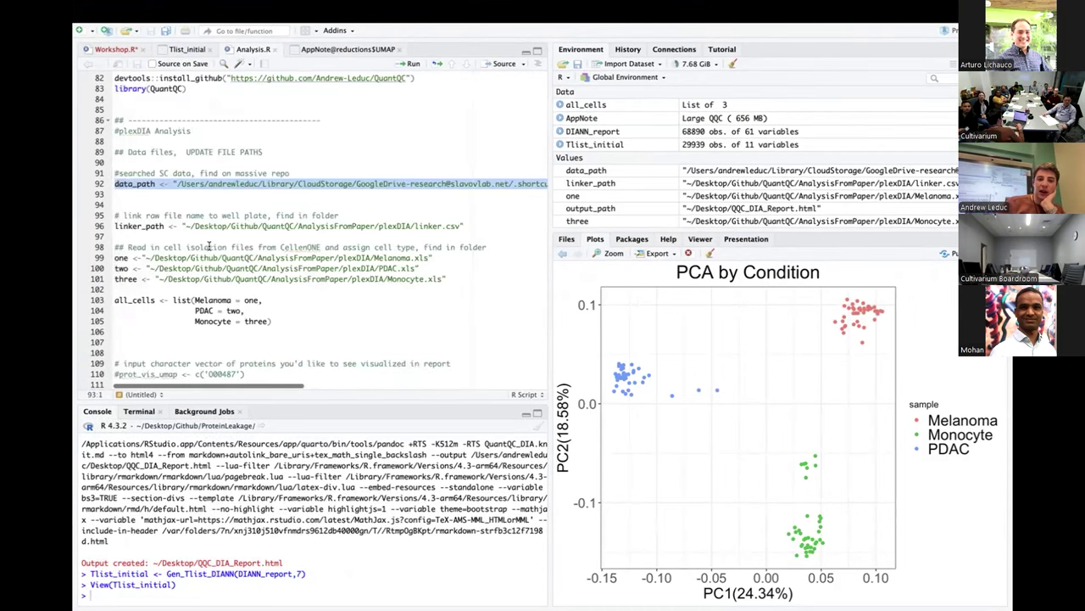
double_click(124, 226)
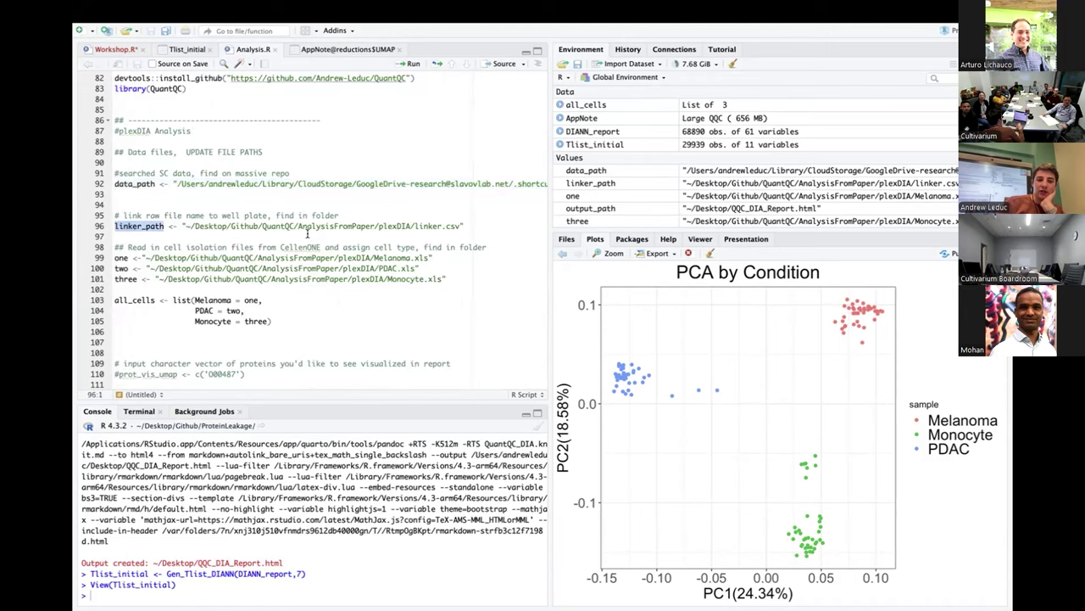
- Highlight the three cell isolation file lines and the all_cells list that assigns them to Melanoma, PDAC and Monocyte
left_click_drag(110, 259, 109, 290)
scroll(110, 303, "down", 2)
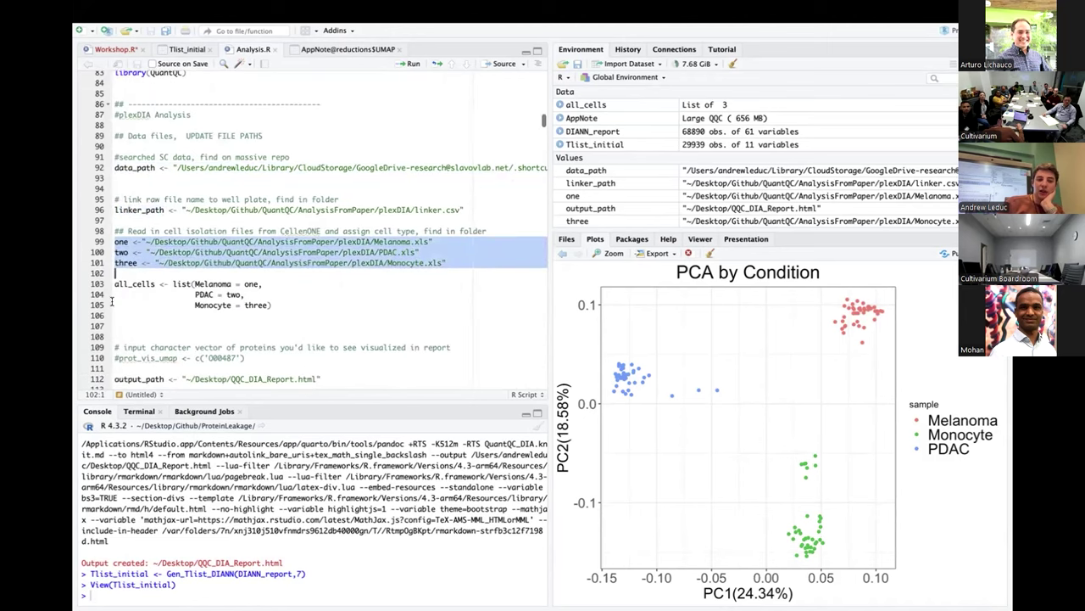
left_click_drag(115, 263, 110, 295)
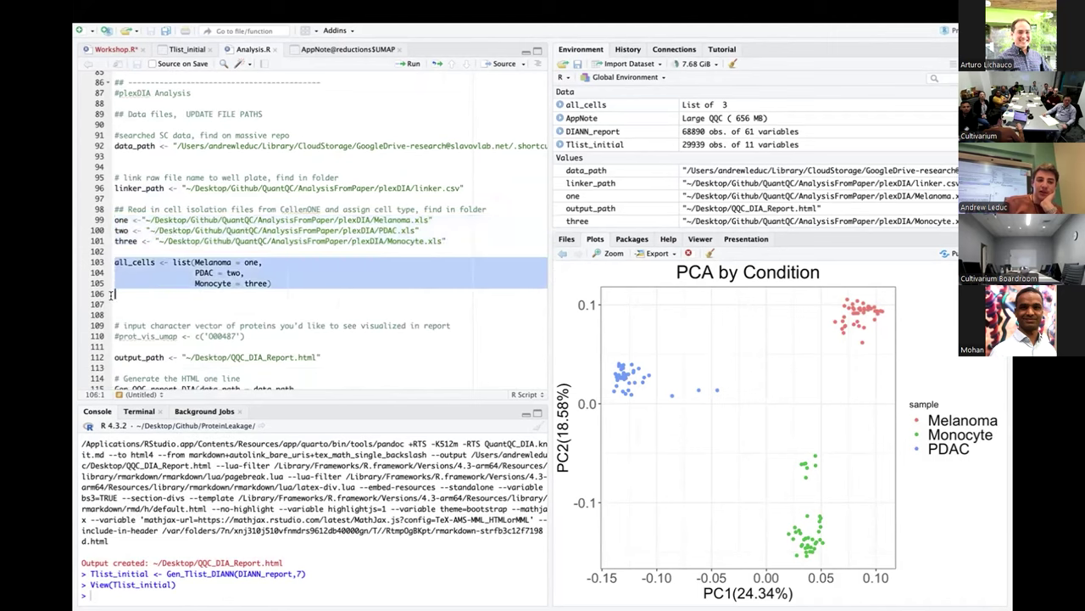
double_click(212, 262)
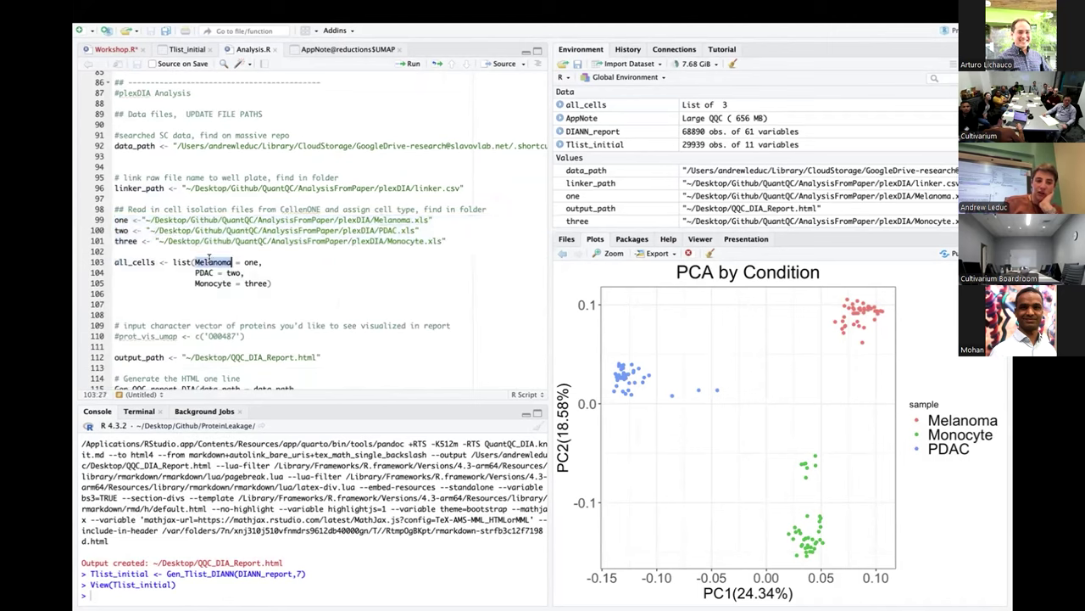
left_click_drag(114, 220, 432, 220)
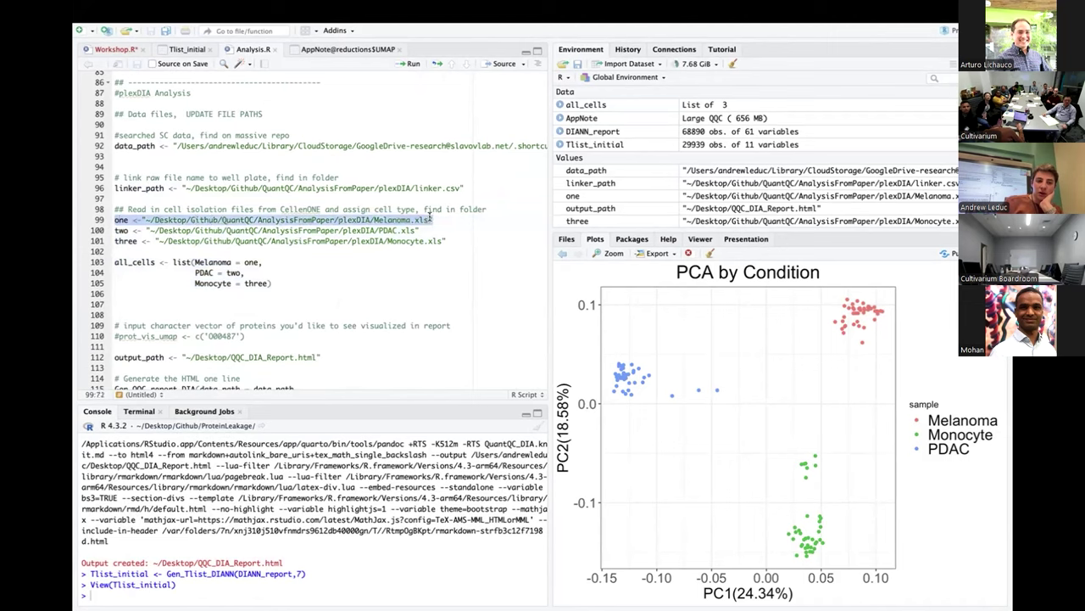
double_click(212, 262)
left_click(249, 262)
left_click_drag(272, 283, 98, 264)
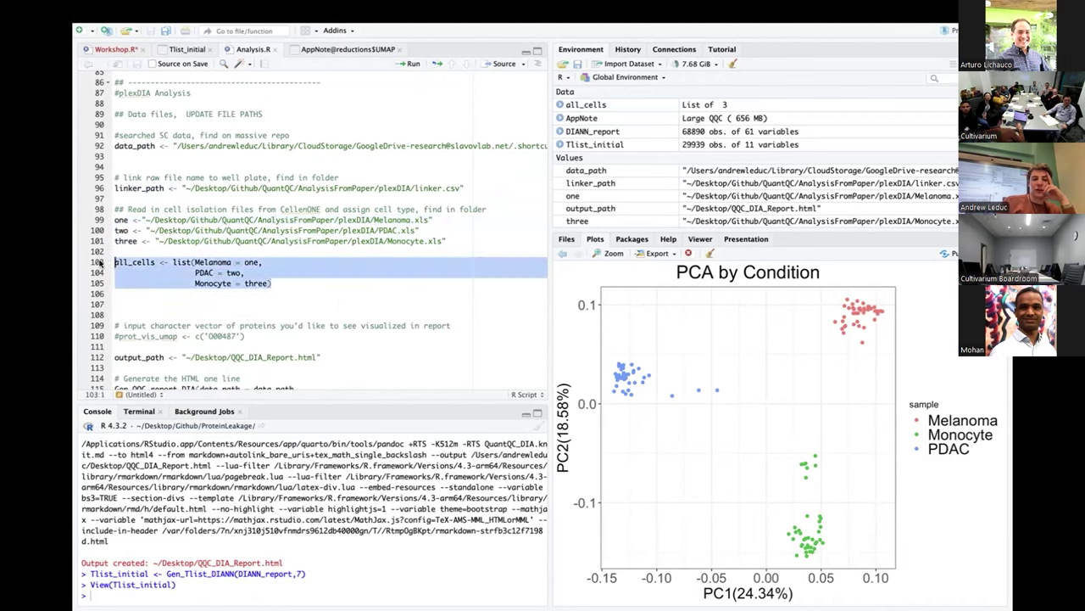
- Point out the all_cells variable name and the isolation file variables one and three in the script
scroll(101, 259, "down", 4)
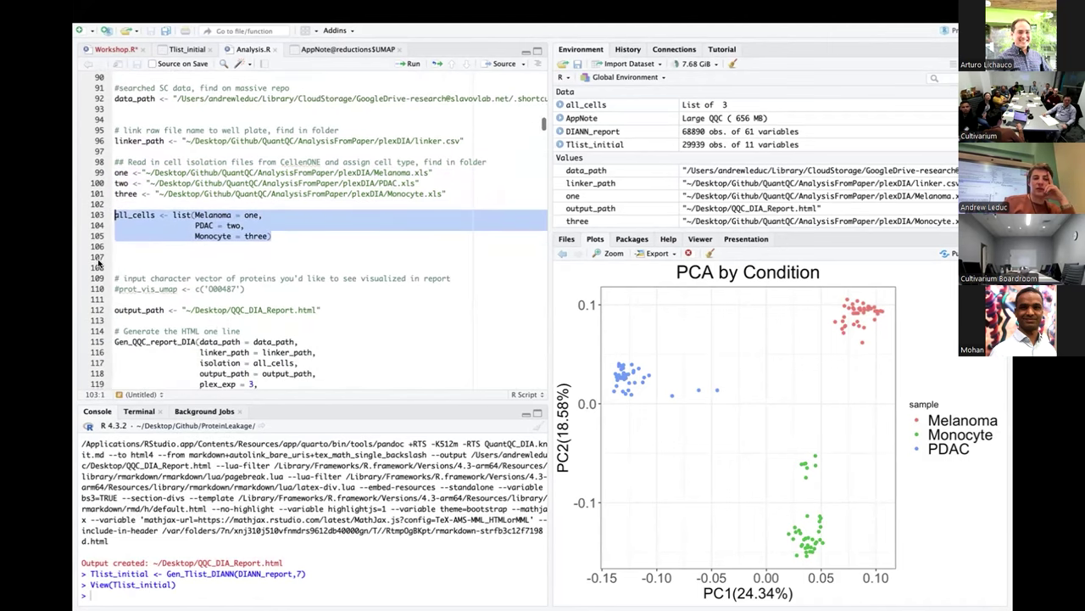
left_click(117, 214)
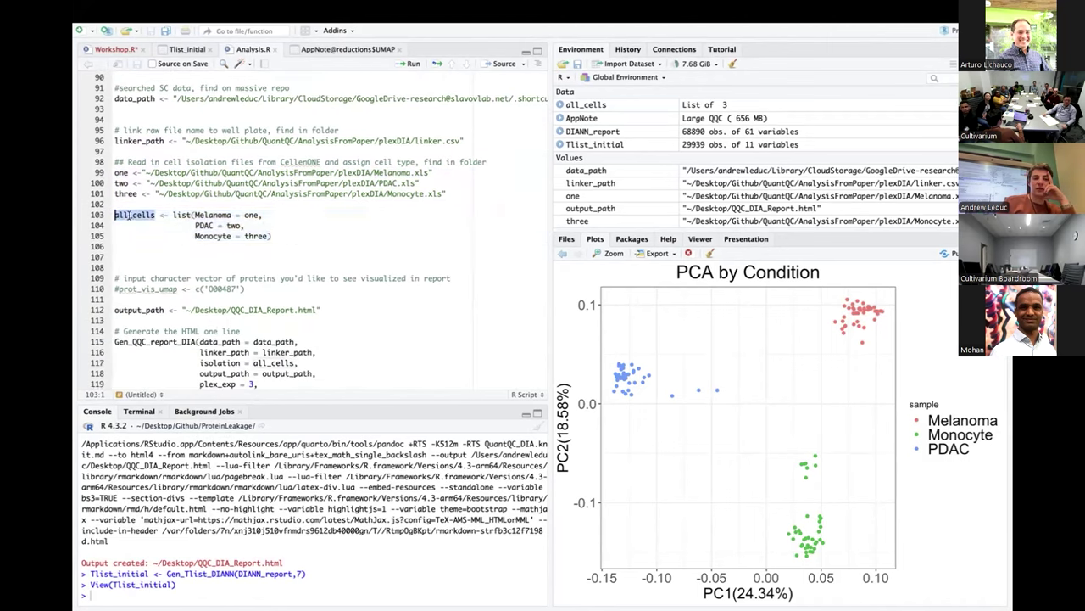
left_click(120, 173)
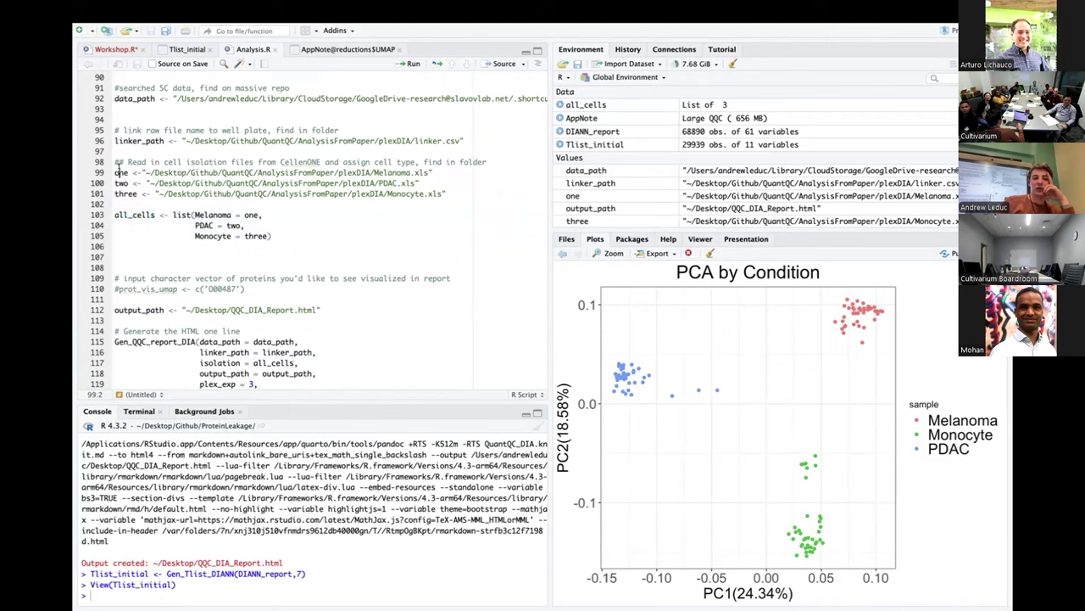
left_click(118, 191)
- Highlight the output_path line for QQC_DIA_Report.html and run the Gen_QQC_report_DIA call to generate the HTML report
scroll(118, 189, "down", 3)
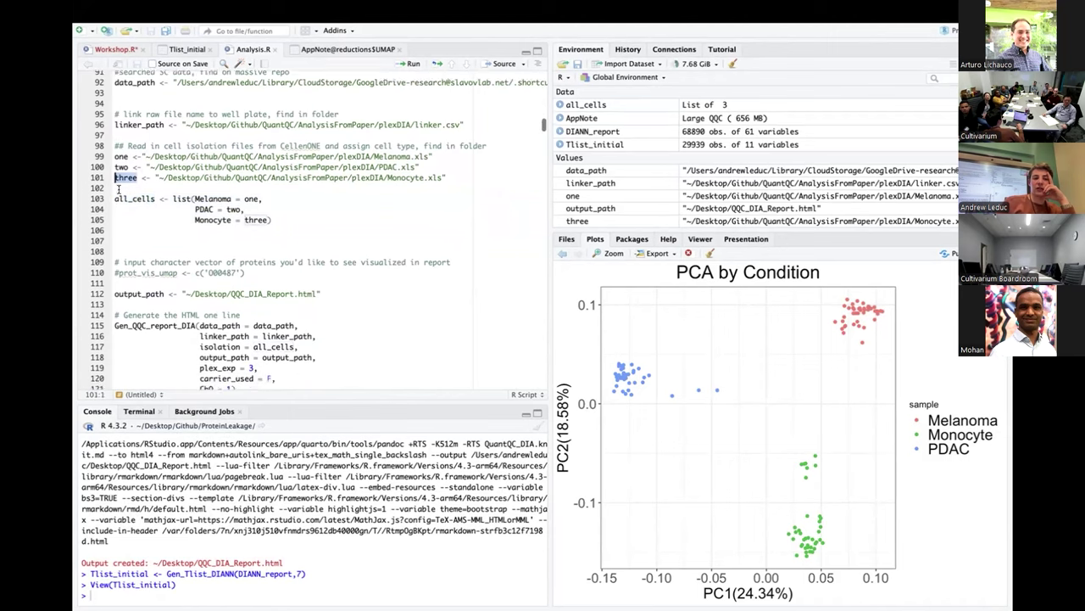
scroll(118, 189, "down", 3)
left_click(330, 214)
left_click_drag(330, 214, 98, 219)
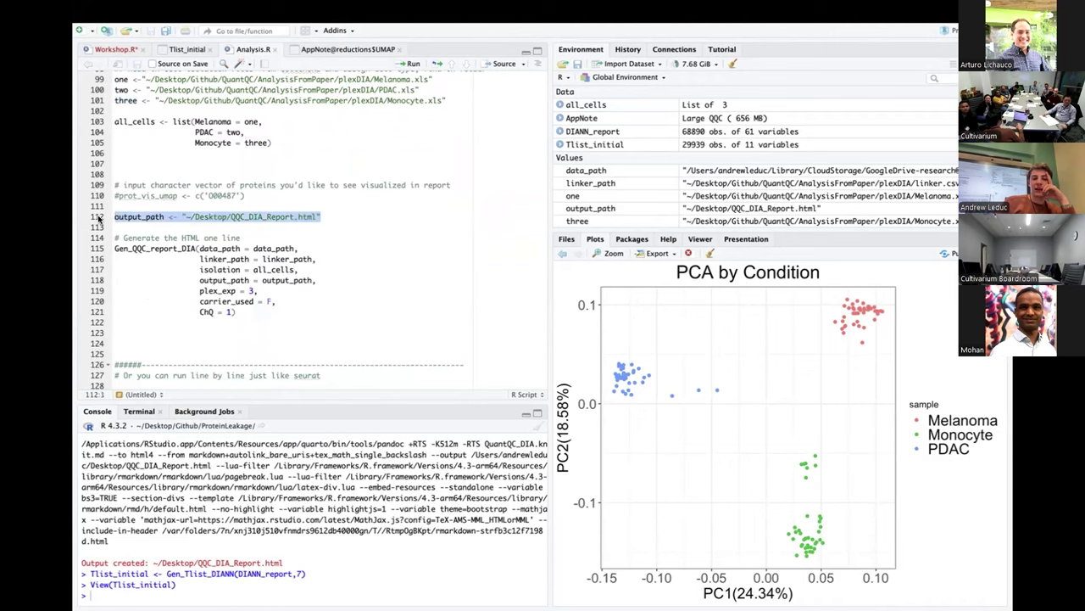
left_click(258, 310)
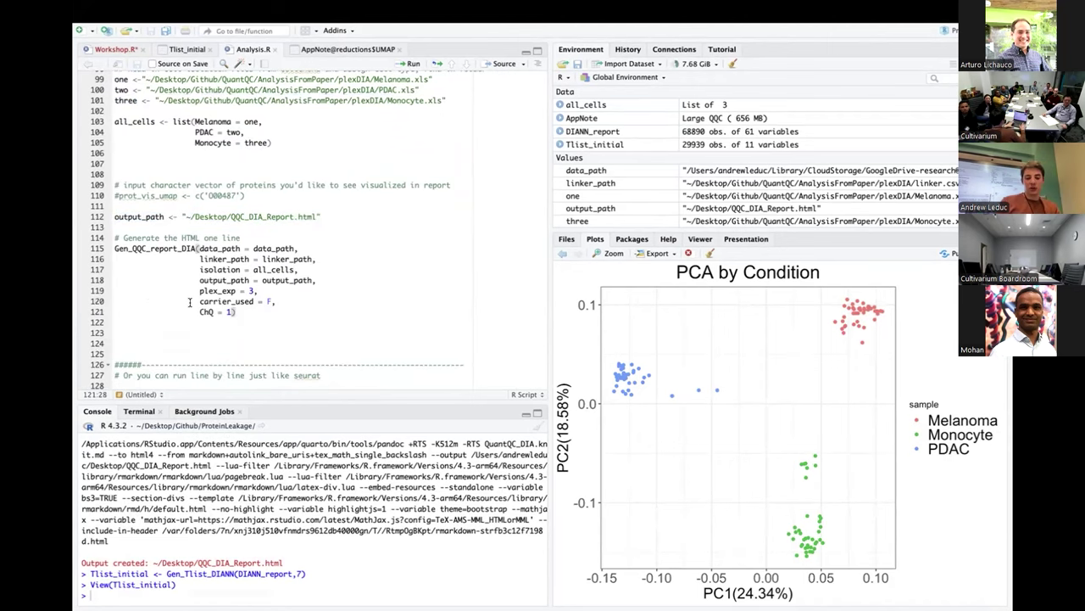
key("super+Return")
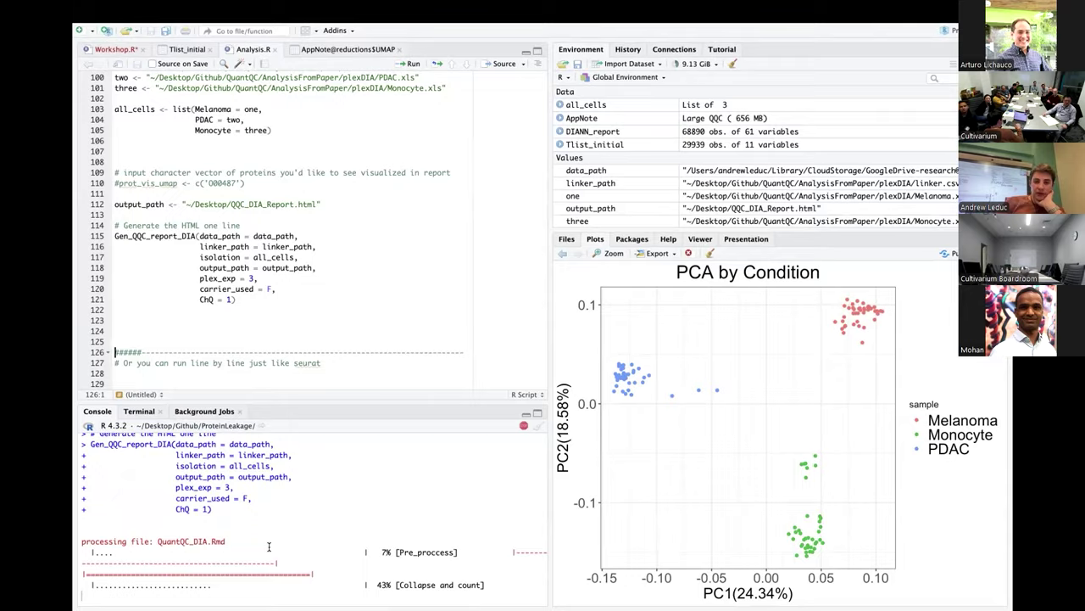
- Move QQC_DIA_Report.html to a free spot on the desktop beneath the app_note folder and open it in the browser
key("ctrl+Left")
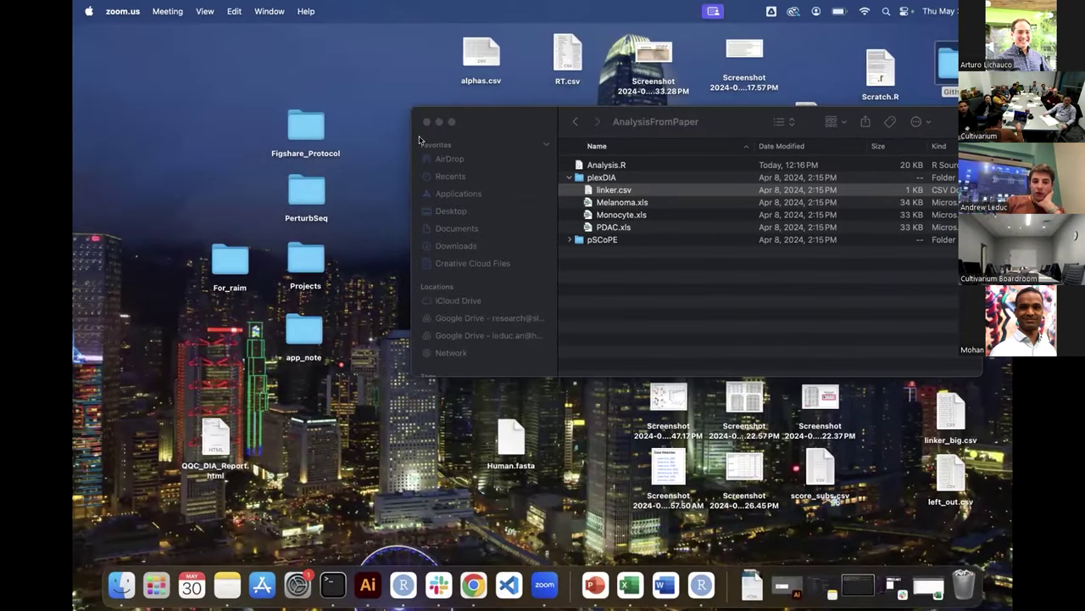
left_click(218, 434)
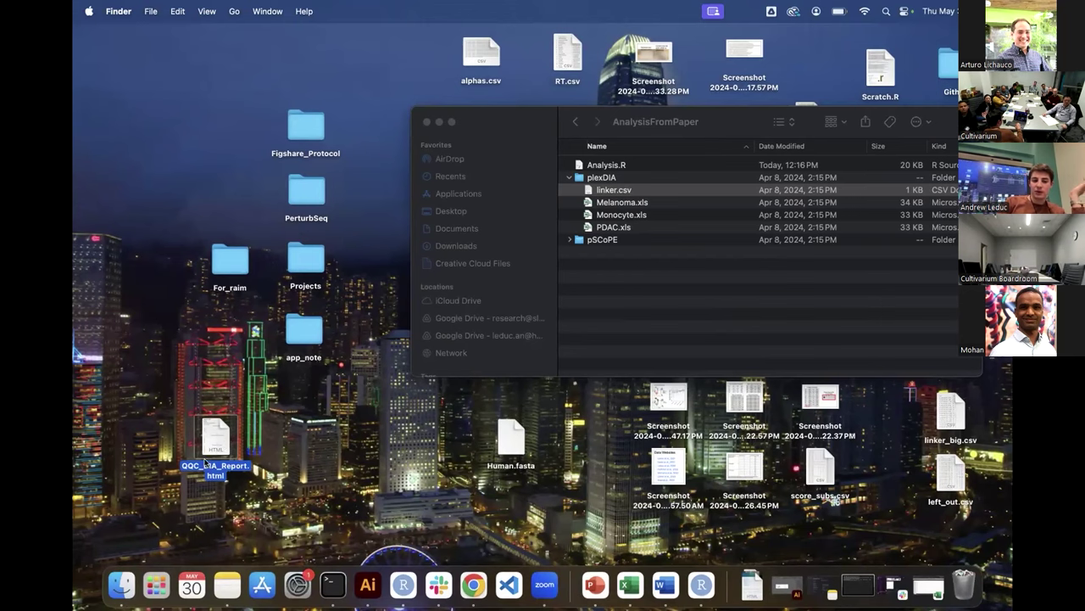
left_click_drag(210, 445, 326, 445)
key("ctrl+Right")
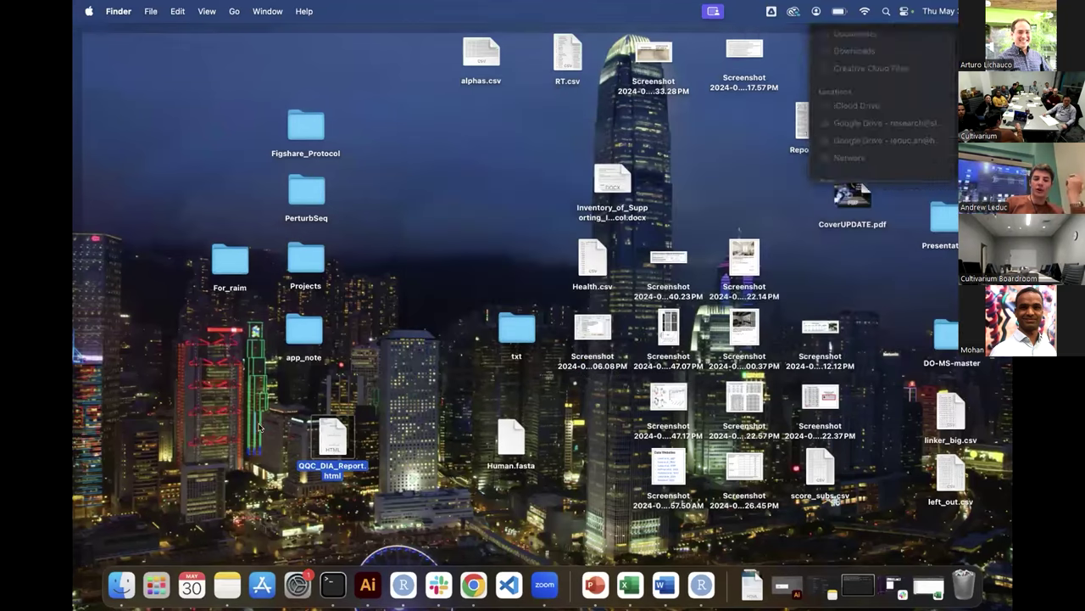
double_click(332, 440)
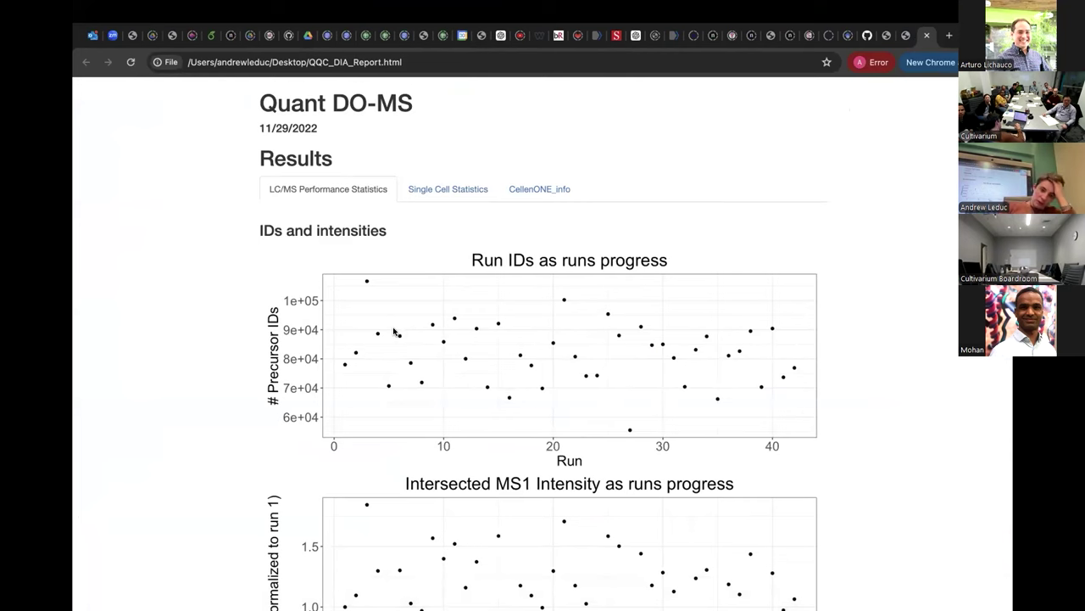
- Examine the report's LC/MS performance plots of run IDs, intersected MS1 intensity and MS2 intensity across the runs
scroll(410, 396, "down", 1)
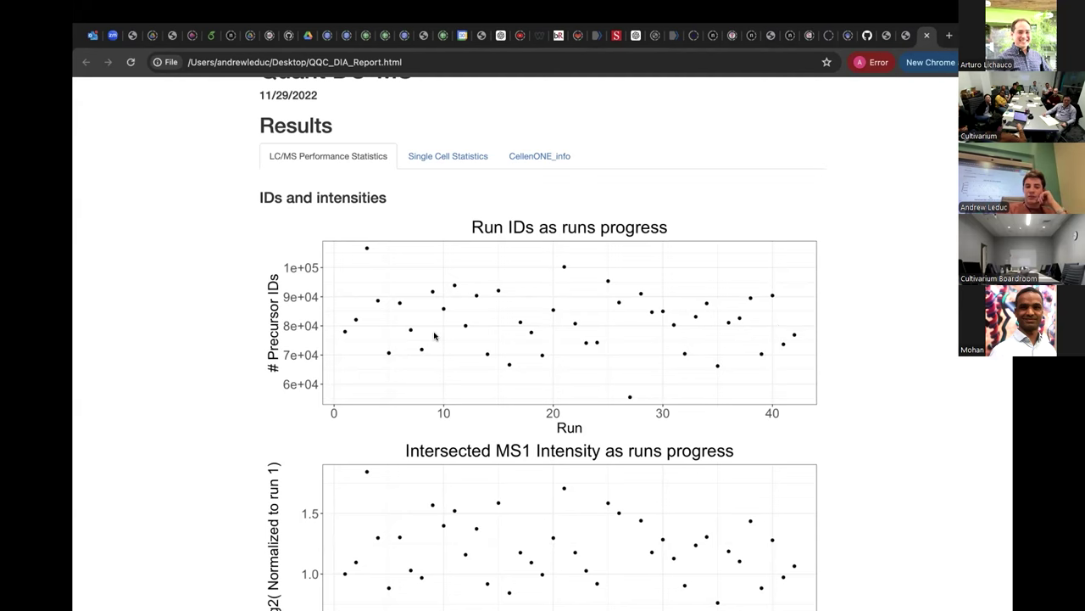
scroll(434, 337, "down", 3)
scroll(269, 509, "down", 1)
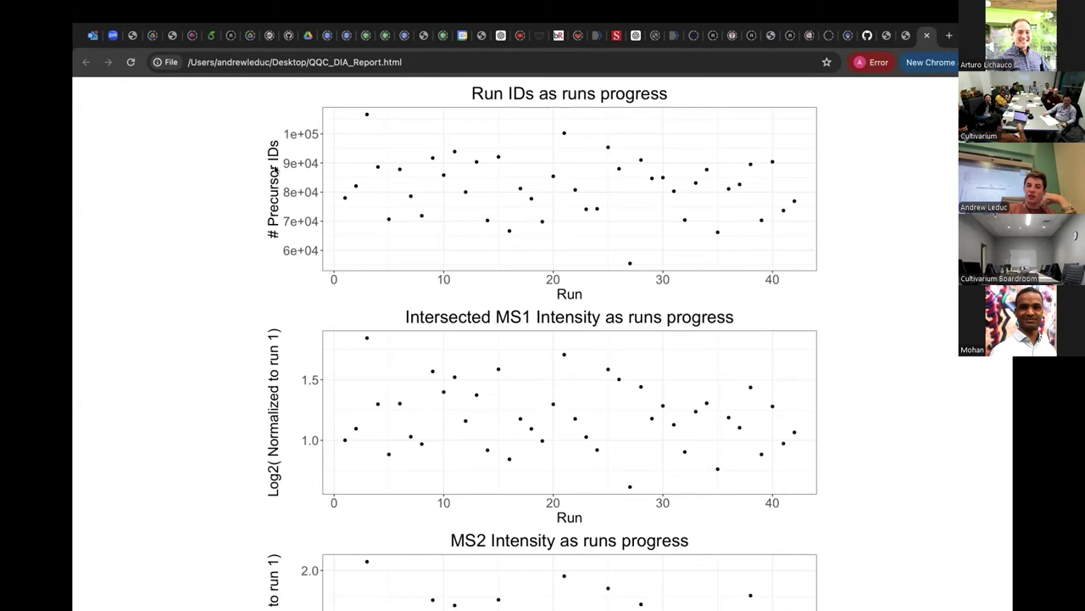
scroll(278, 178, "down", 1)
scroll(279, 178, "up", 4)
scroll(278, 178, "down", 5)
scroll(278, 178, "down", 4)
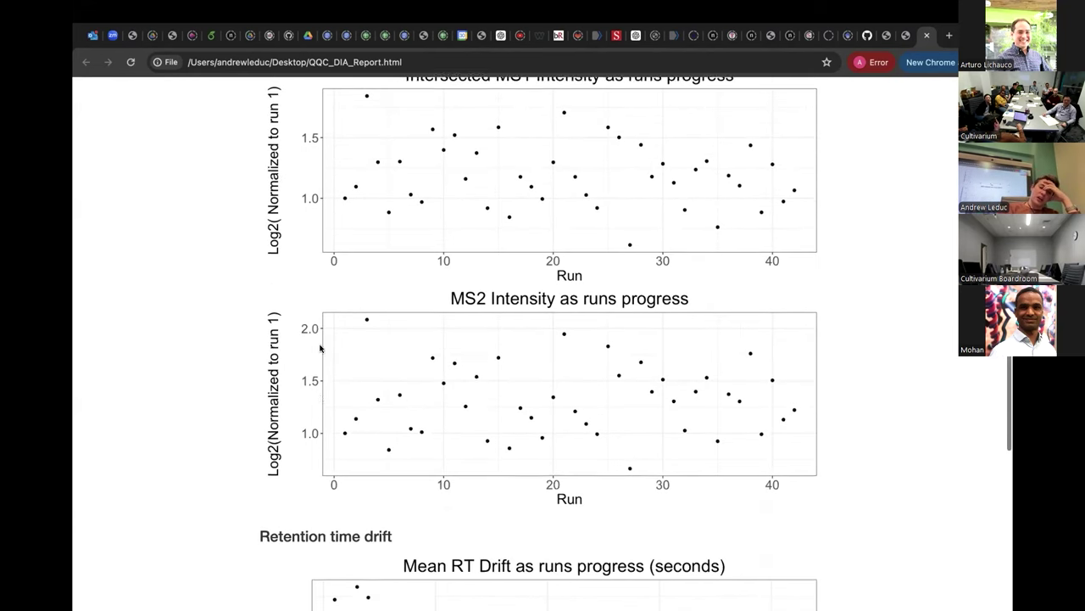